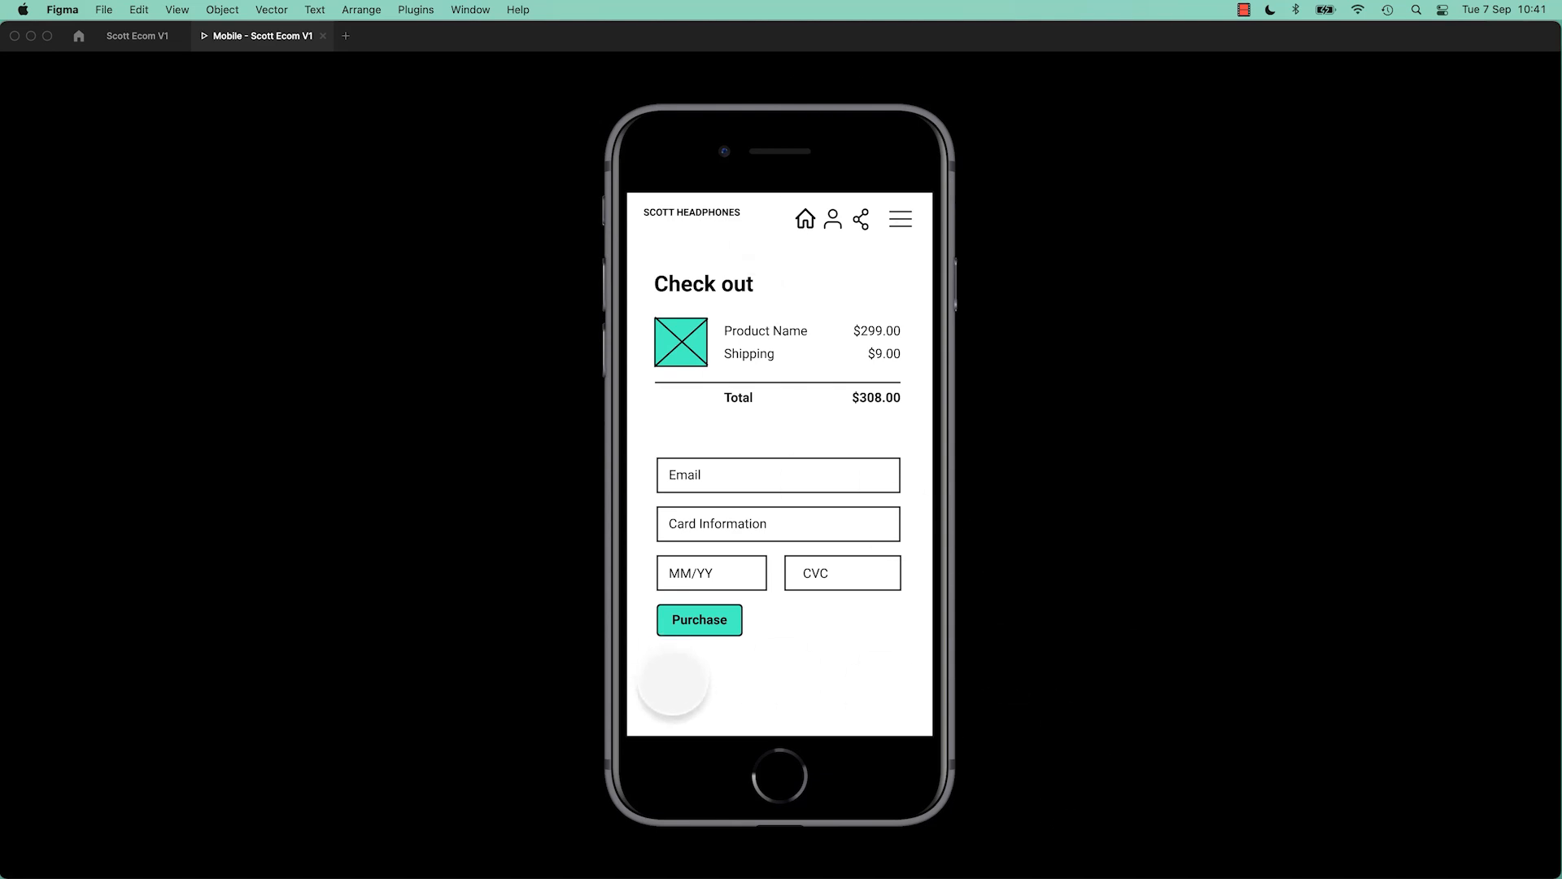
- Preview the purchase interaction on the Checkout screen of the running prototype
click(698, 623)
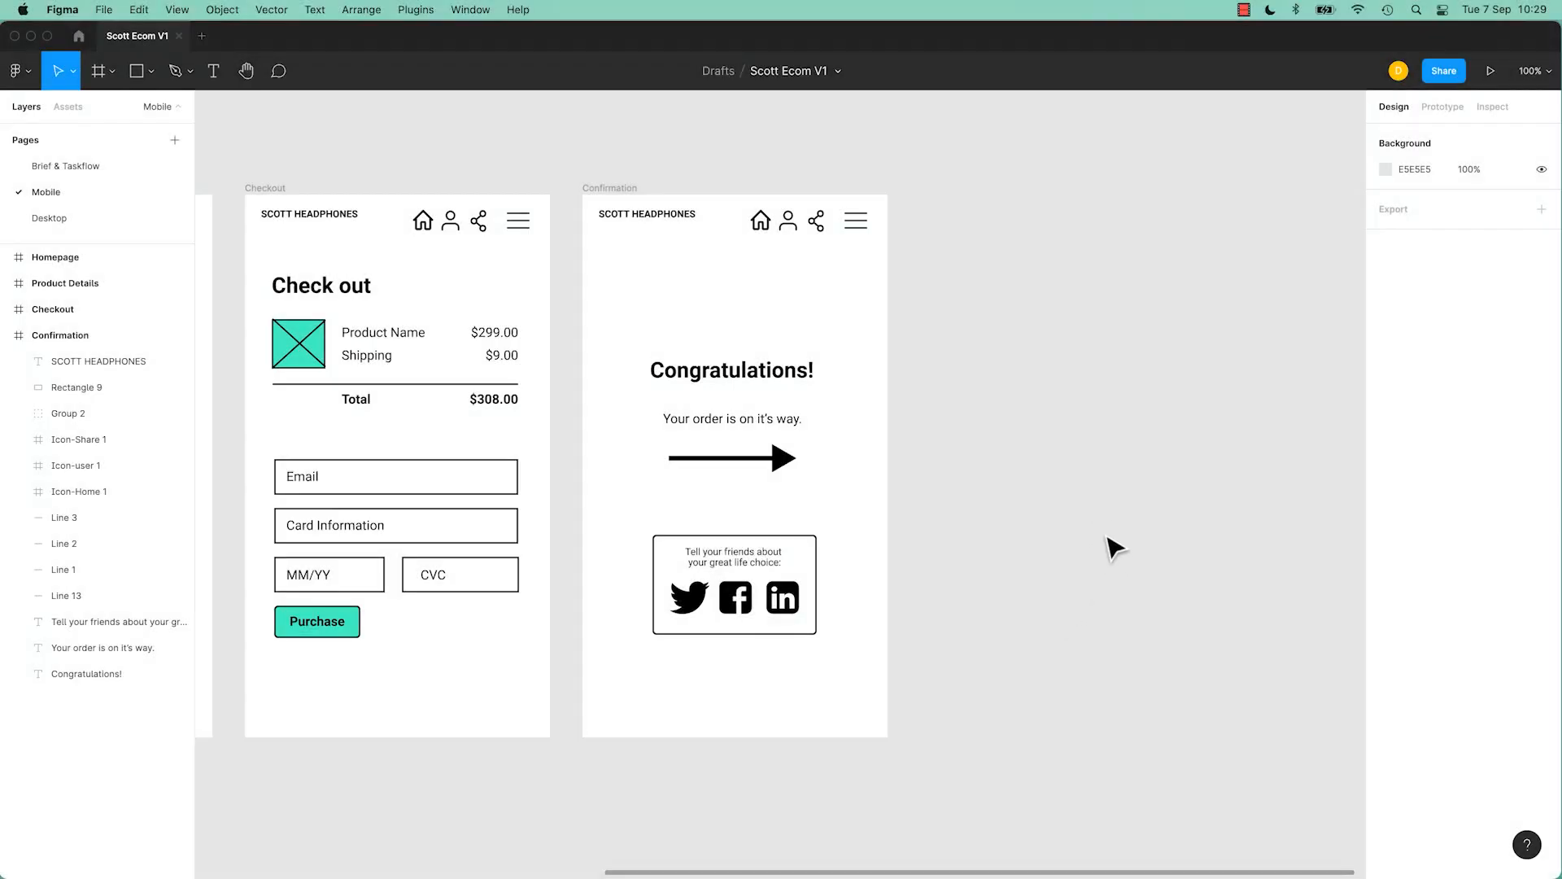
- Duplicate the Confirmation frame and place the copy beside the original at X 1489
click(787, 459)
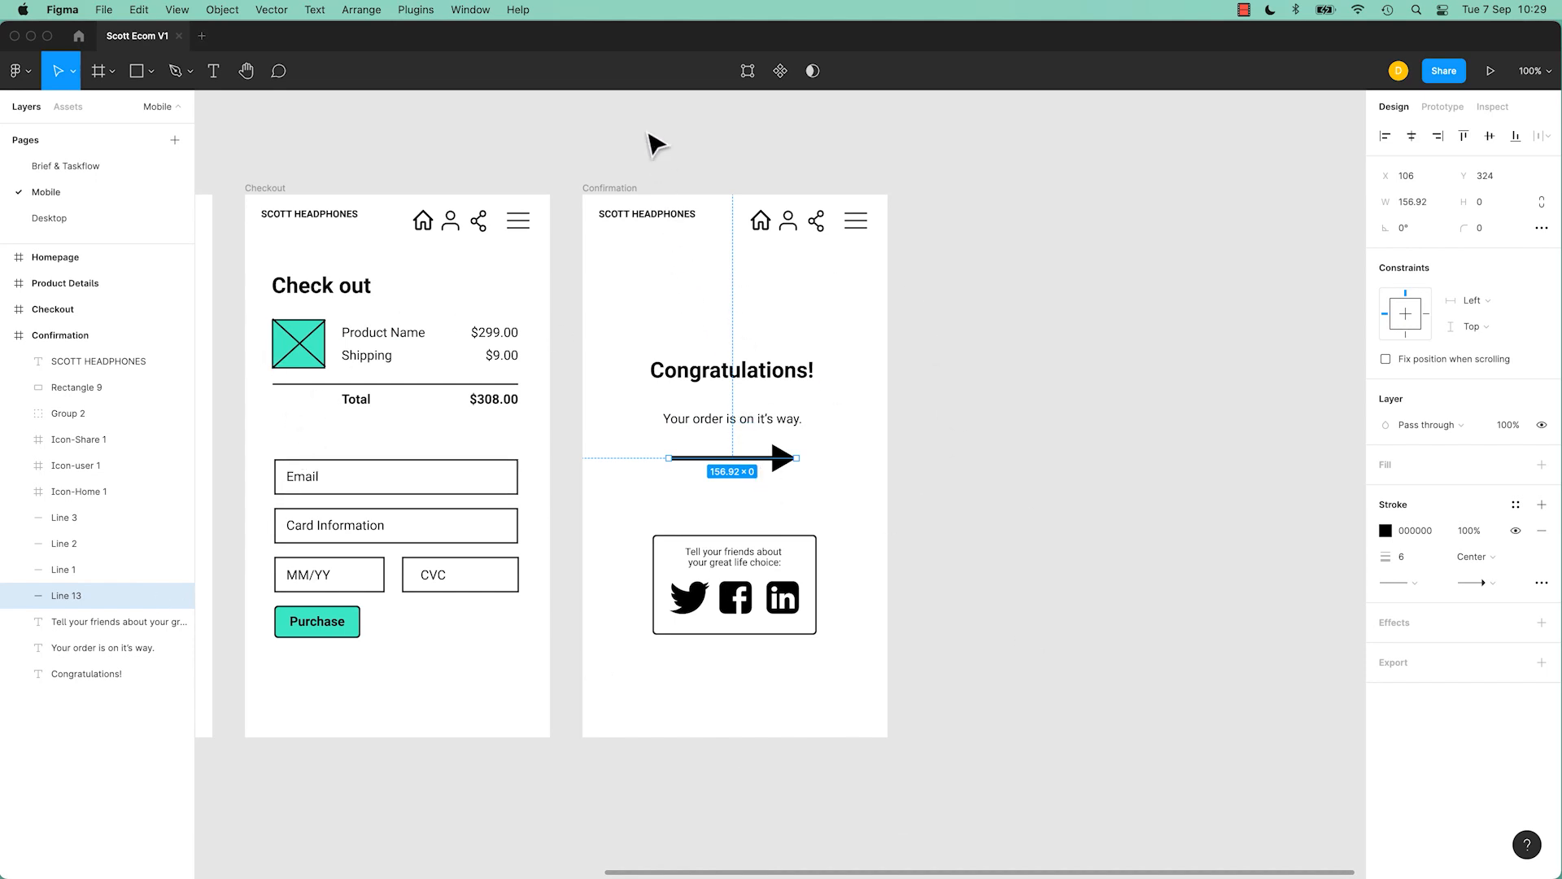
click(636, 190)
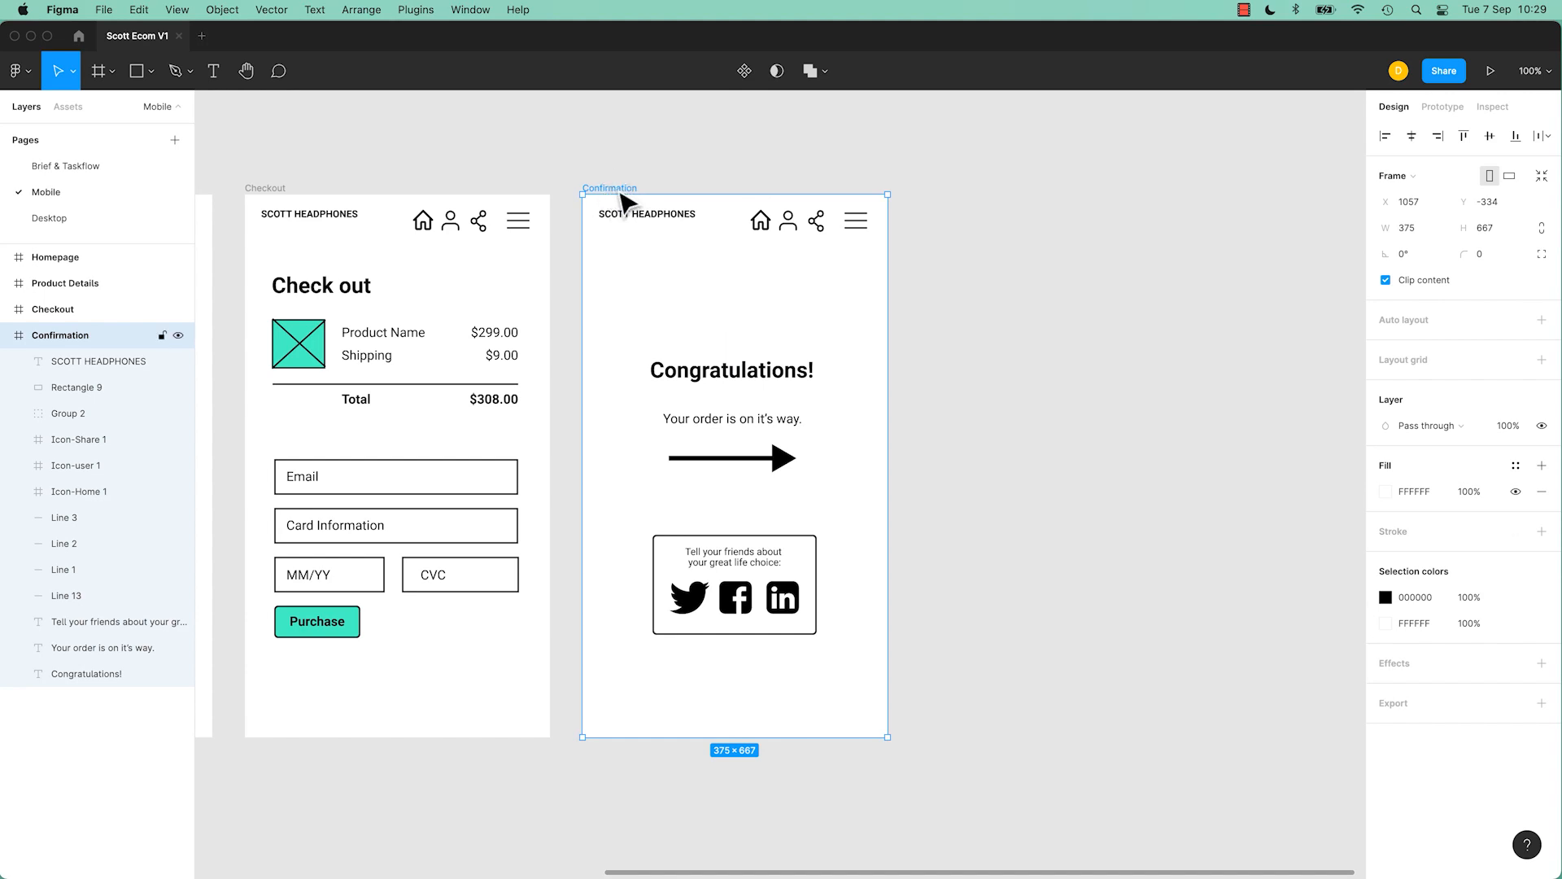
drag(623, 197, 976, 206)
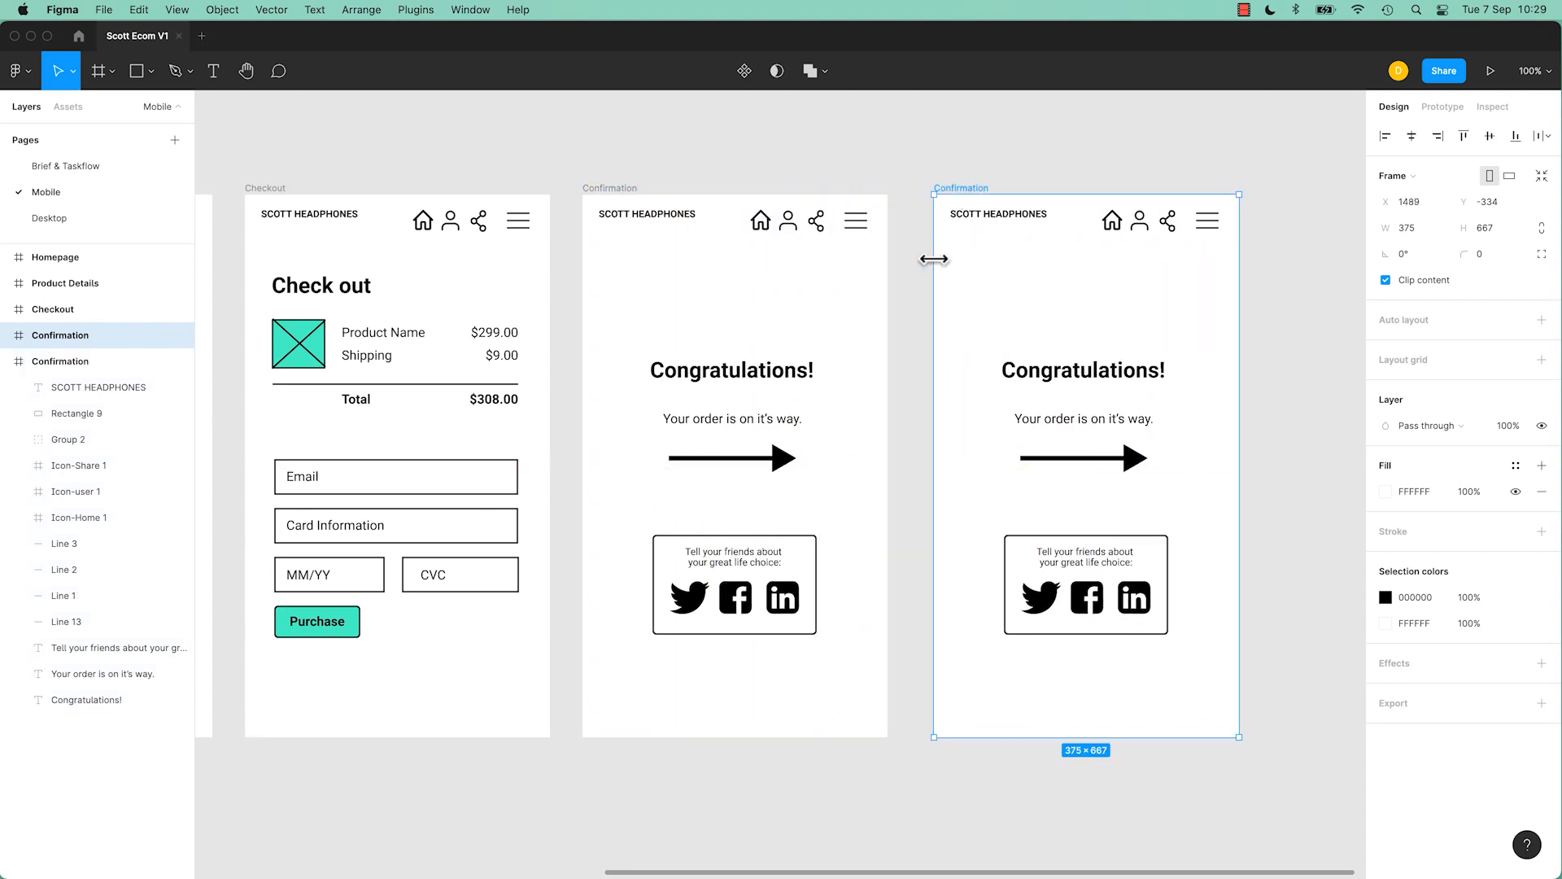
click(786, 460)
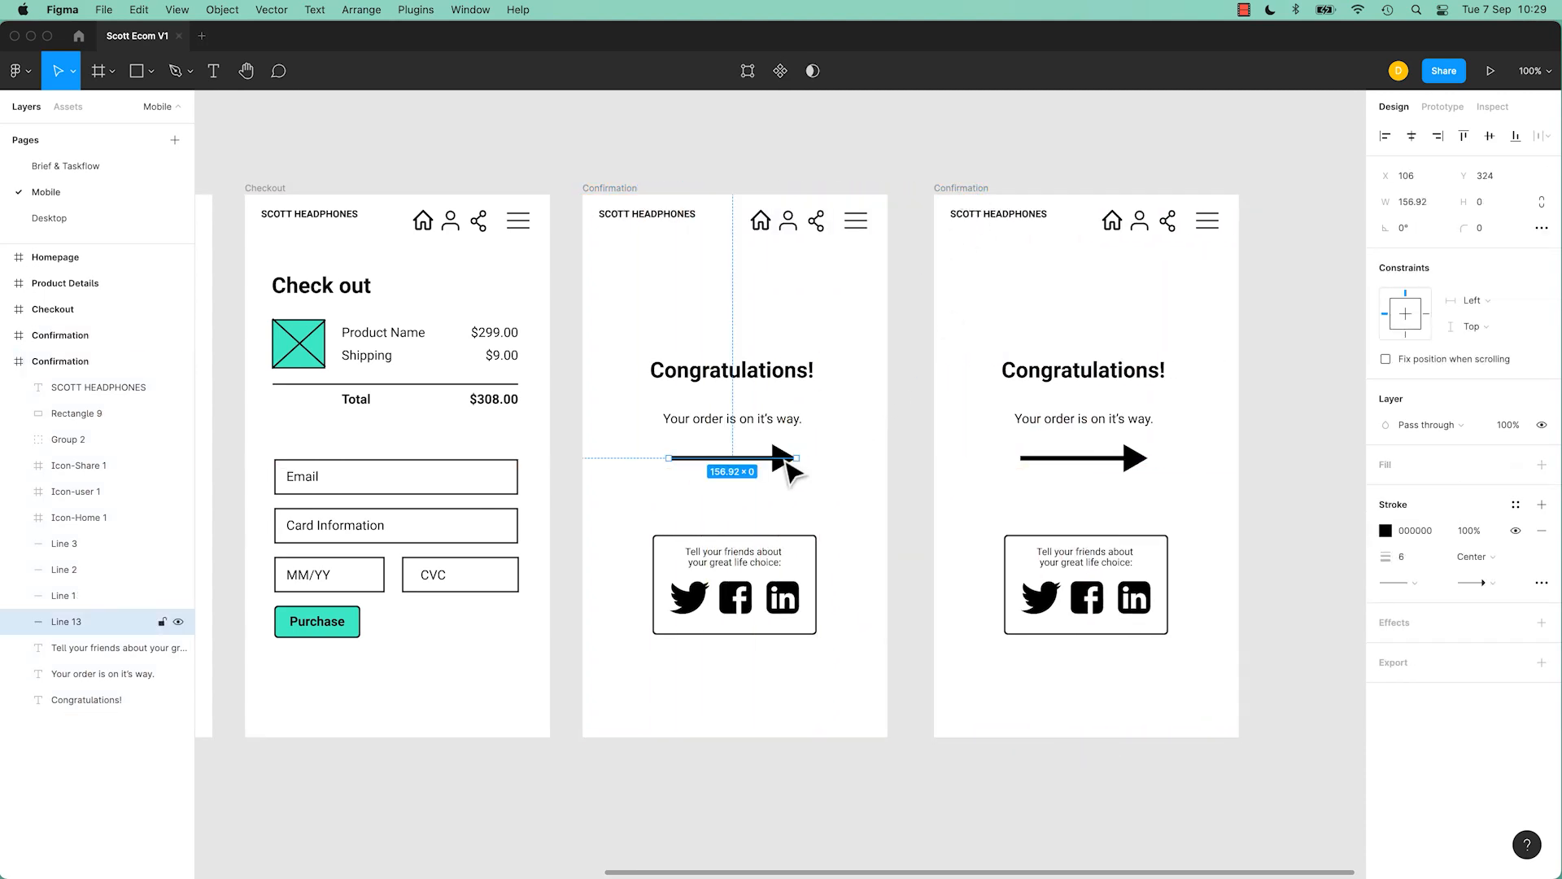
drag(786, 464, 571, 470)
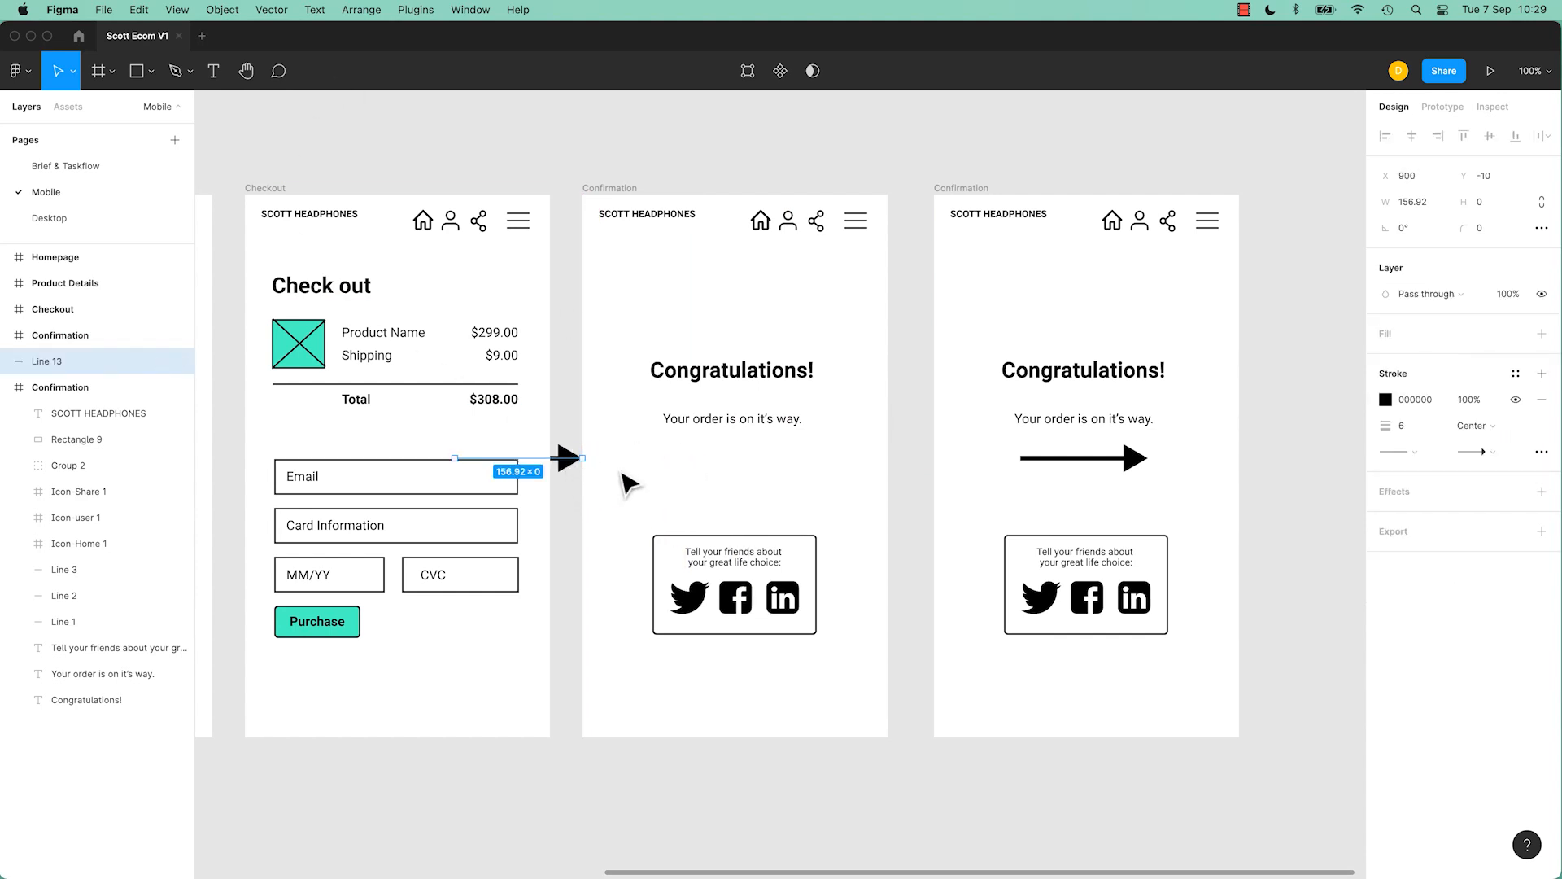
key(super+z)
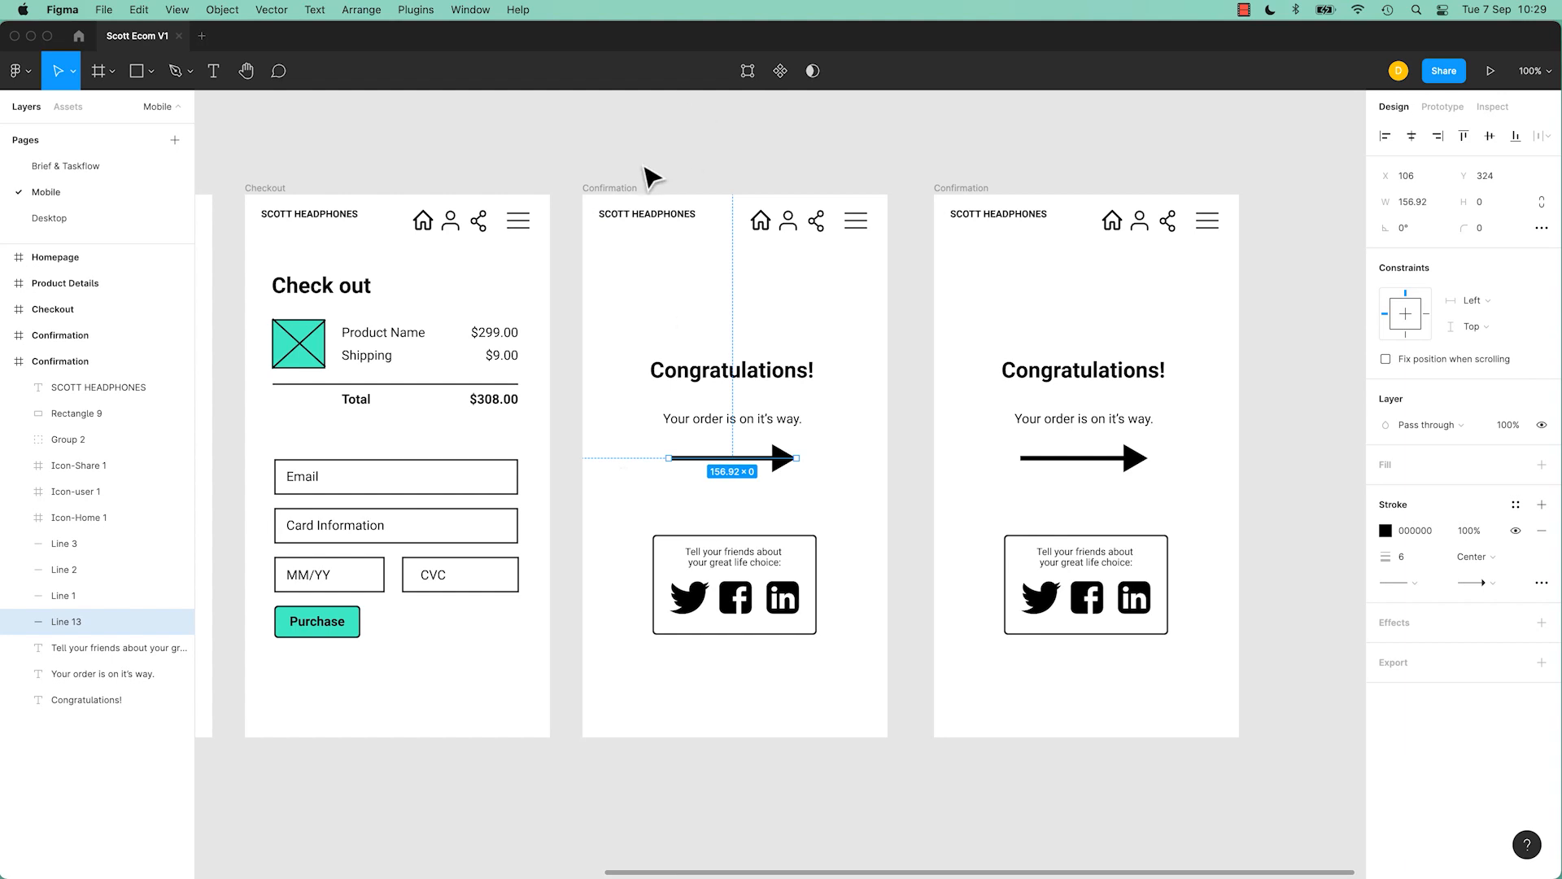
- Move both Confirmation frames together away from Checkout, placing the first at X 1276 to leave a wide gap
click(615, 189)
shift+click(957, 189)
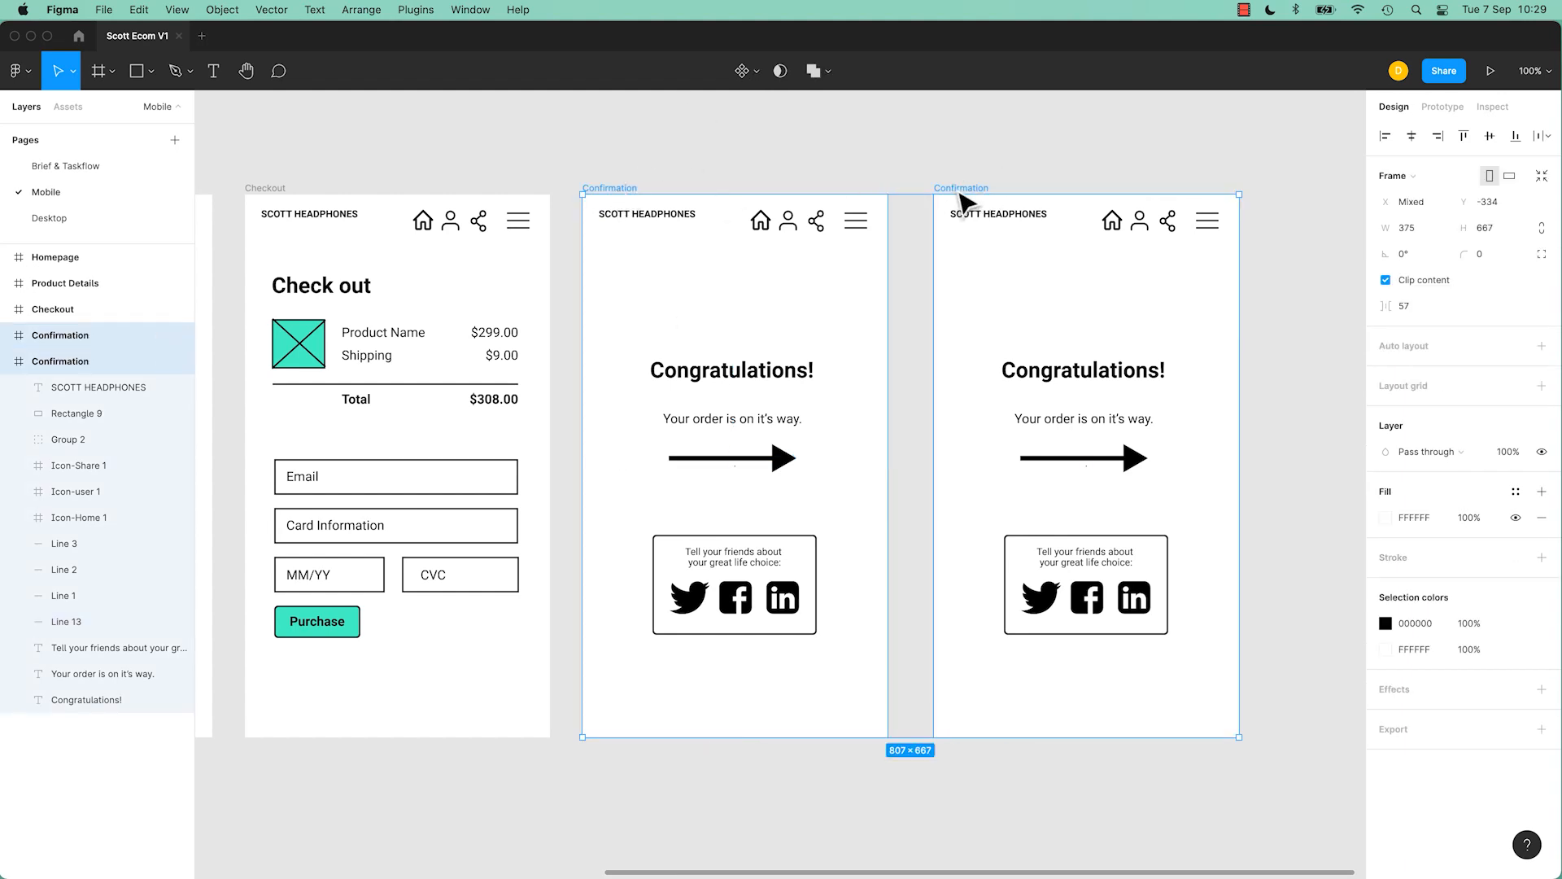
drag(960, 200, 1139, 200)
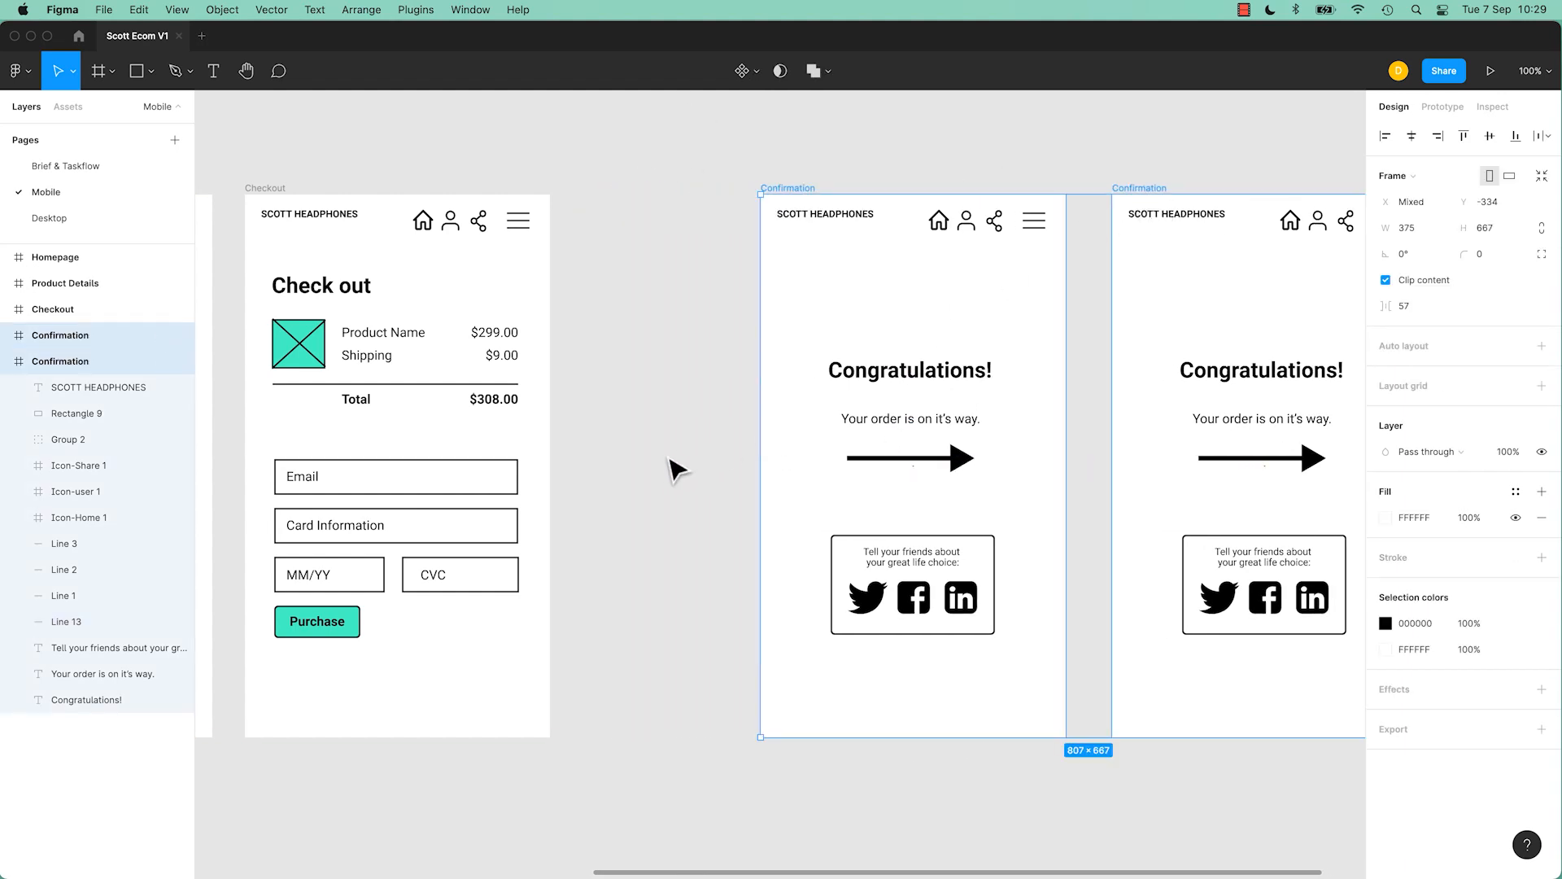
click(1062, 118)
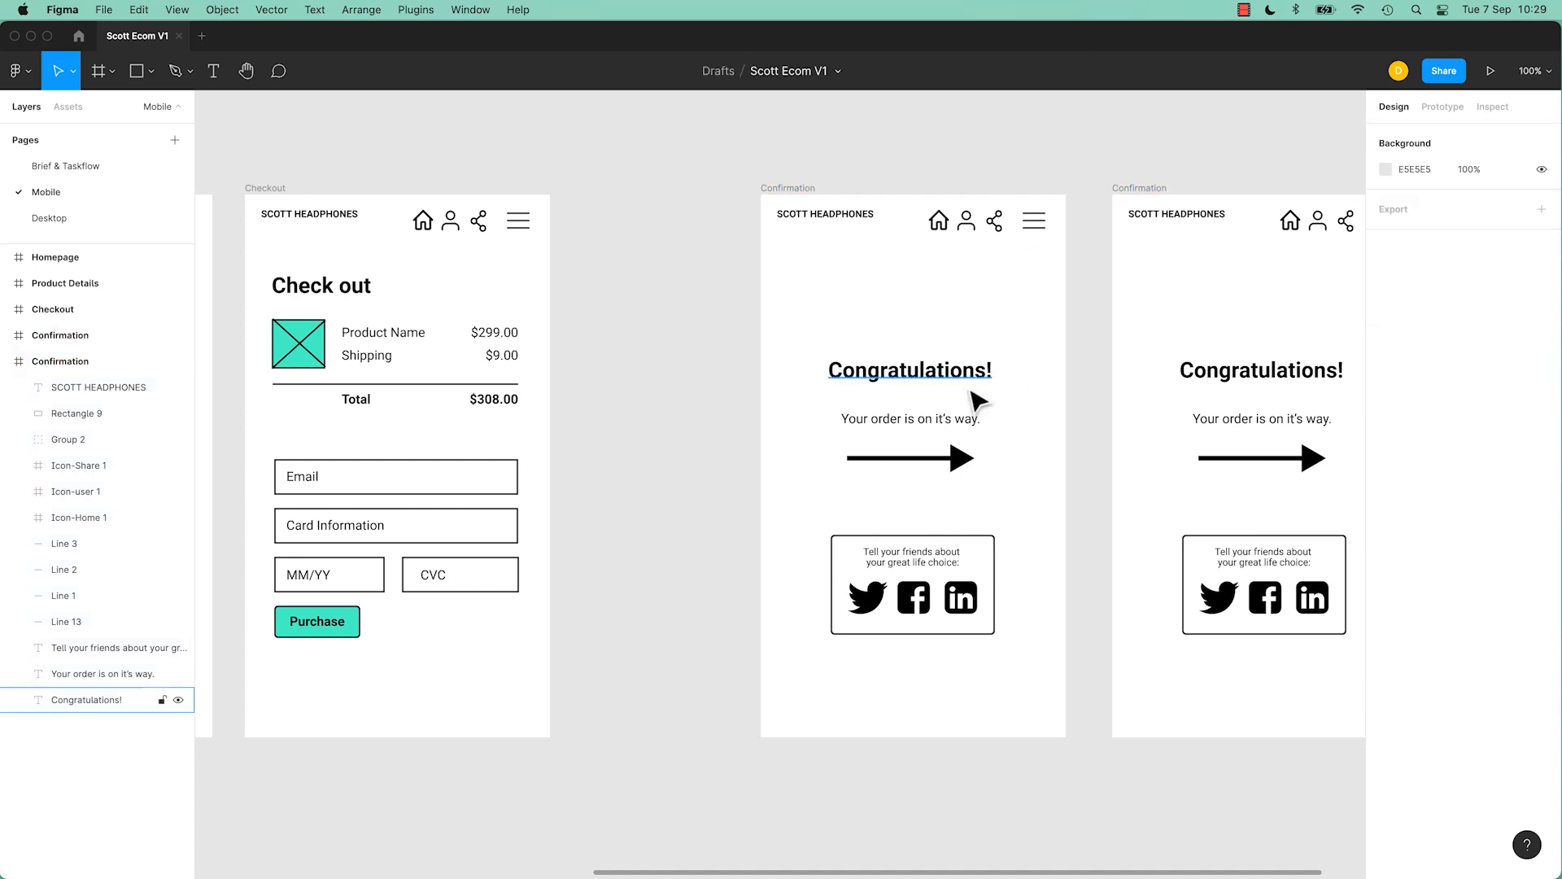
- Move the arrow out of the first Confirmation frame into the gap beside Checkout, at X 1101
click(822, 204)
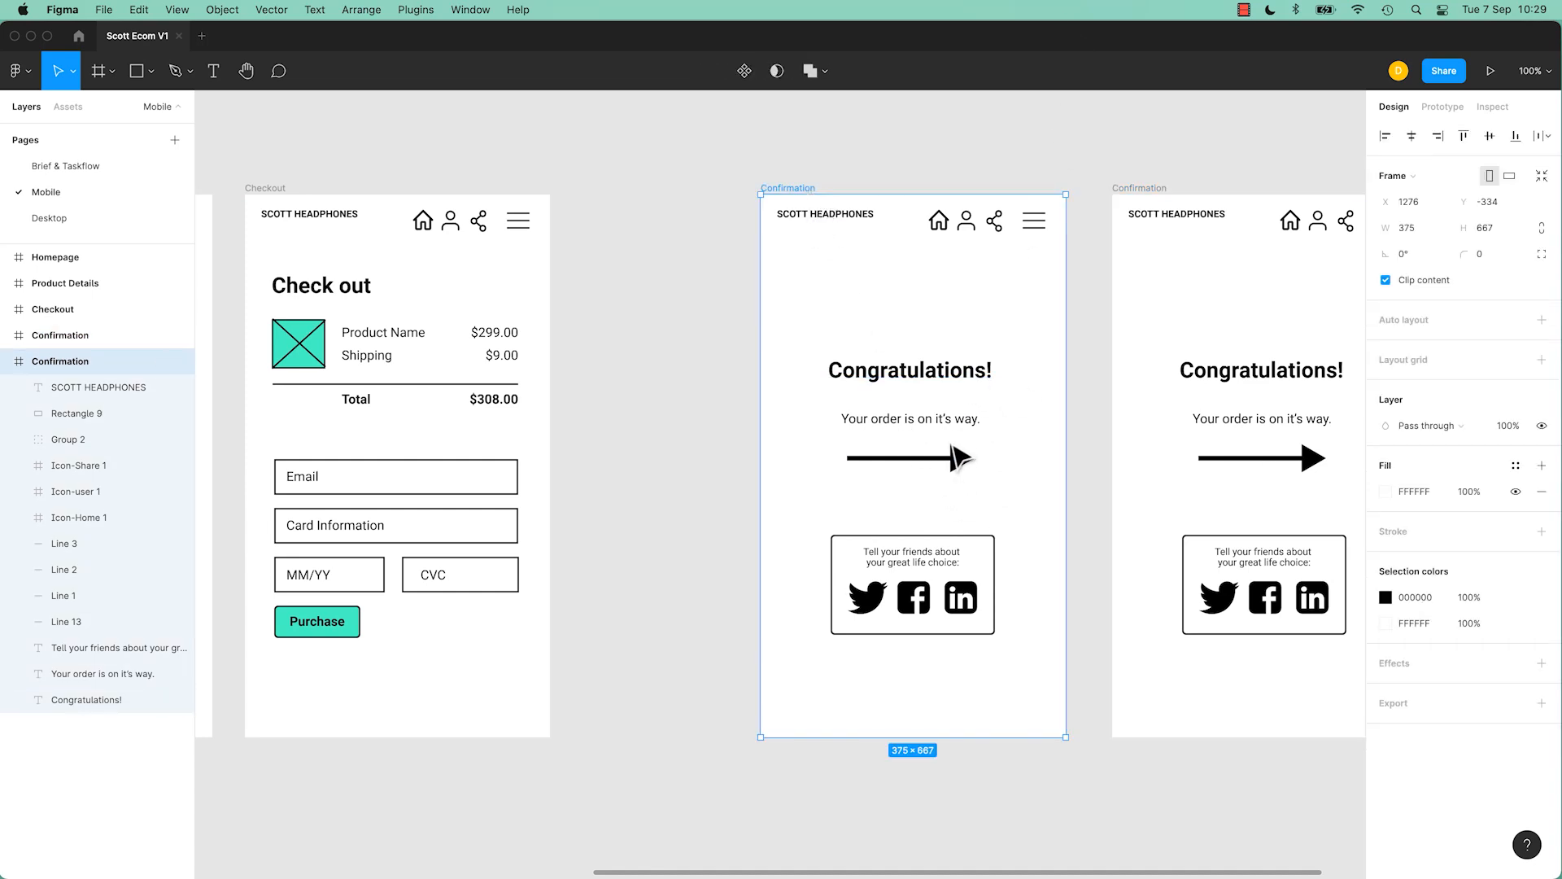
click(960, 458)
drag(959, 453, 737, 476)
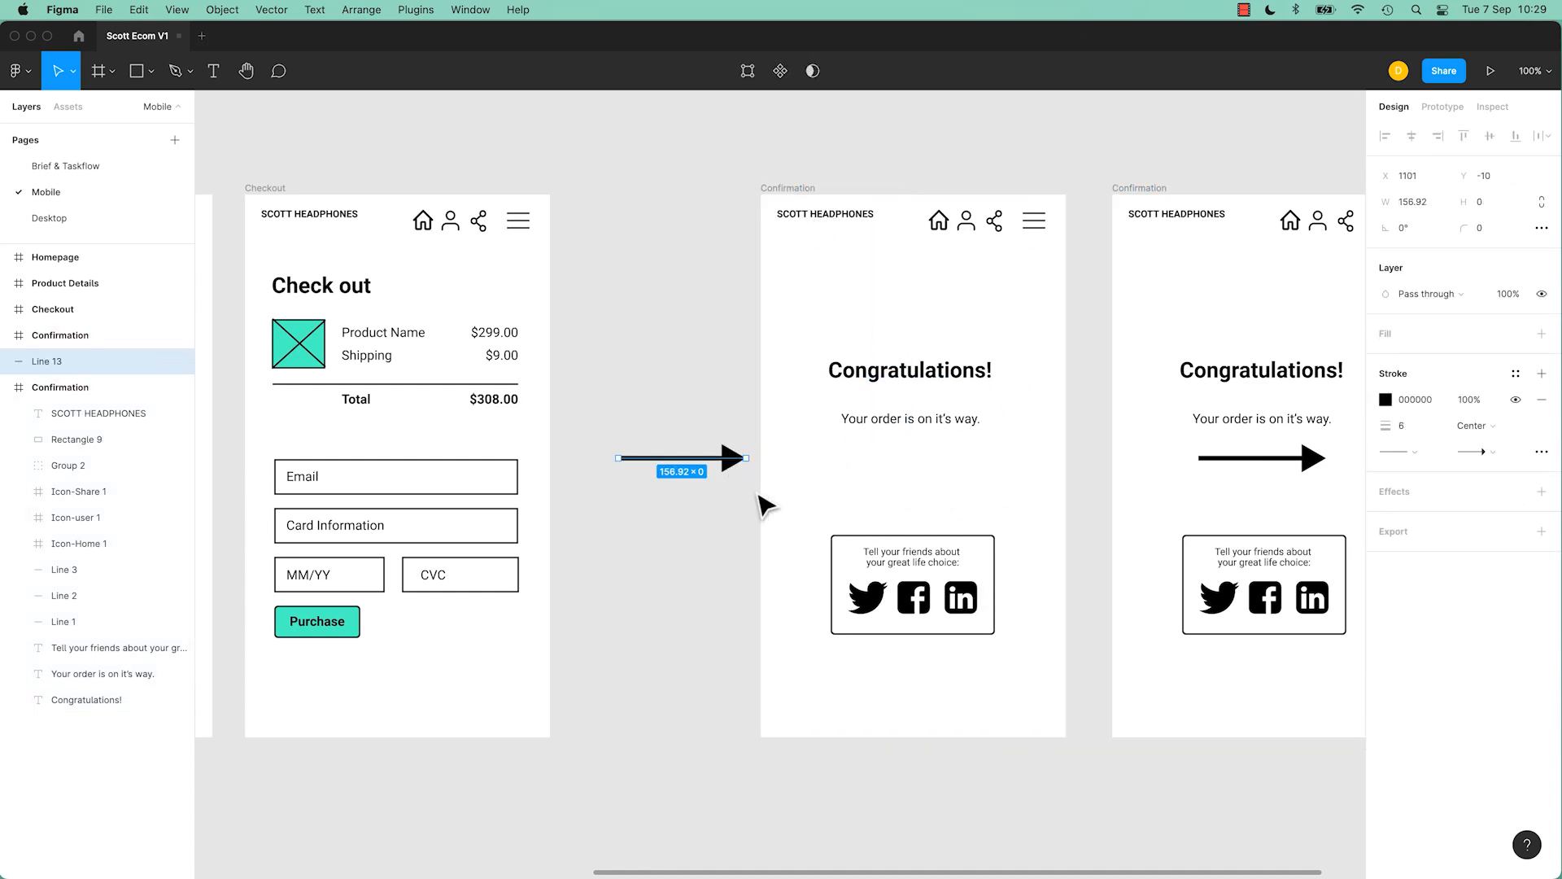
- Add a prototype connection from the first Confirmation frame to its duplicate
click(1142, 190)
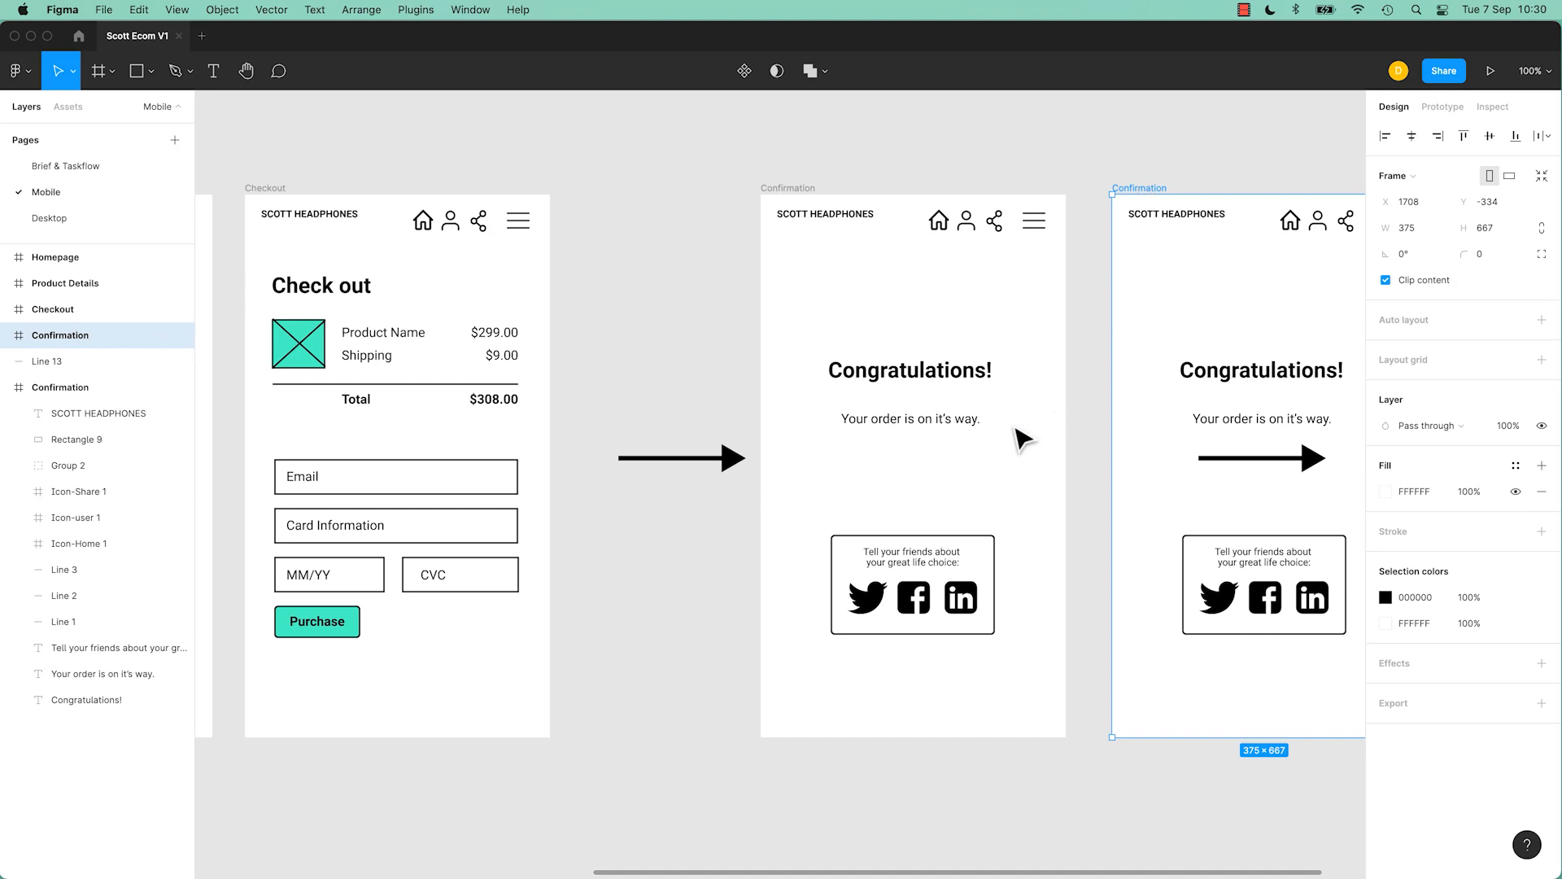
click(797, 197)
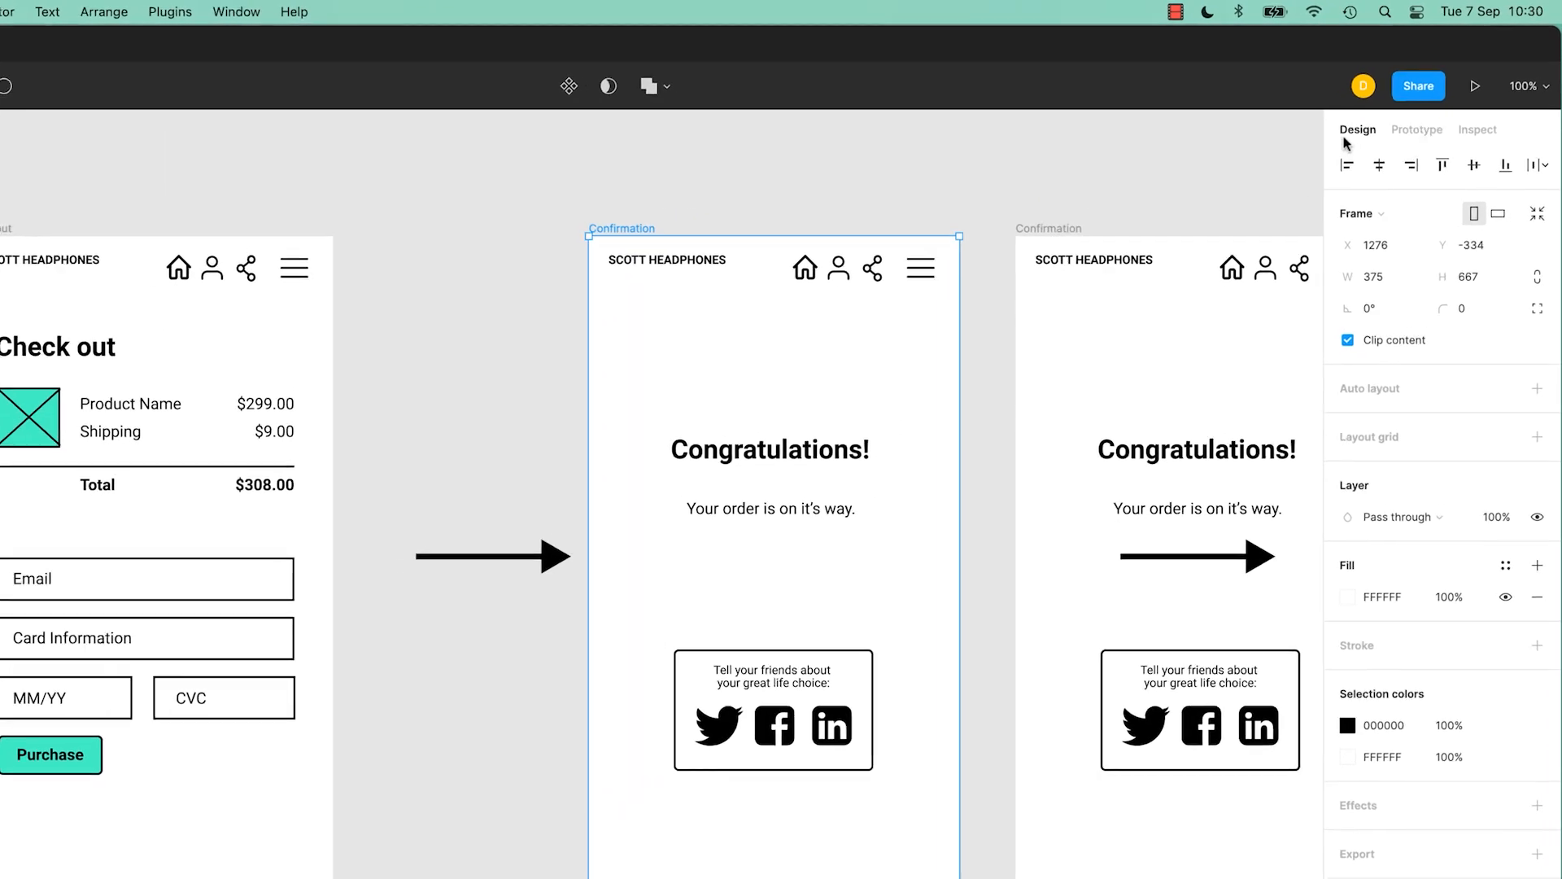
click(1442, 107)
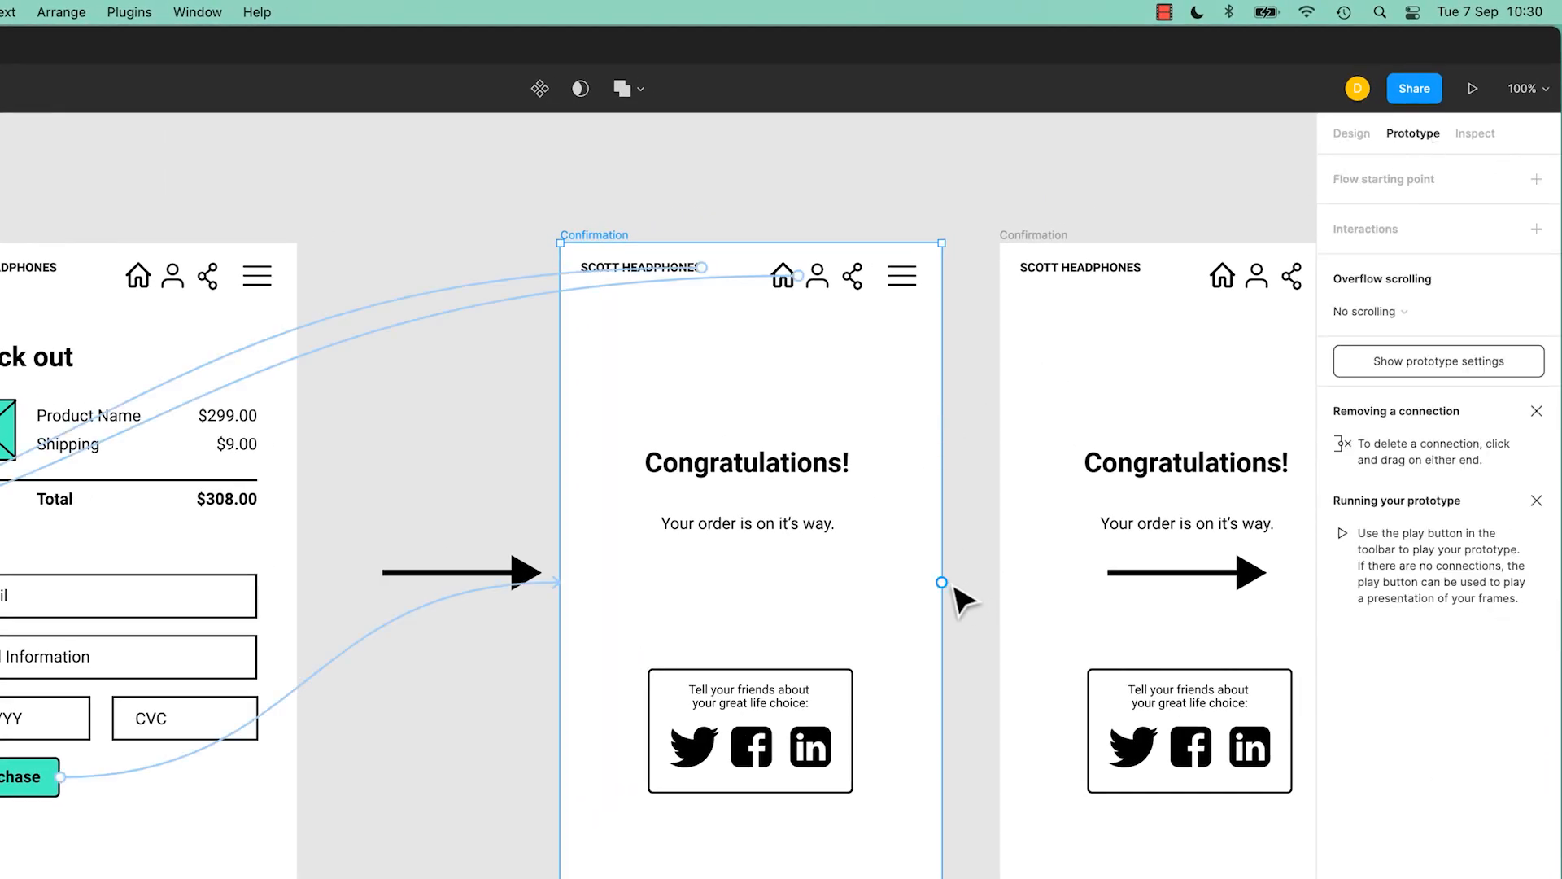
drag(942, 582, 1014, 600)
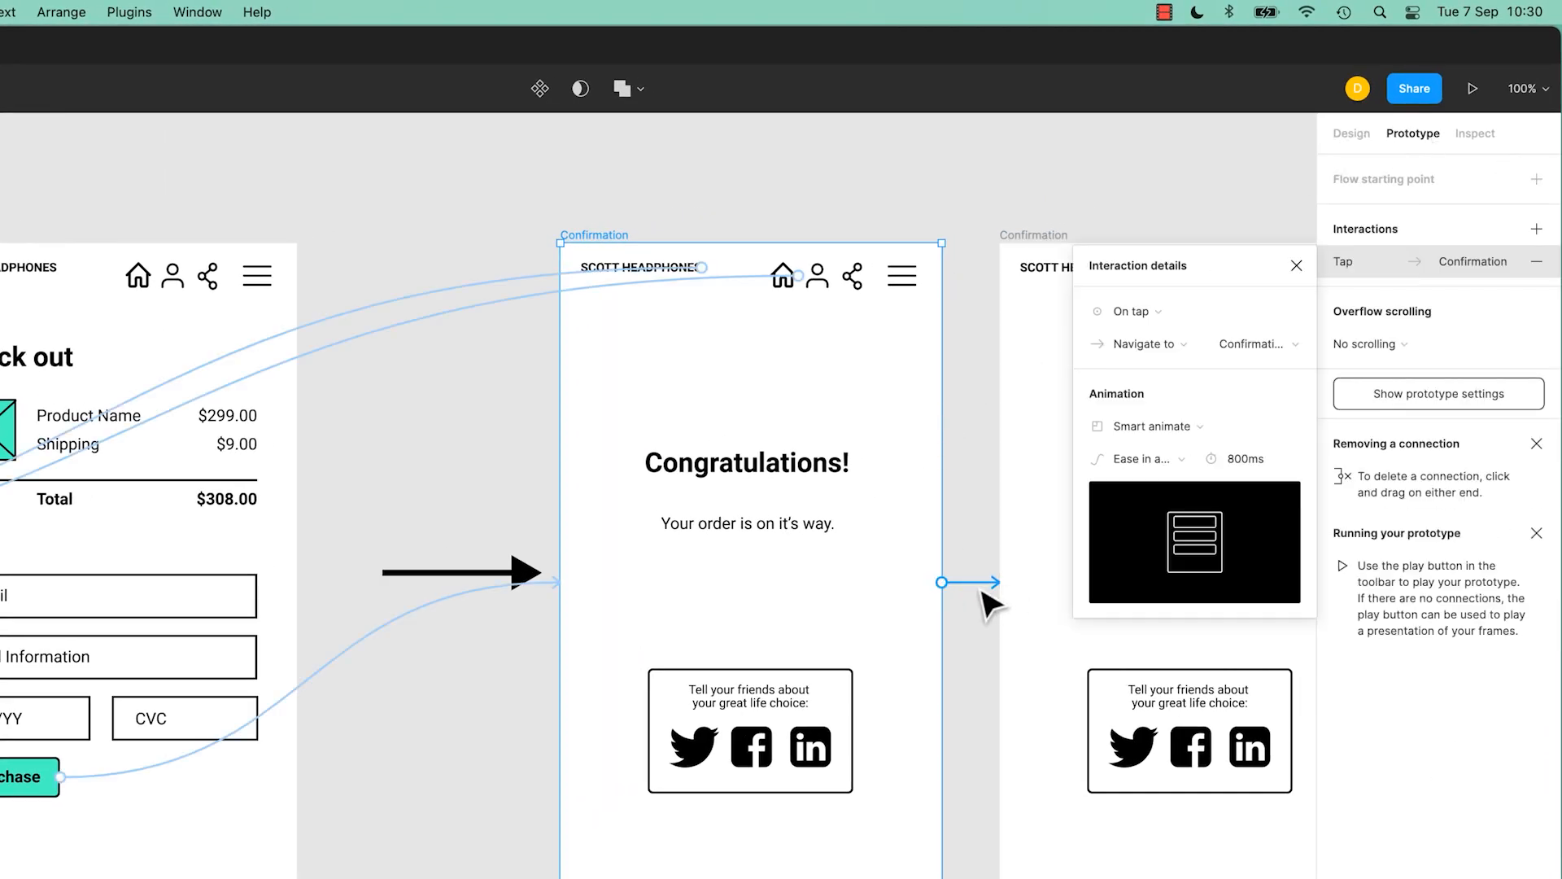
- Examine the animation types and easing options of the connection between the two Confirmation frames, keeping Smart animate
click(1168, 440)
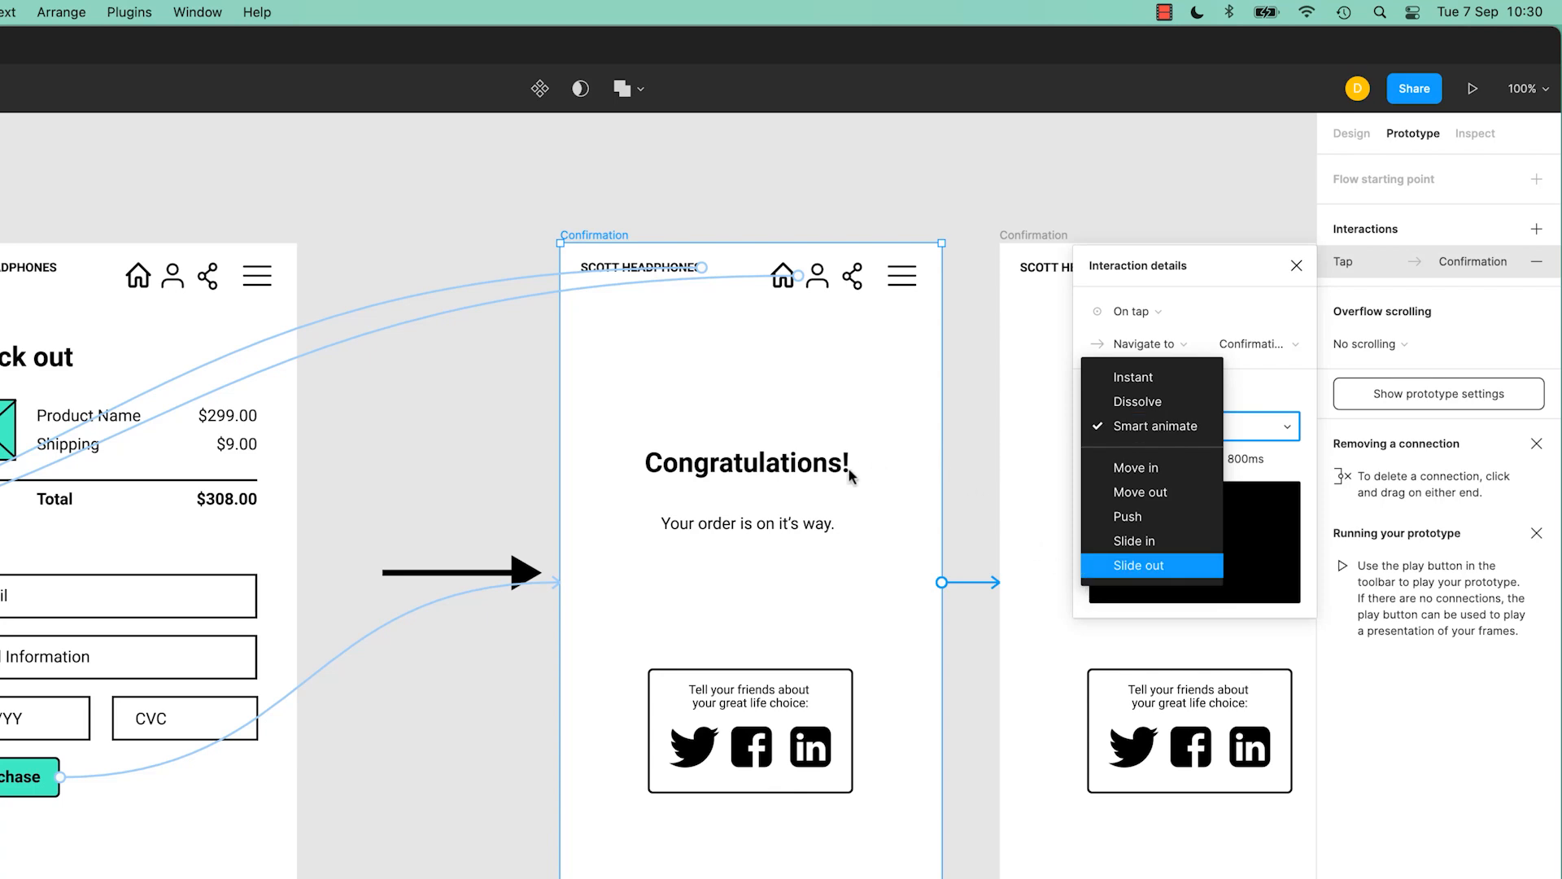
key(Down)
key(Down)
key(Down)
key(Down)
key(Down)
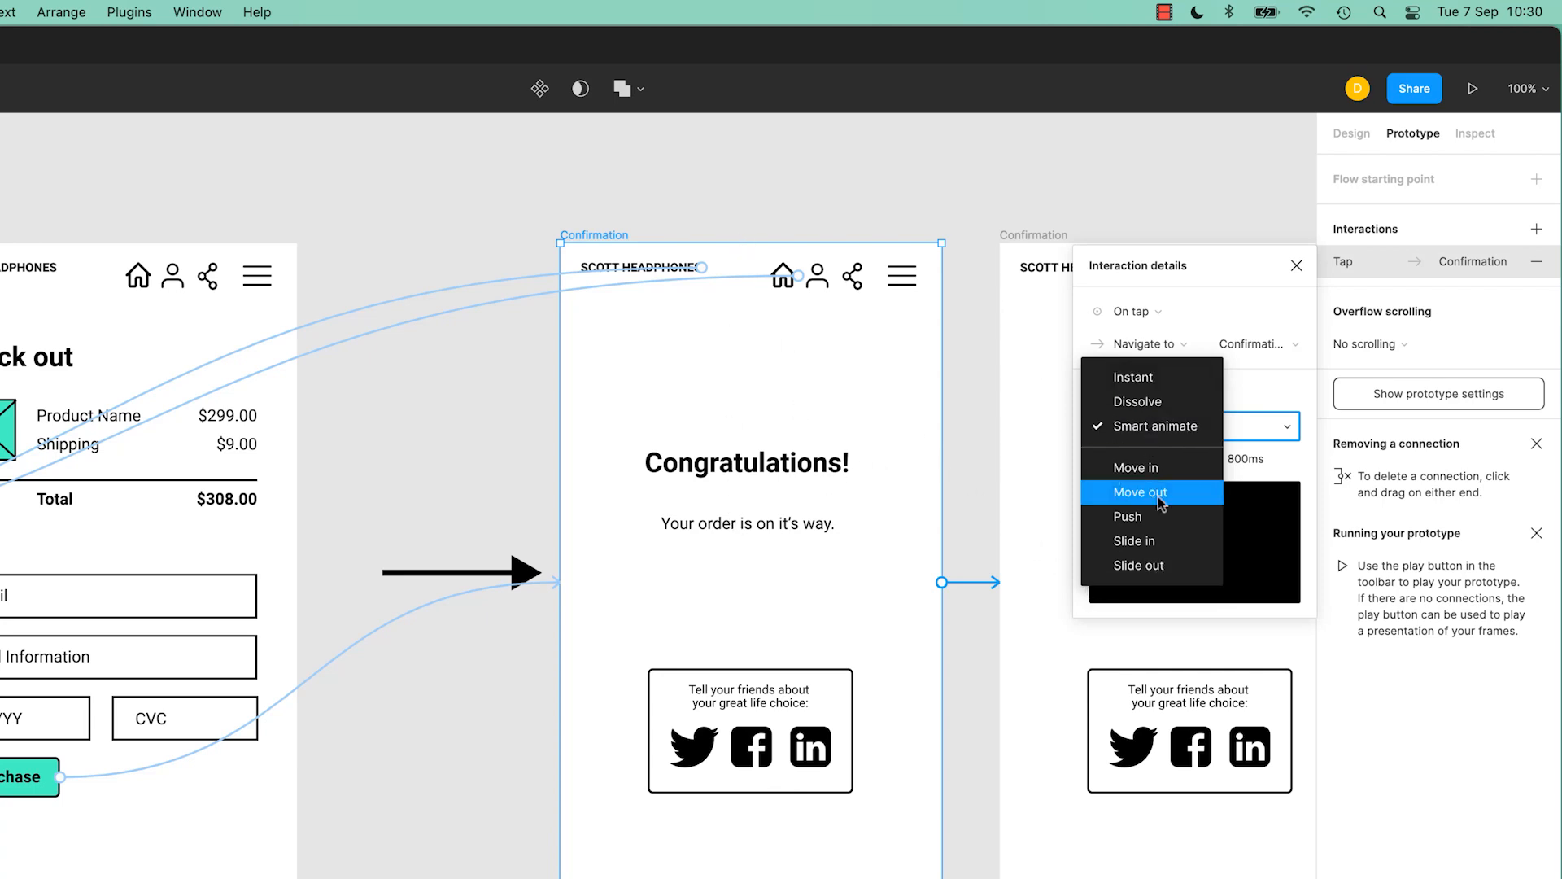
key(Up)
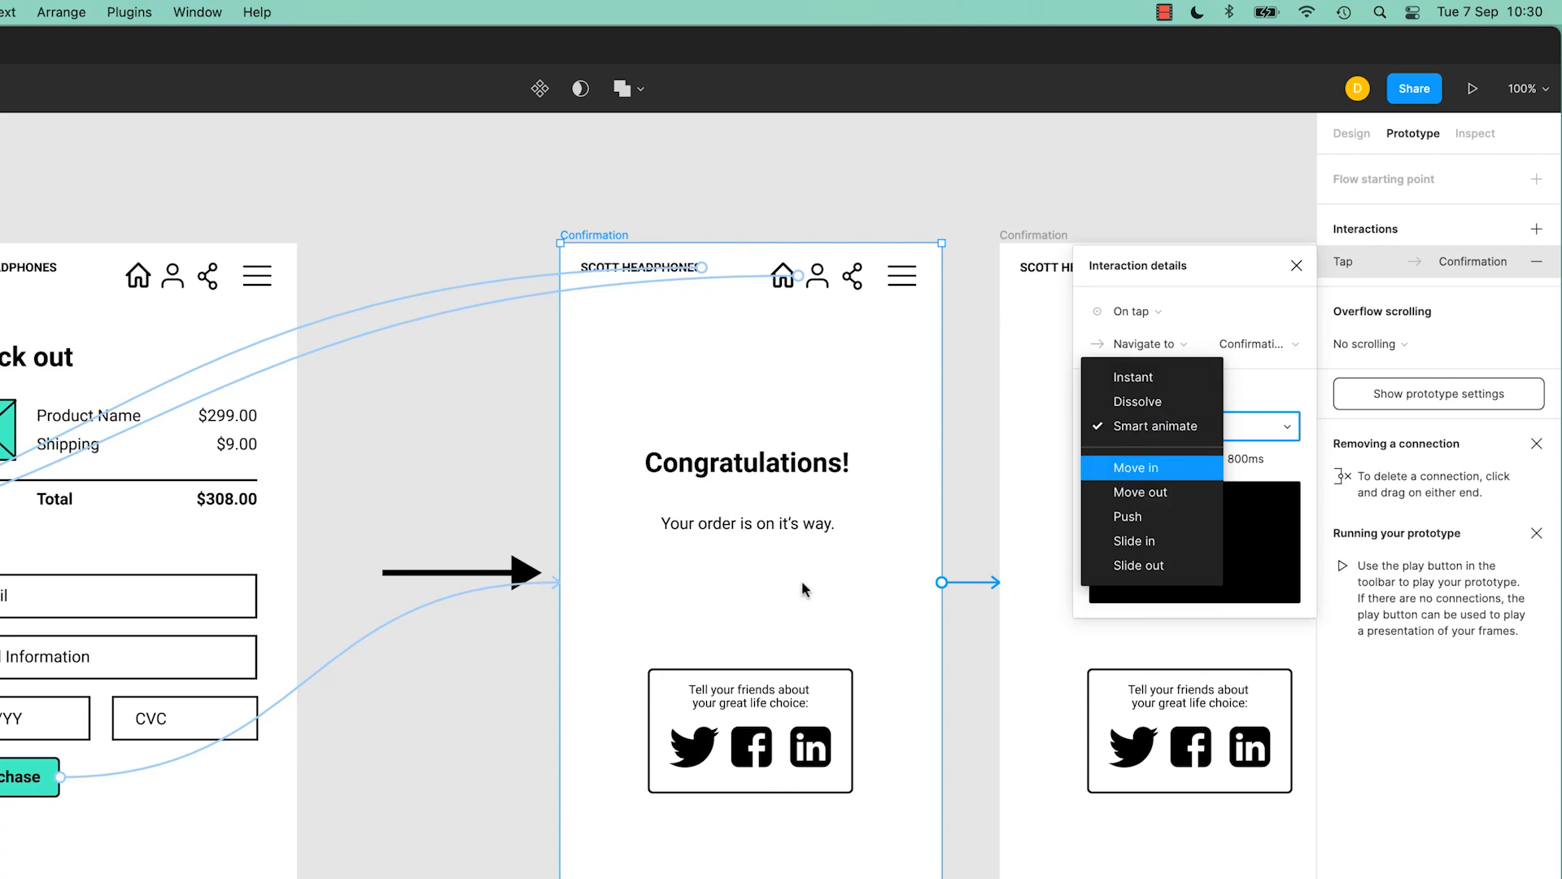
key(Escape)
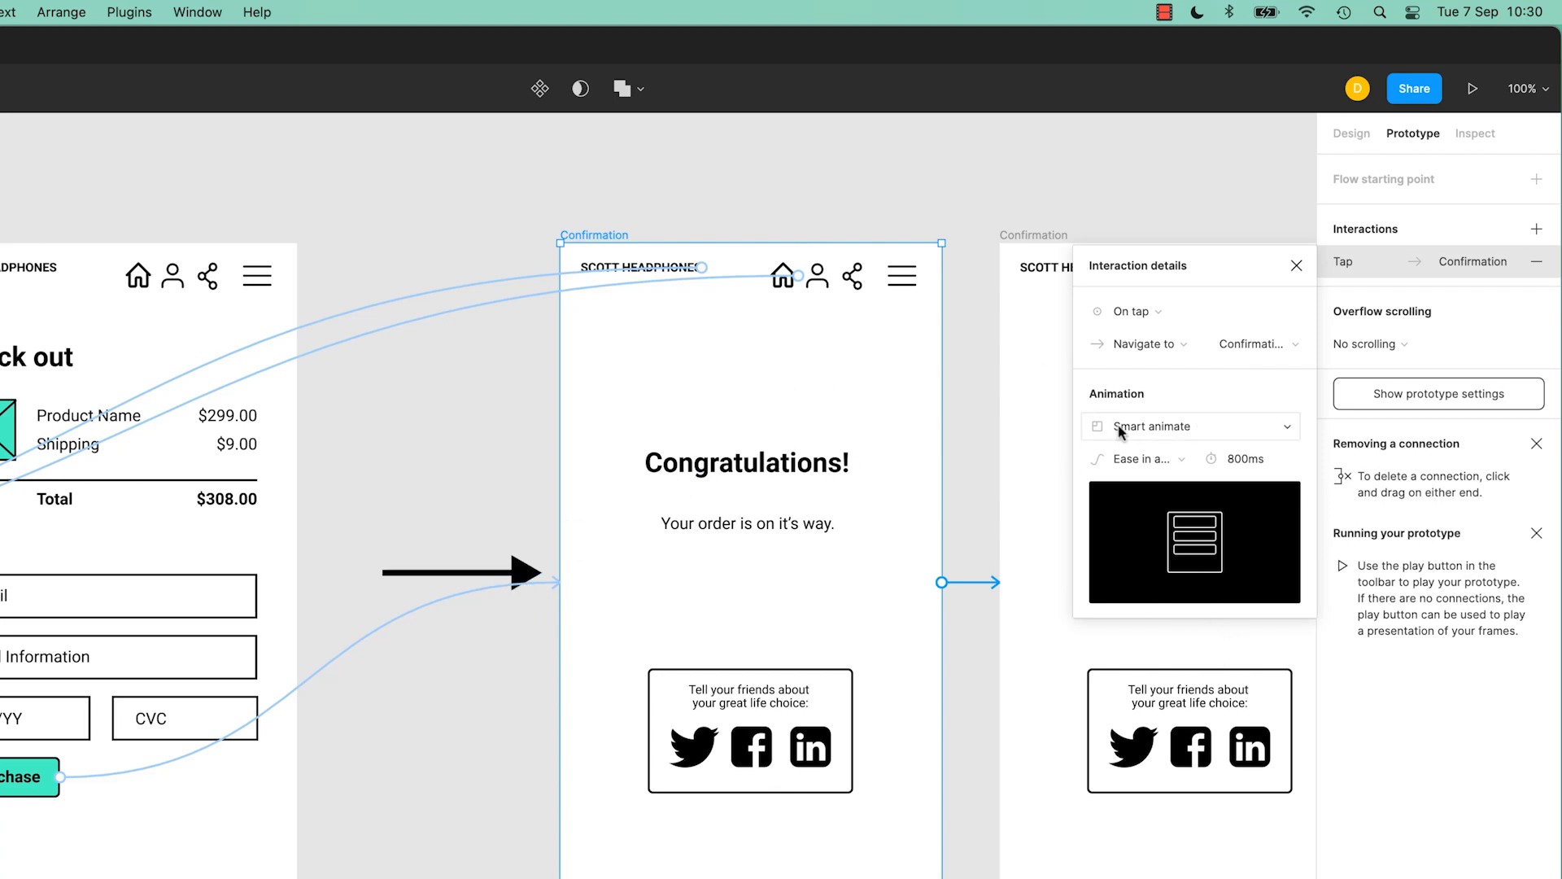
click(1148, 458)
click(1154, 464)
click(1296, 265)
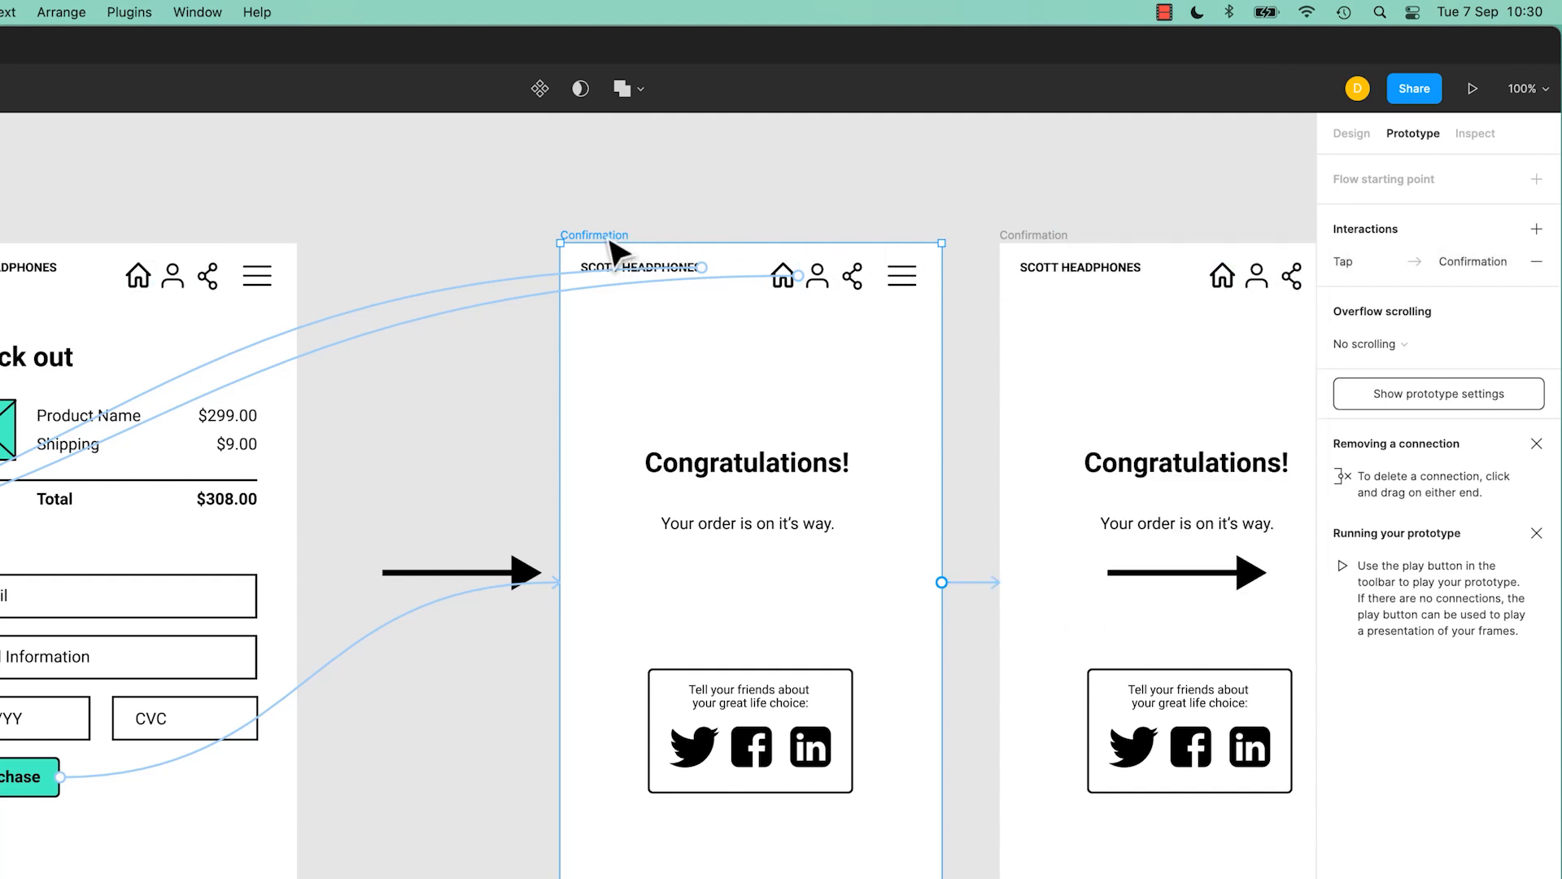
- Play the prototype from the first Confirmation frame to check the arrow animation, and close the preview
click(1475, 90)
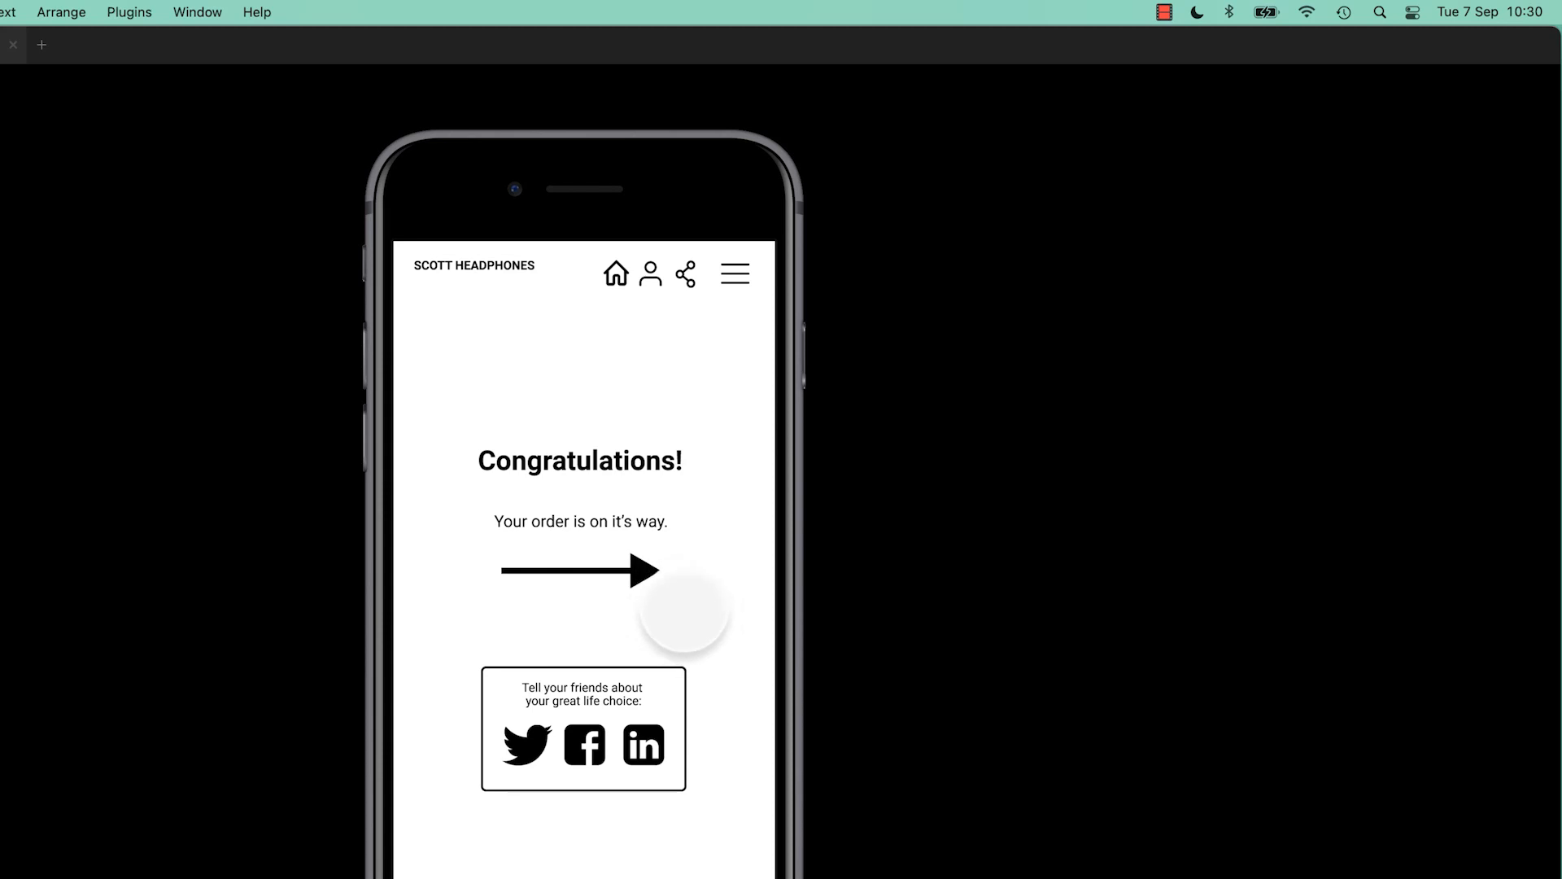
click(13, 45)
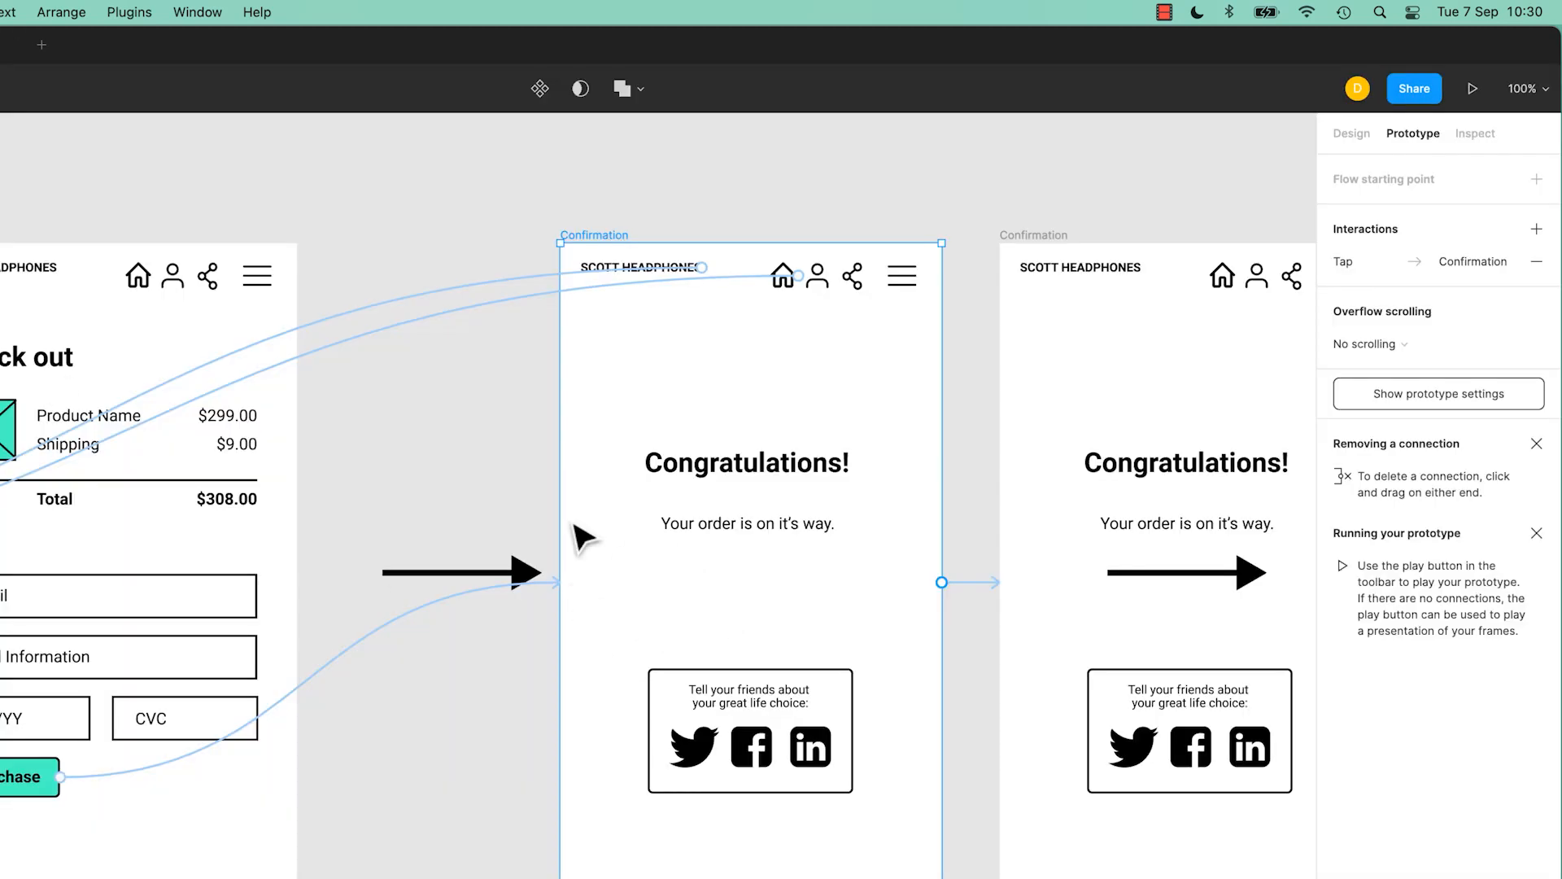
- Try placing the arrow inside the first Confirmation frame, and return it to the gap beside Checkout
click(476, 575)
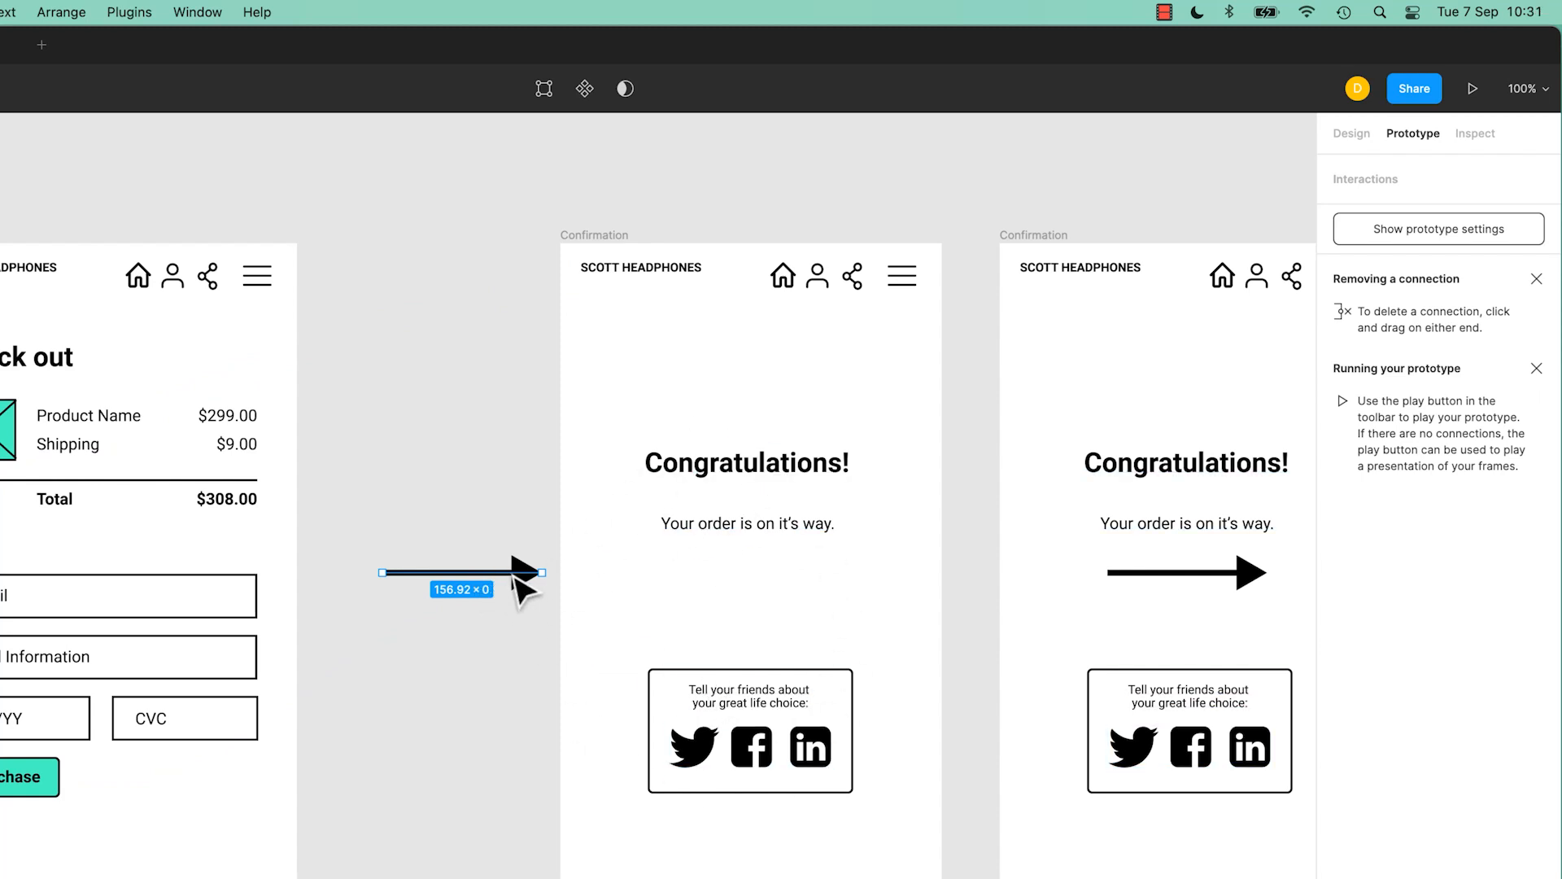
drag(515, 580, 796, 596)
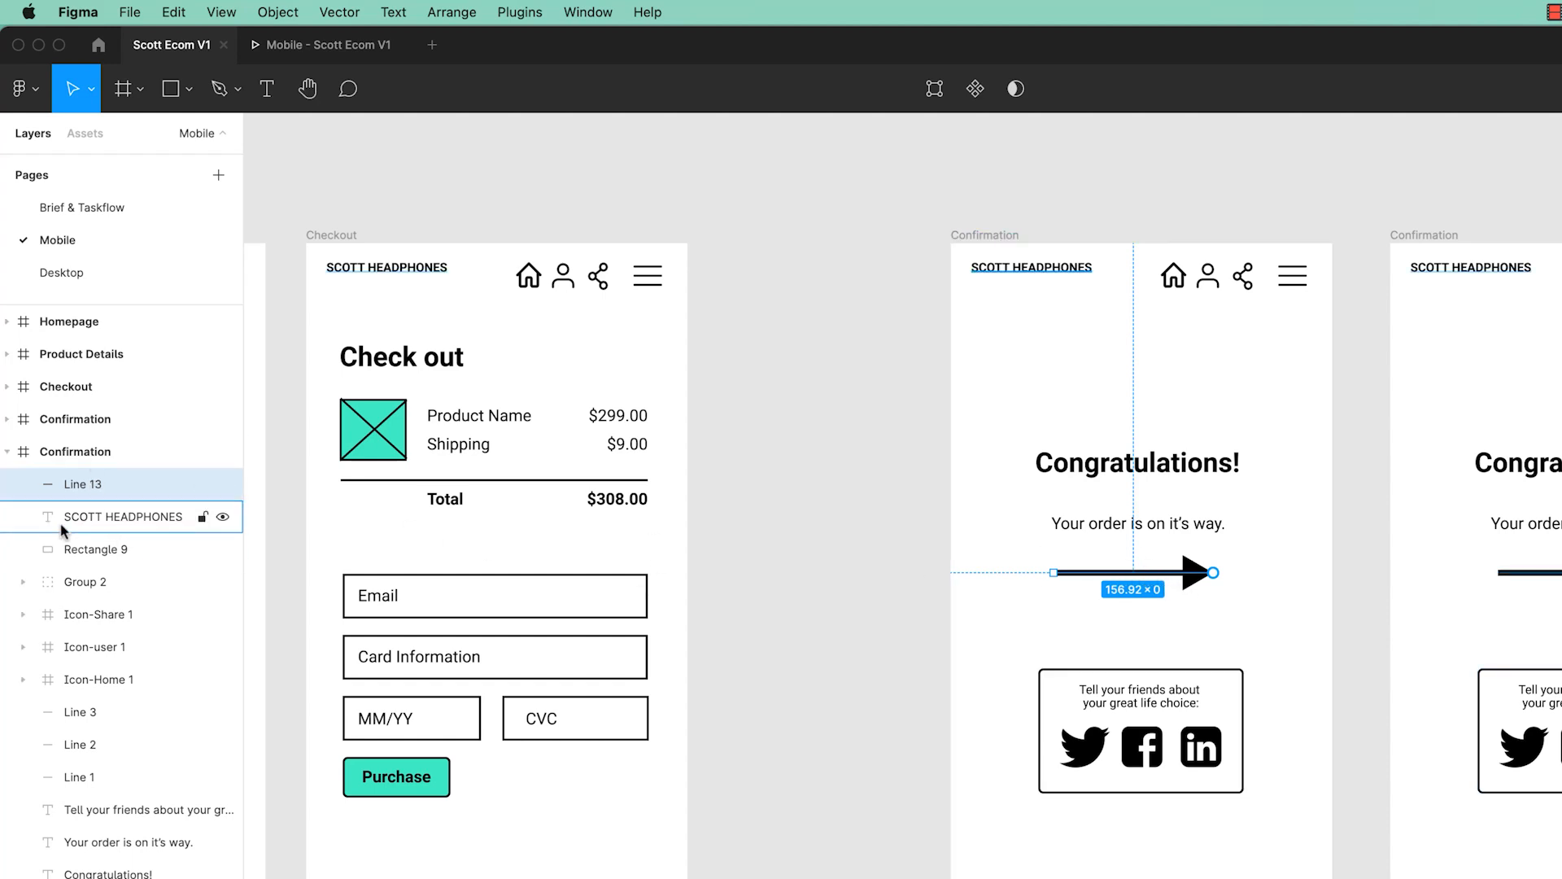
drag(1189, 575, 930, 558)
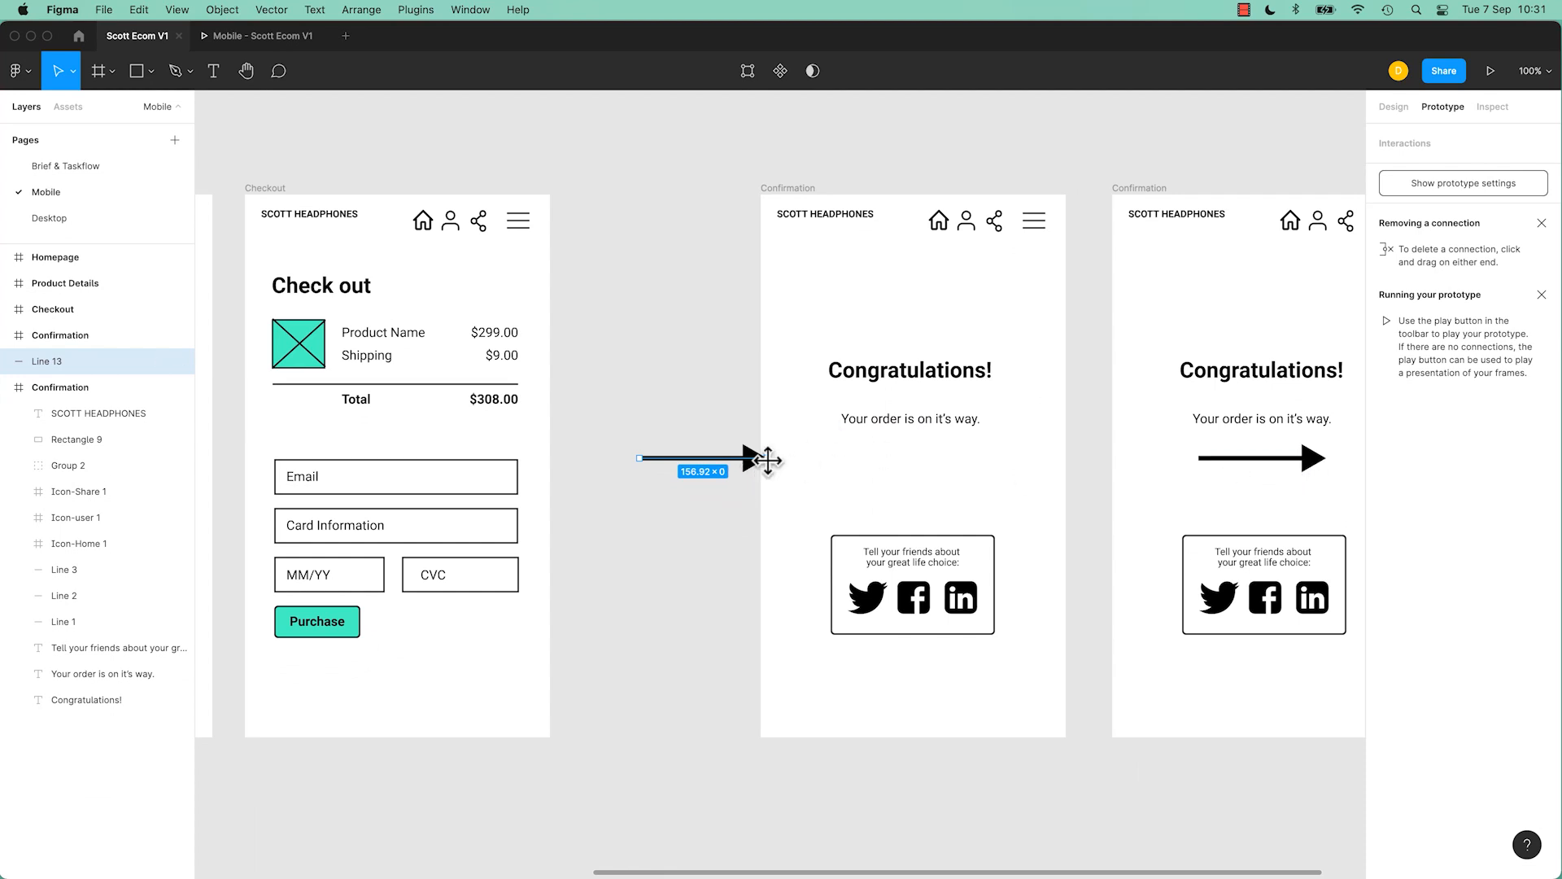
drag(756, 461, 735, 463)
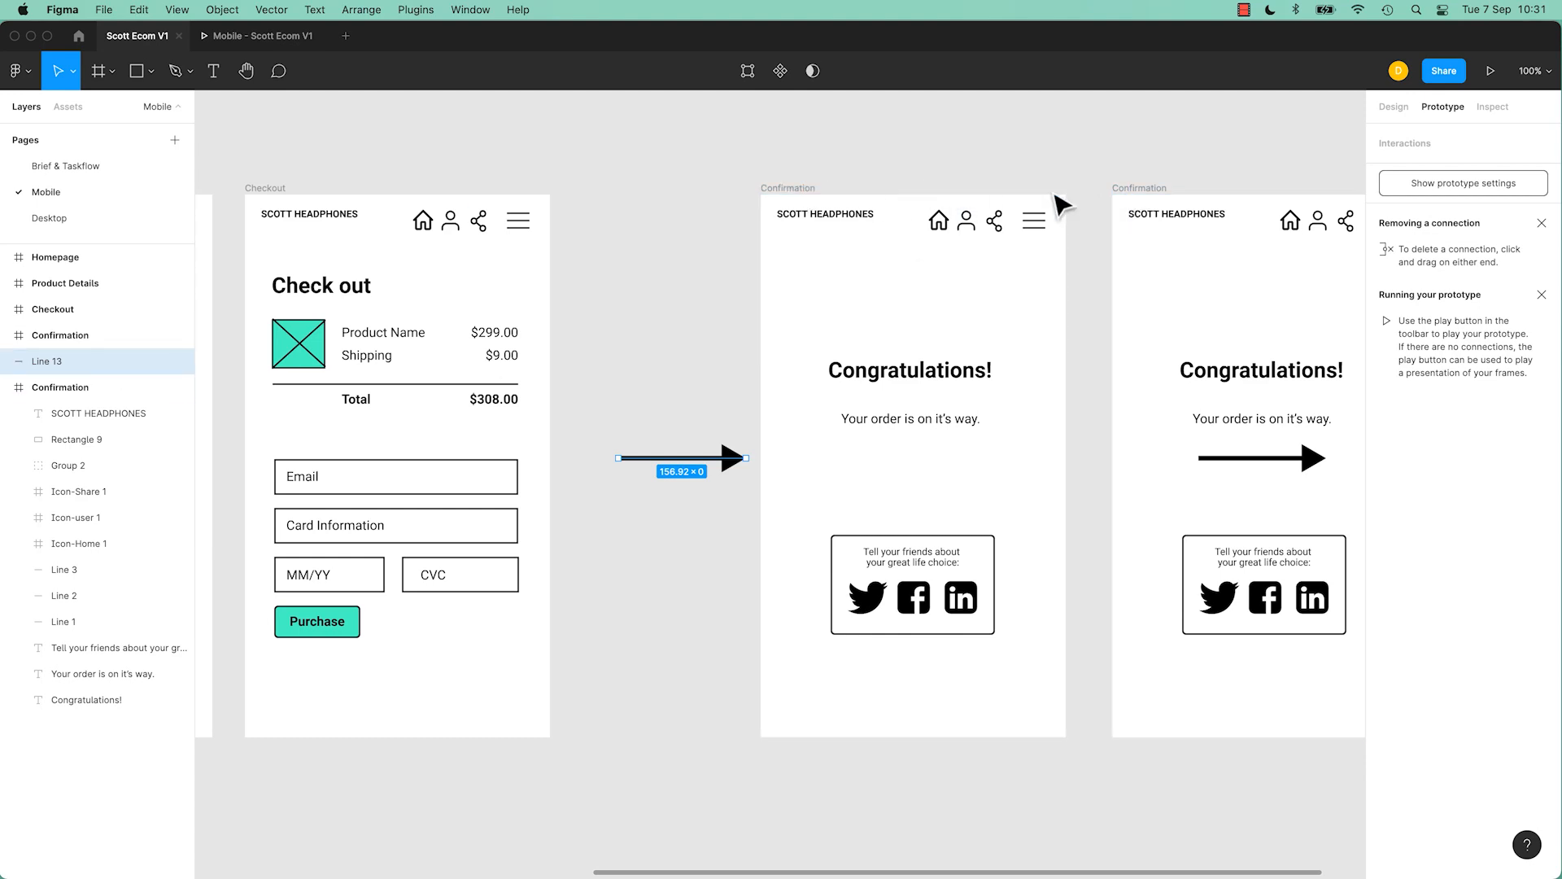
- Rename the first Confirmation frame Confirmation A and its duplicate Confirmation B
click(816, 190)
double_click(814, 190)
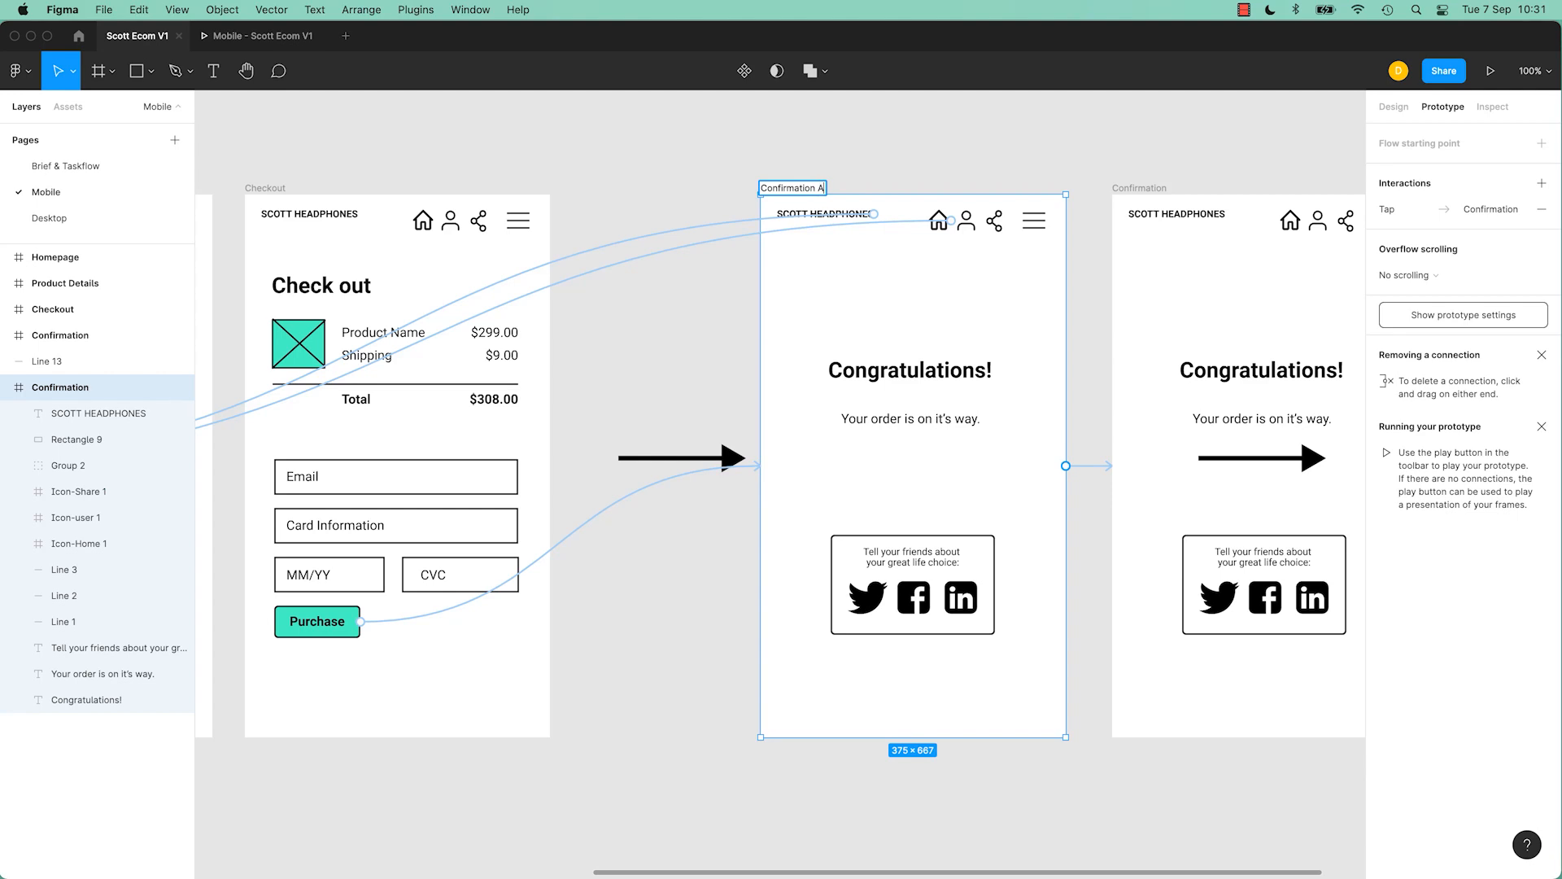
click(1136, 188)
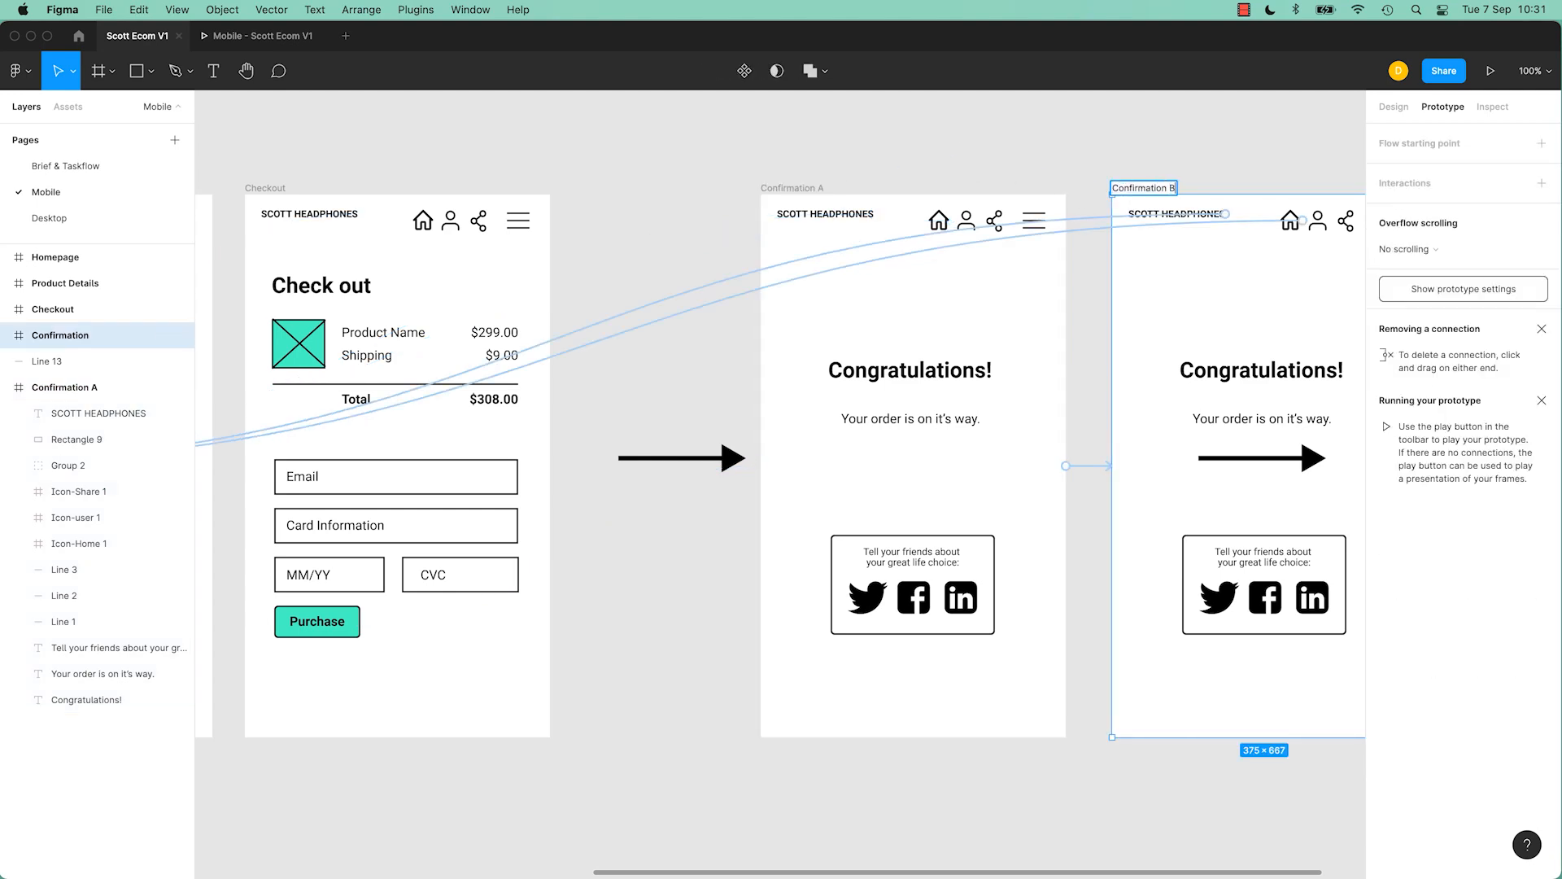
click(949, 172)
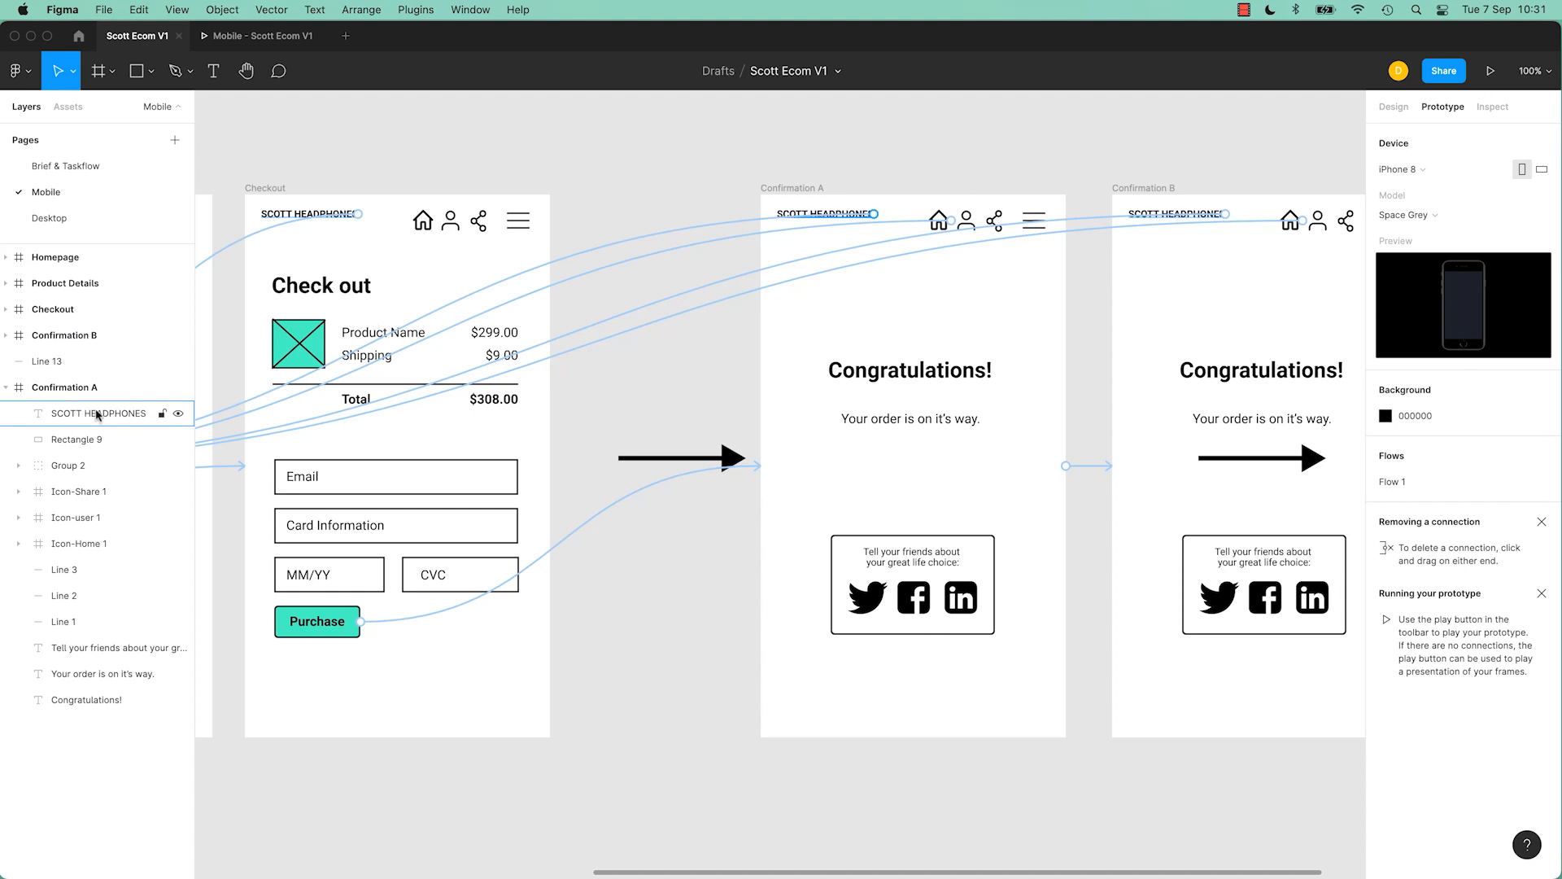
- Collapse the Confirmation A layers and reorder the frames so Confirmation A sits directly above Confirmation B
click(7, 388)
click(67, 337)
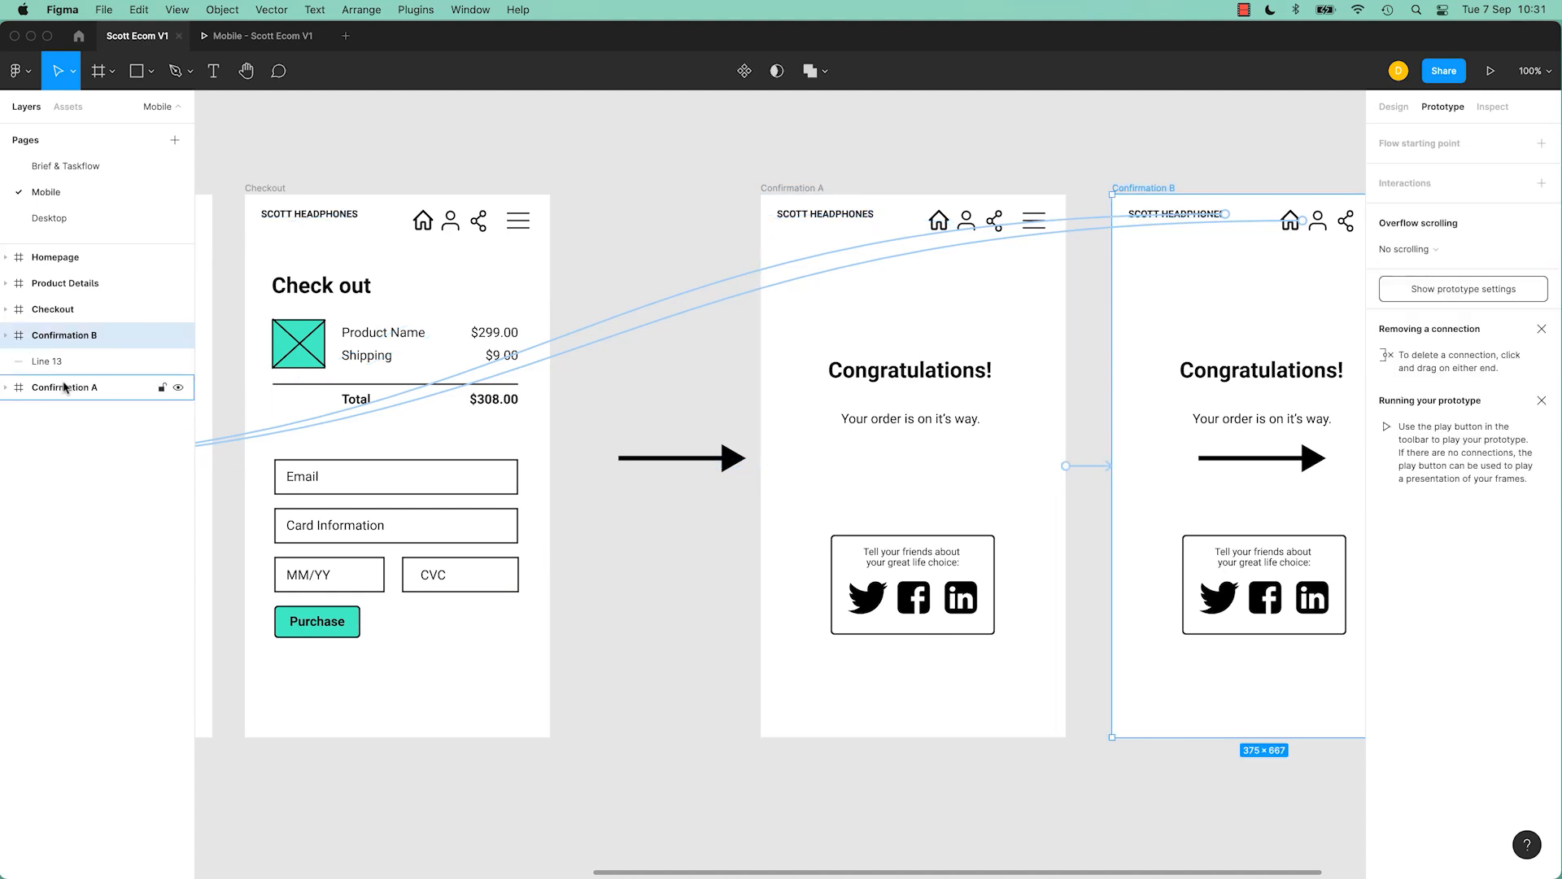
drag(63, 384, 65, 409)
click(78, 359)
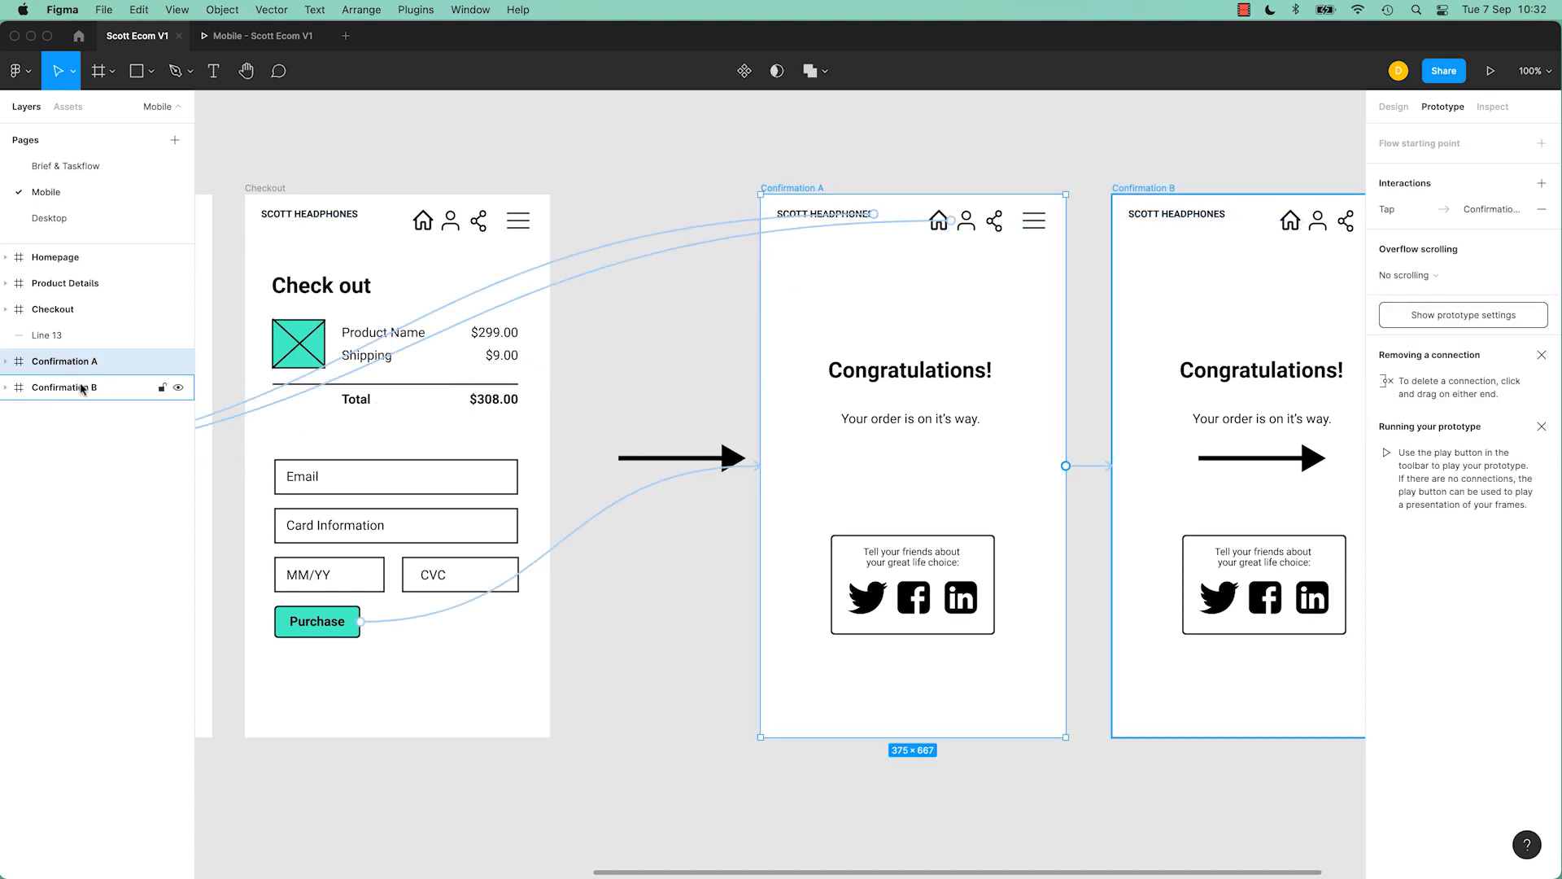
click(82, 388)
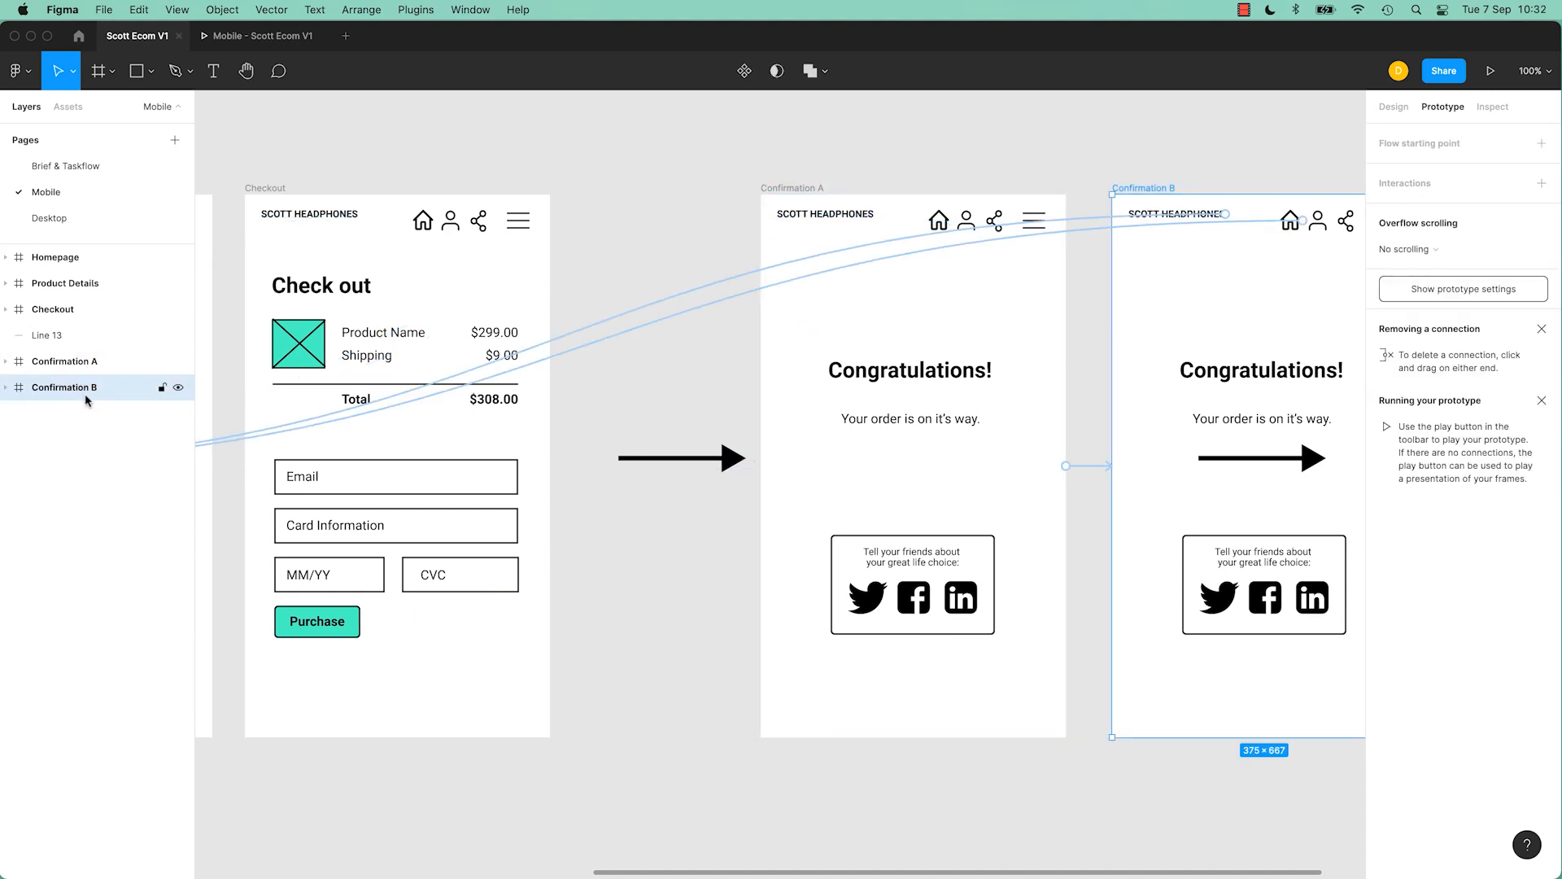
- Nest the loose Line 13 arrow layer inside the Confirmation A frame, just above Line 3
click(820, 190)
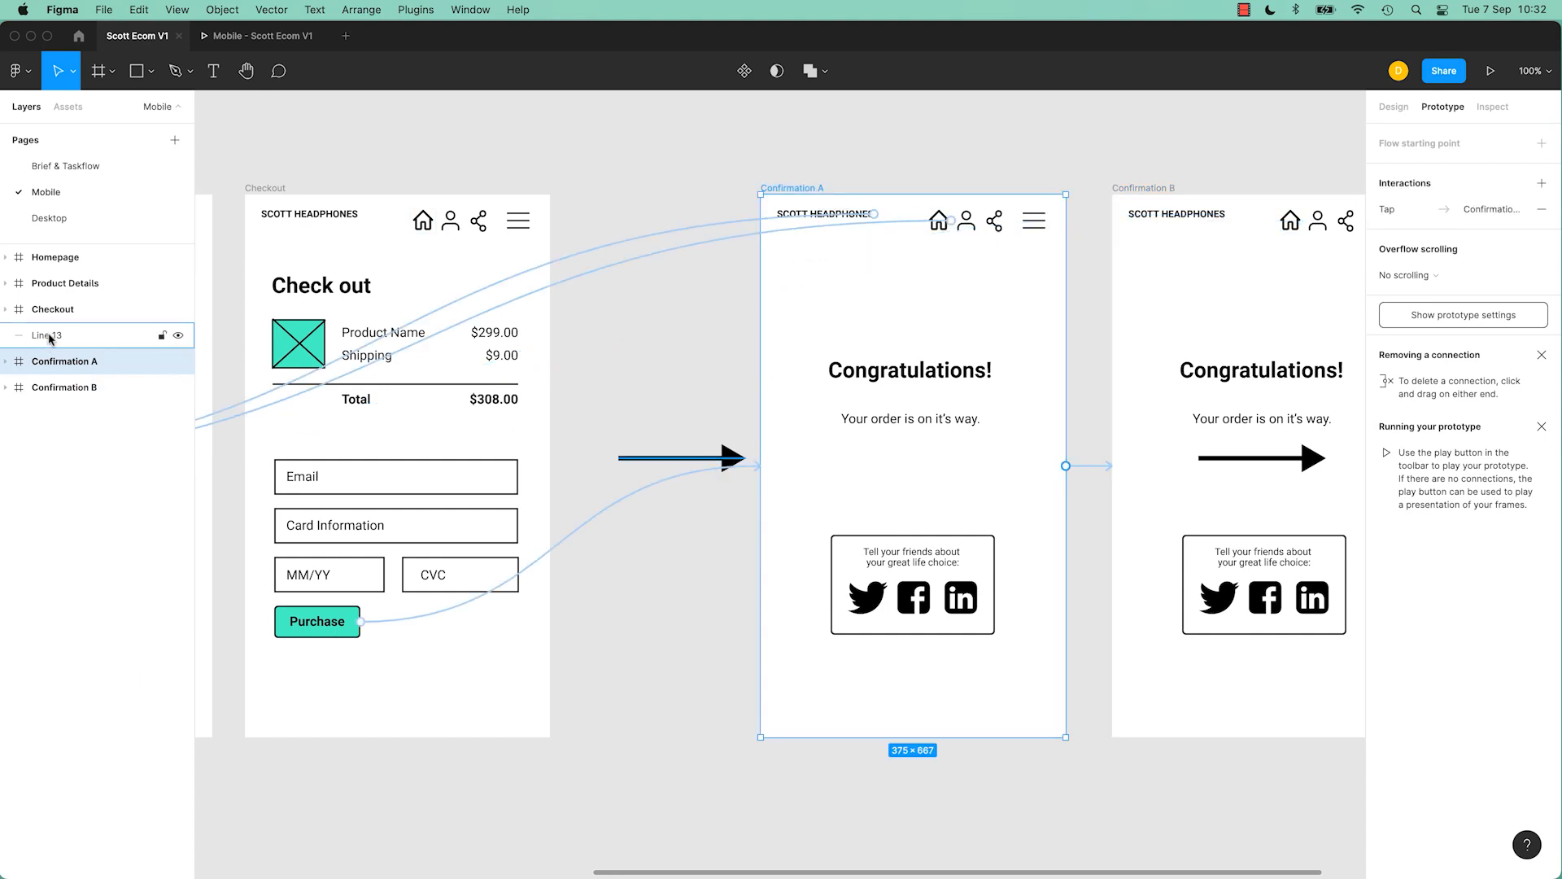
drag(57, 337, 65, 529)
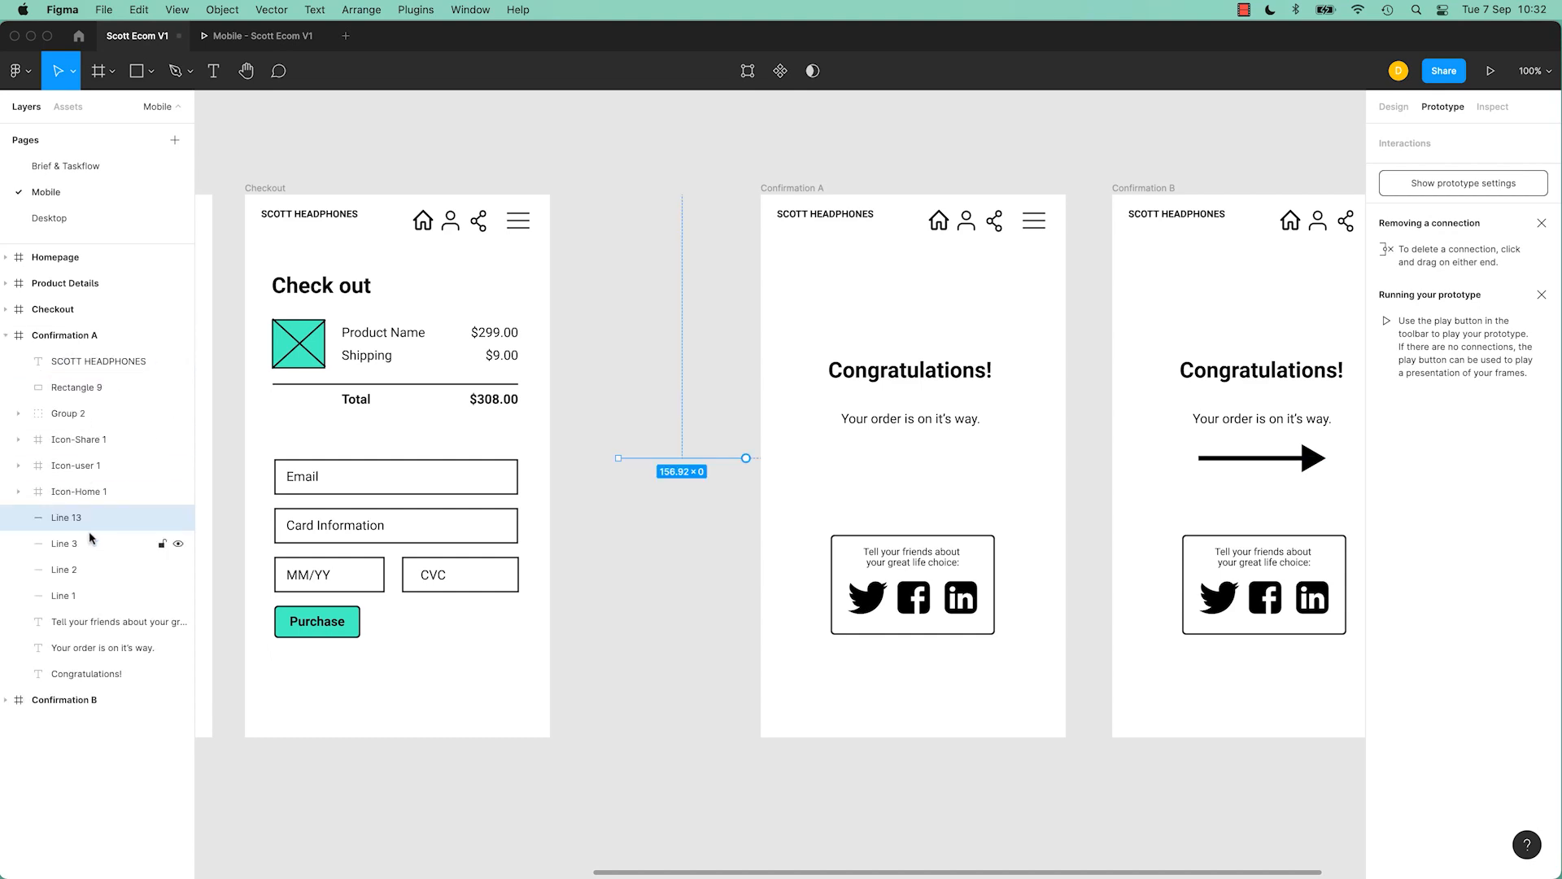
- Expand the Confirmation B layers and compare their order and names with the Confirmation A layers
click(68, 345)
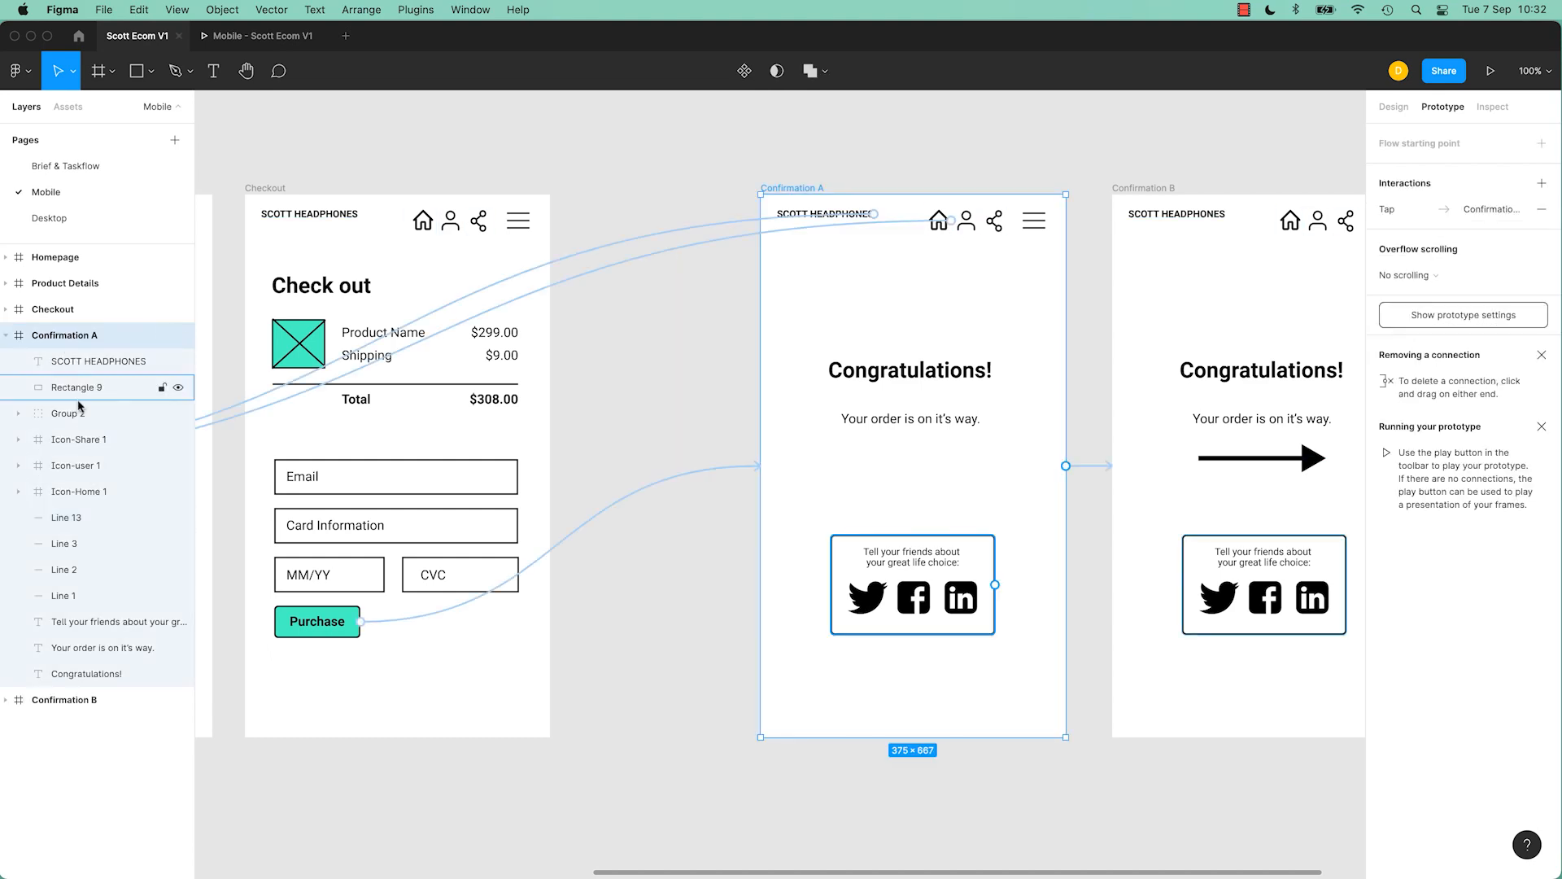
click(14, 710)
click(7, 702)
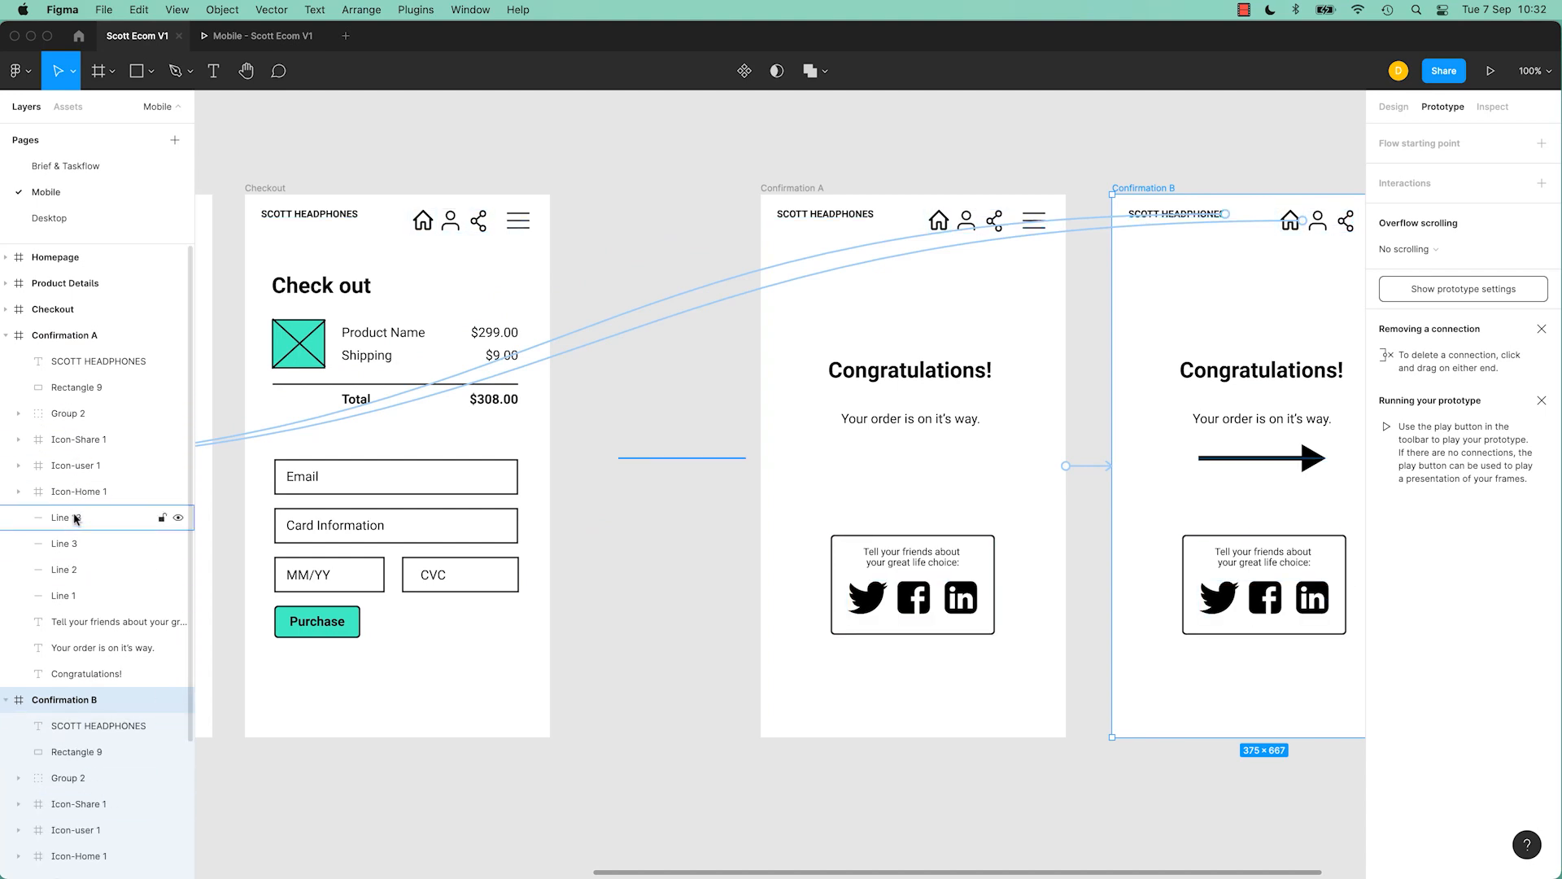
scroll(86, 541, down, 3)
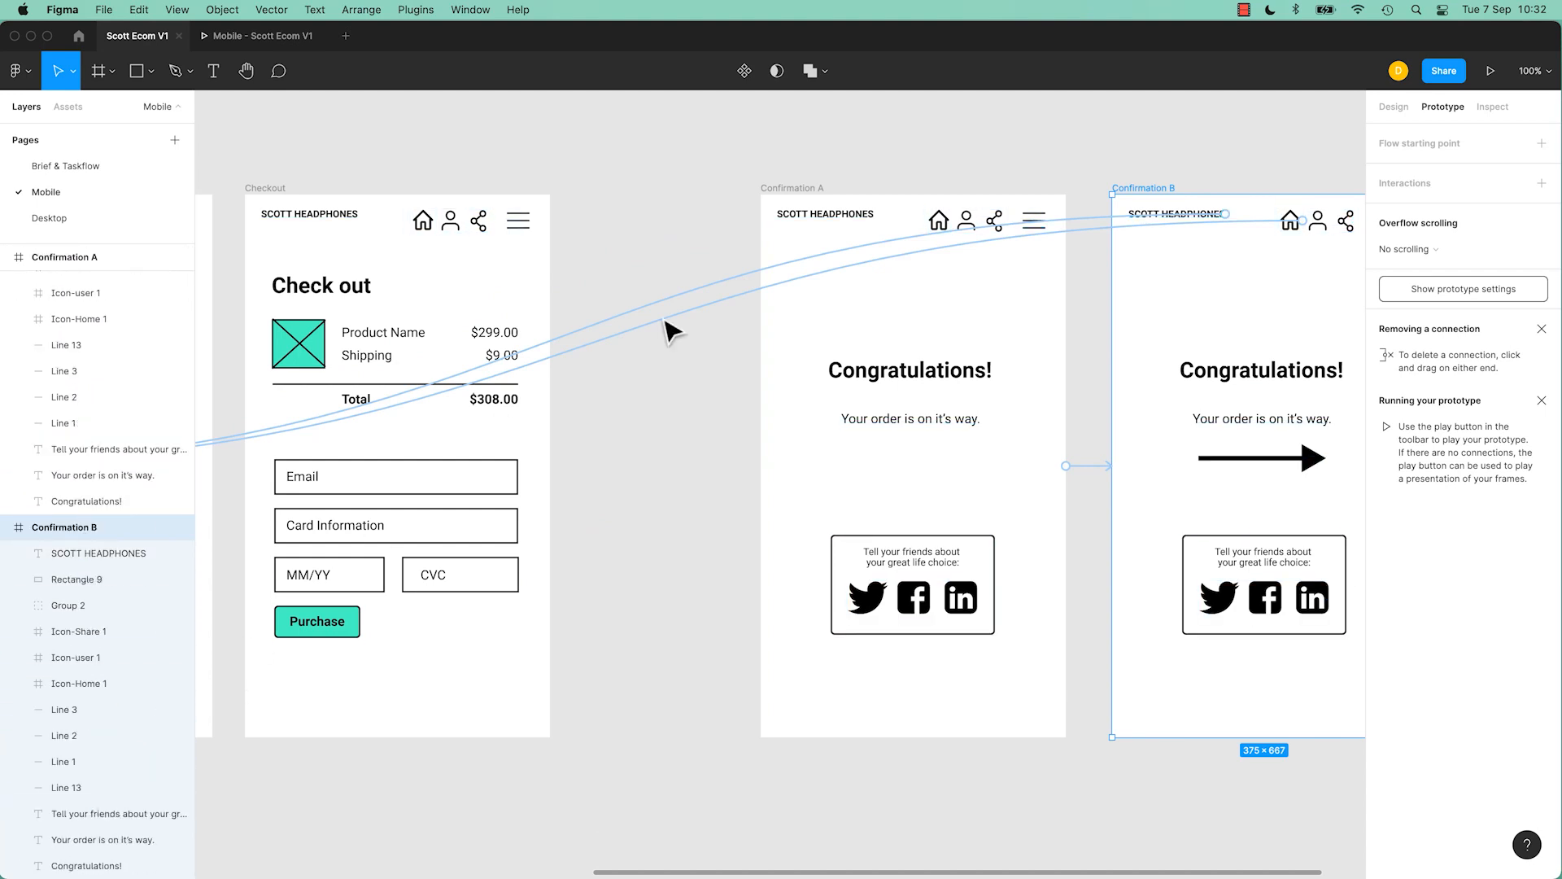
- Play the Checkout and Confirmation screens in the mobile prototype preview to check the arrow animation, and return to the design file
click(269, 37)
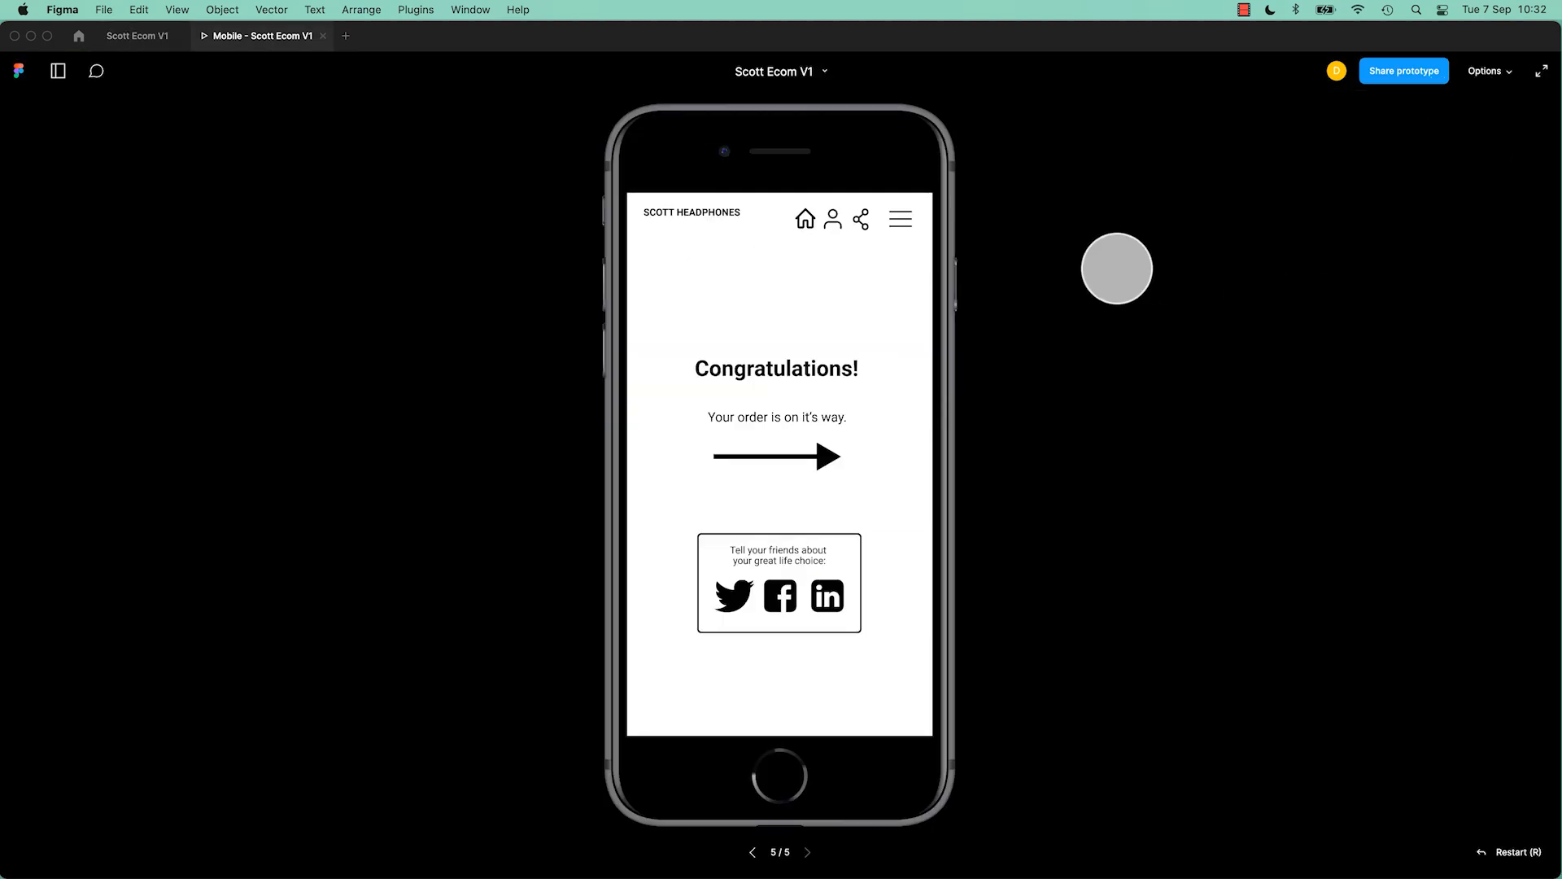
key(Left)
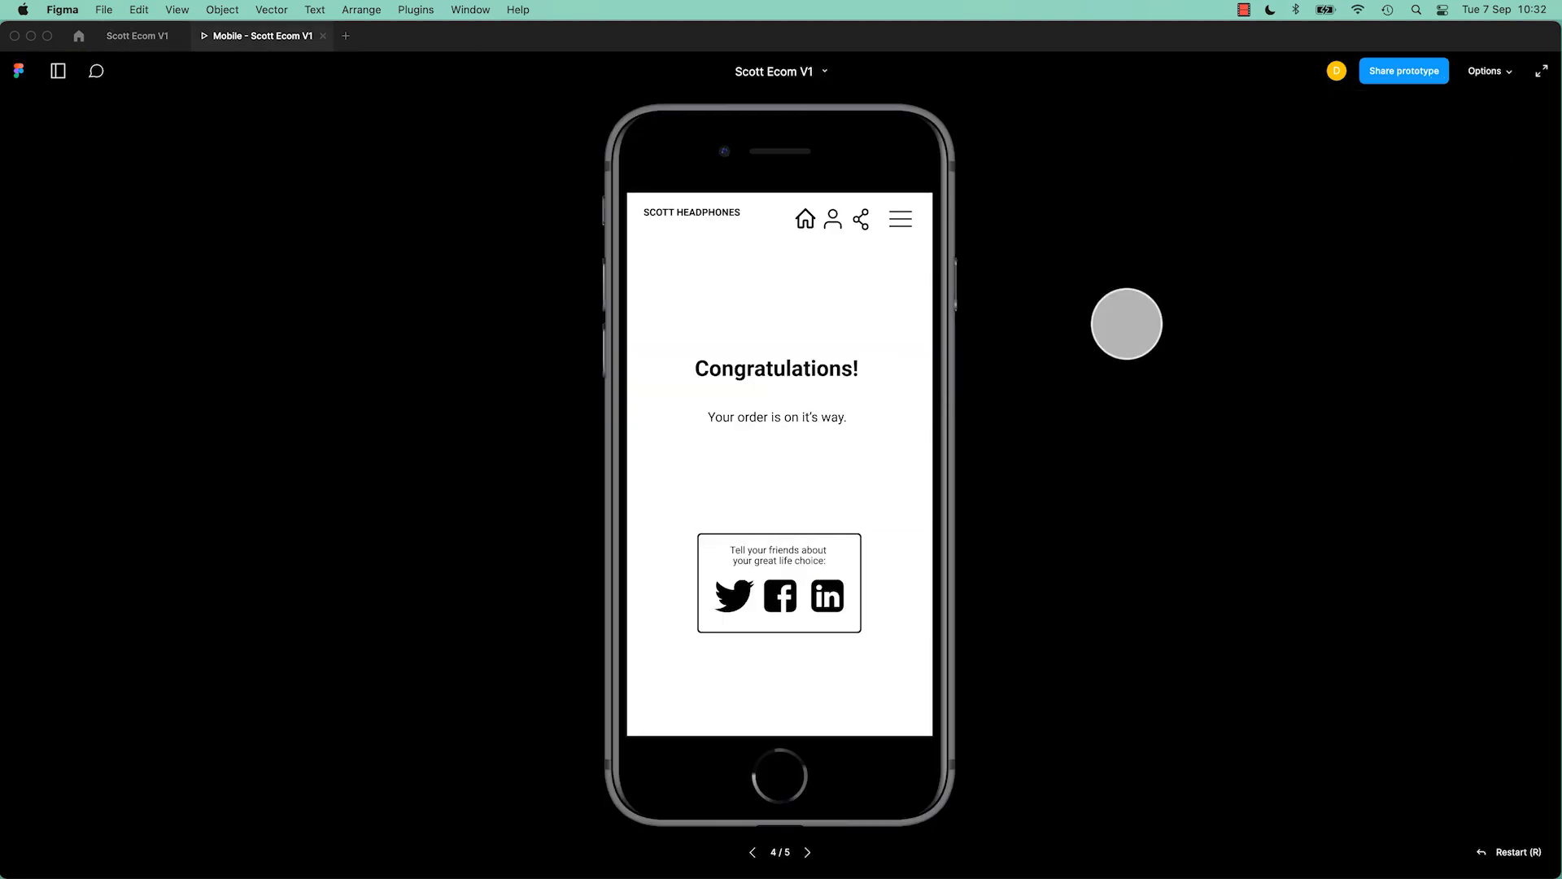
click(753, 853)
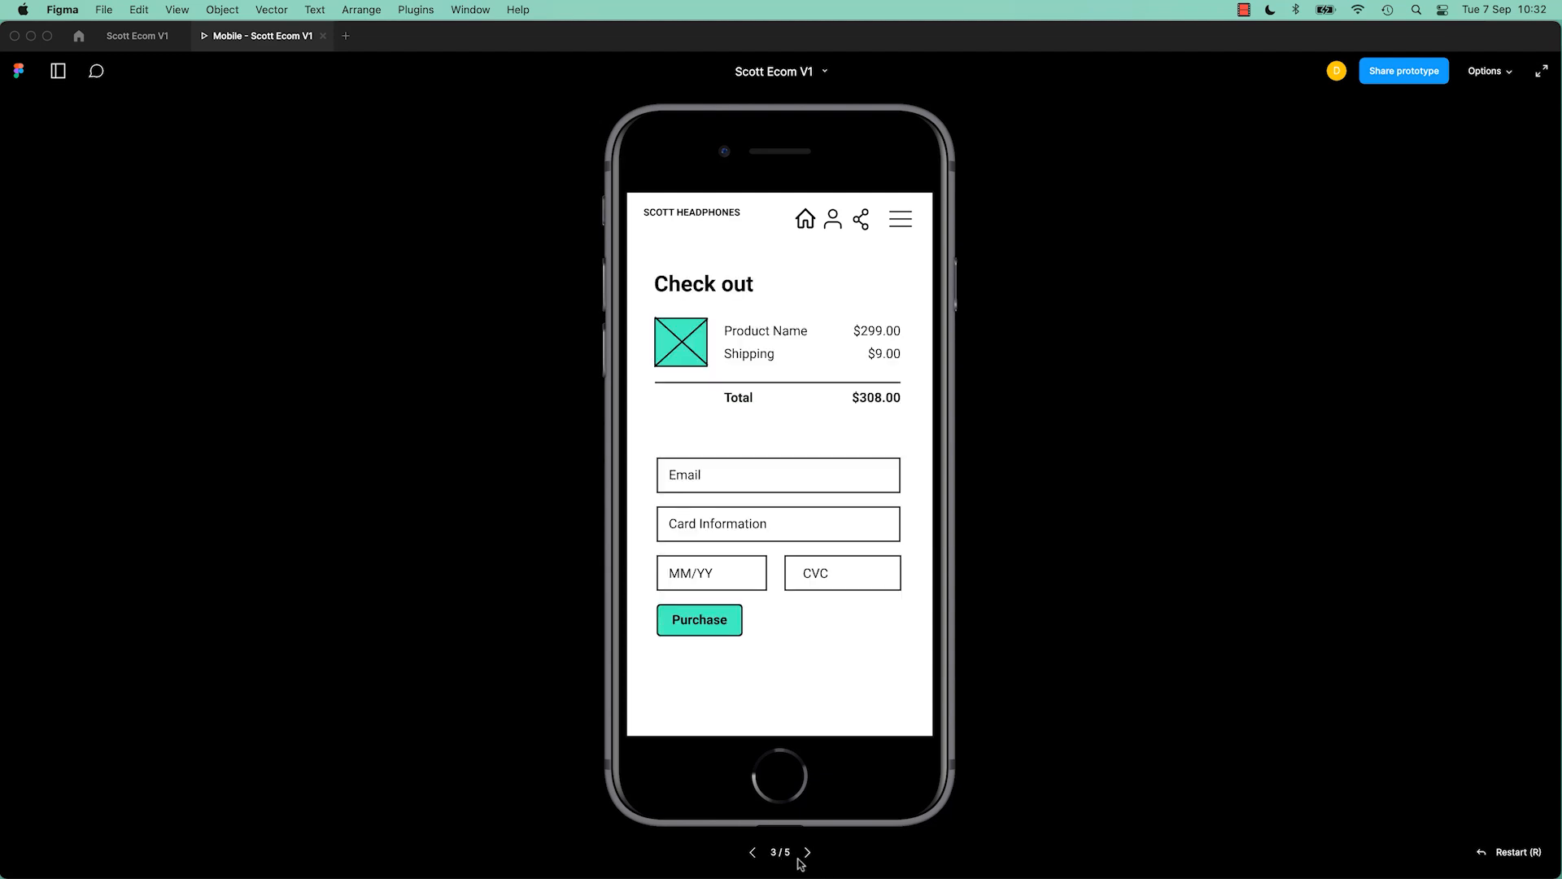
click(807, 852)
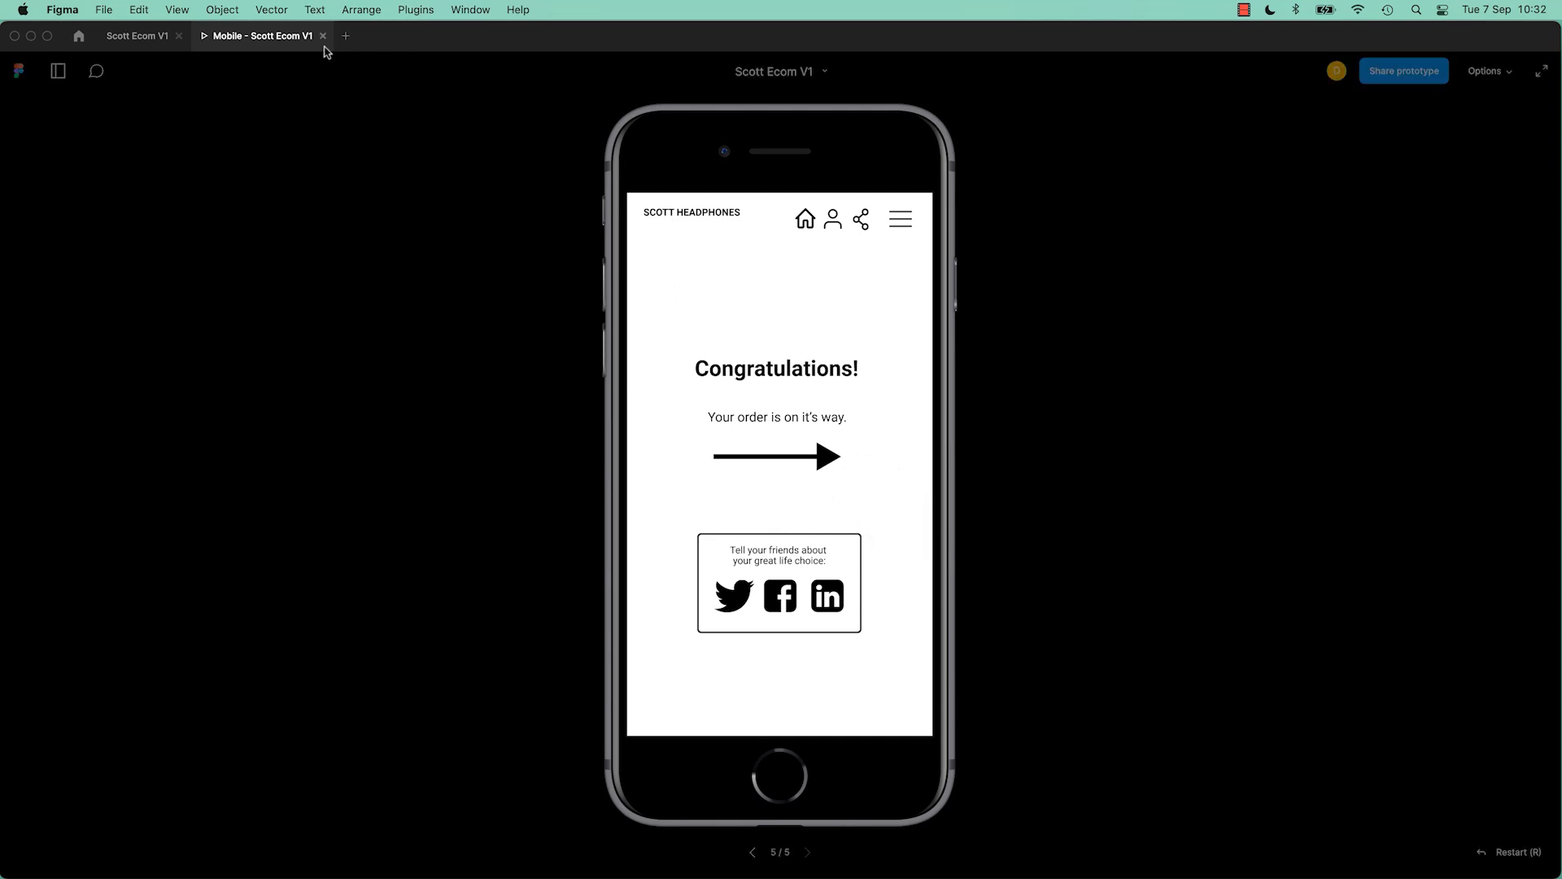
click(132, 38)
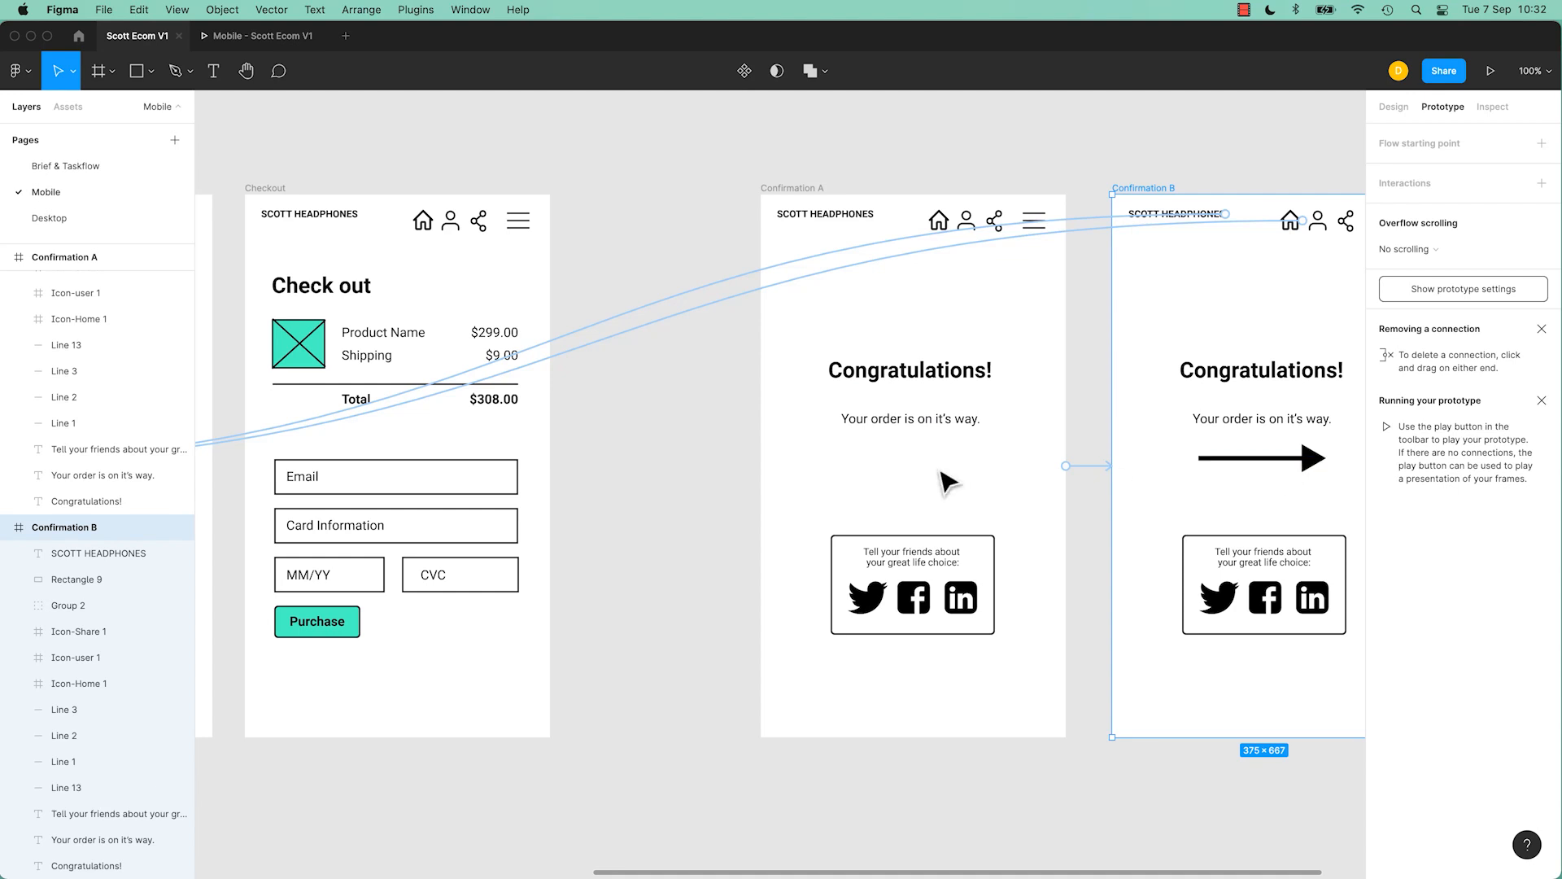
- Turn off Clip content for the Confirmation A frame so the arrow outside it shows
click(692, 453)
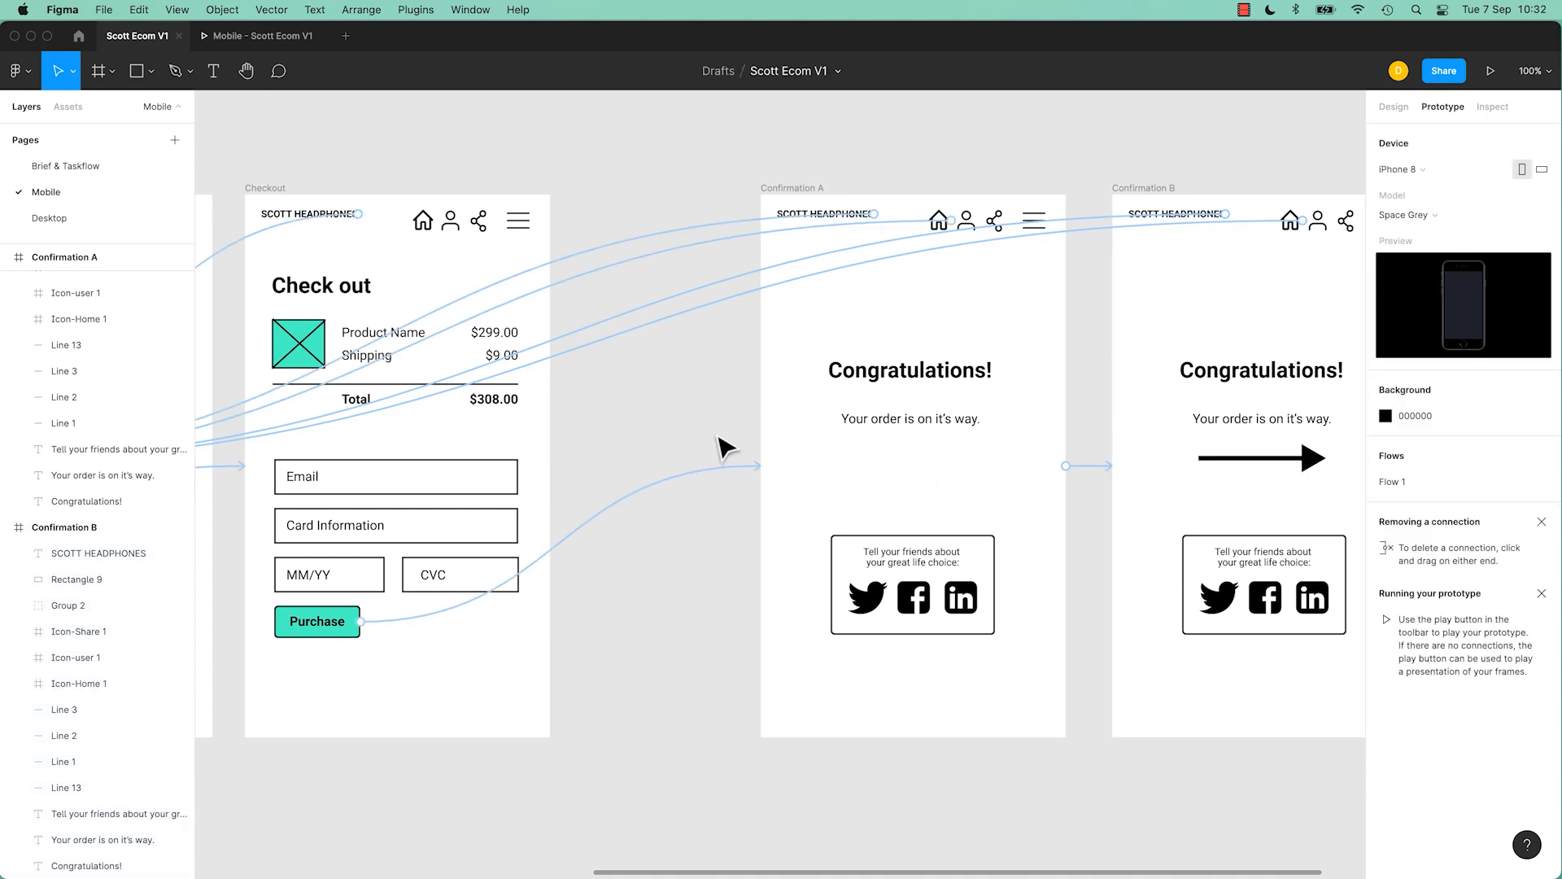
click(796, 193)
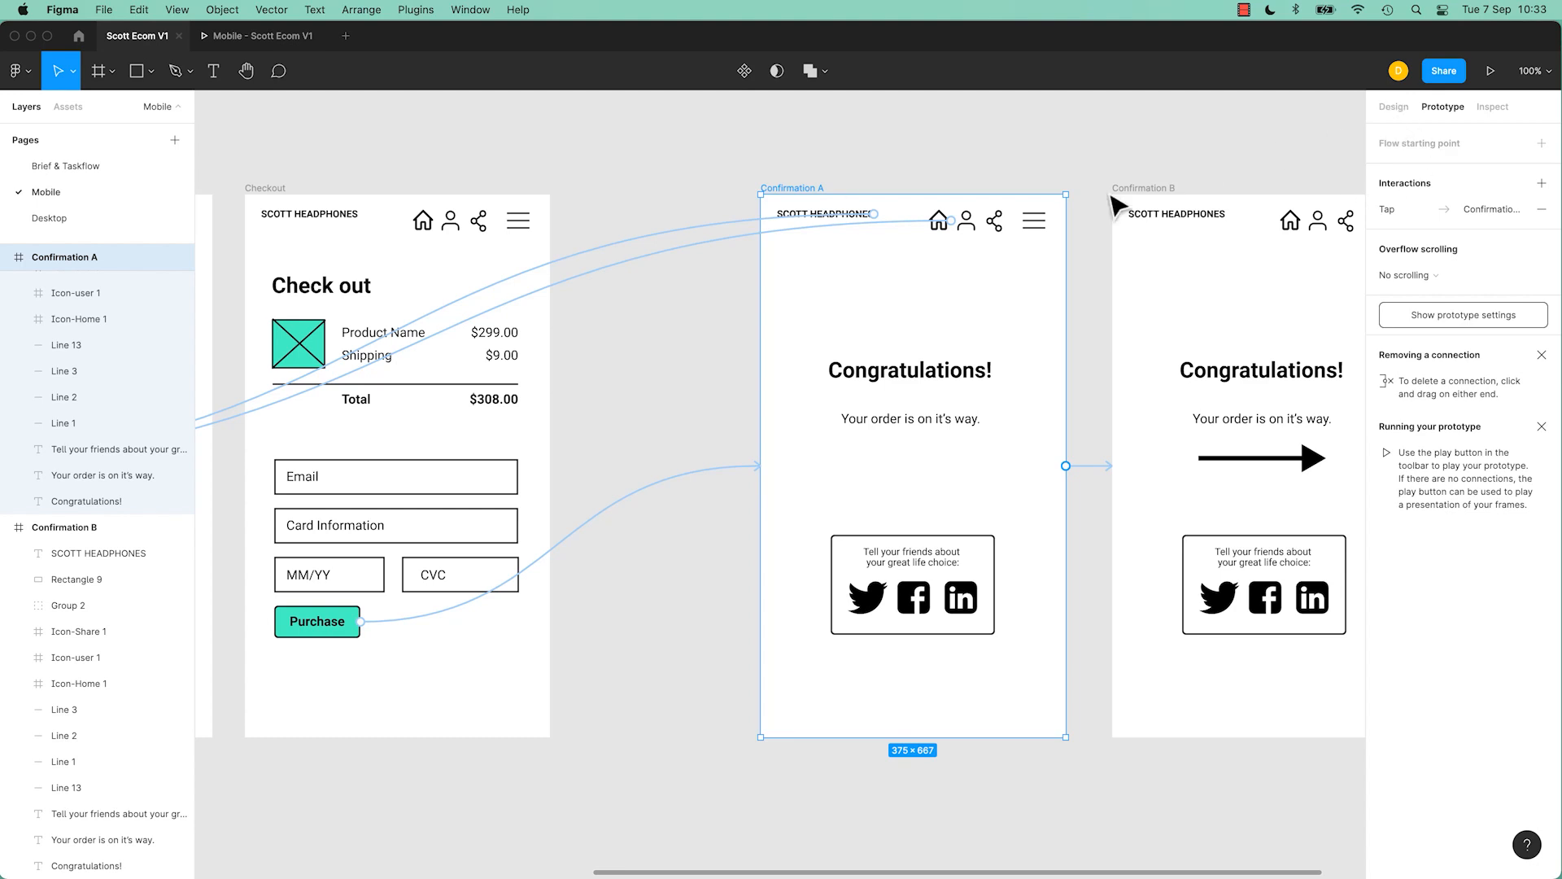
click(1395, 107)
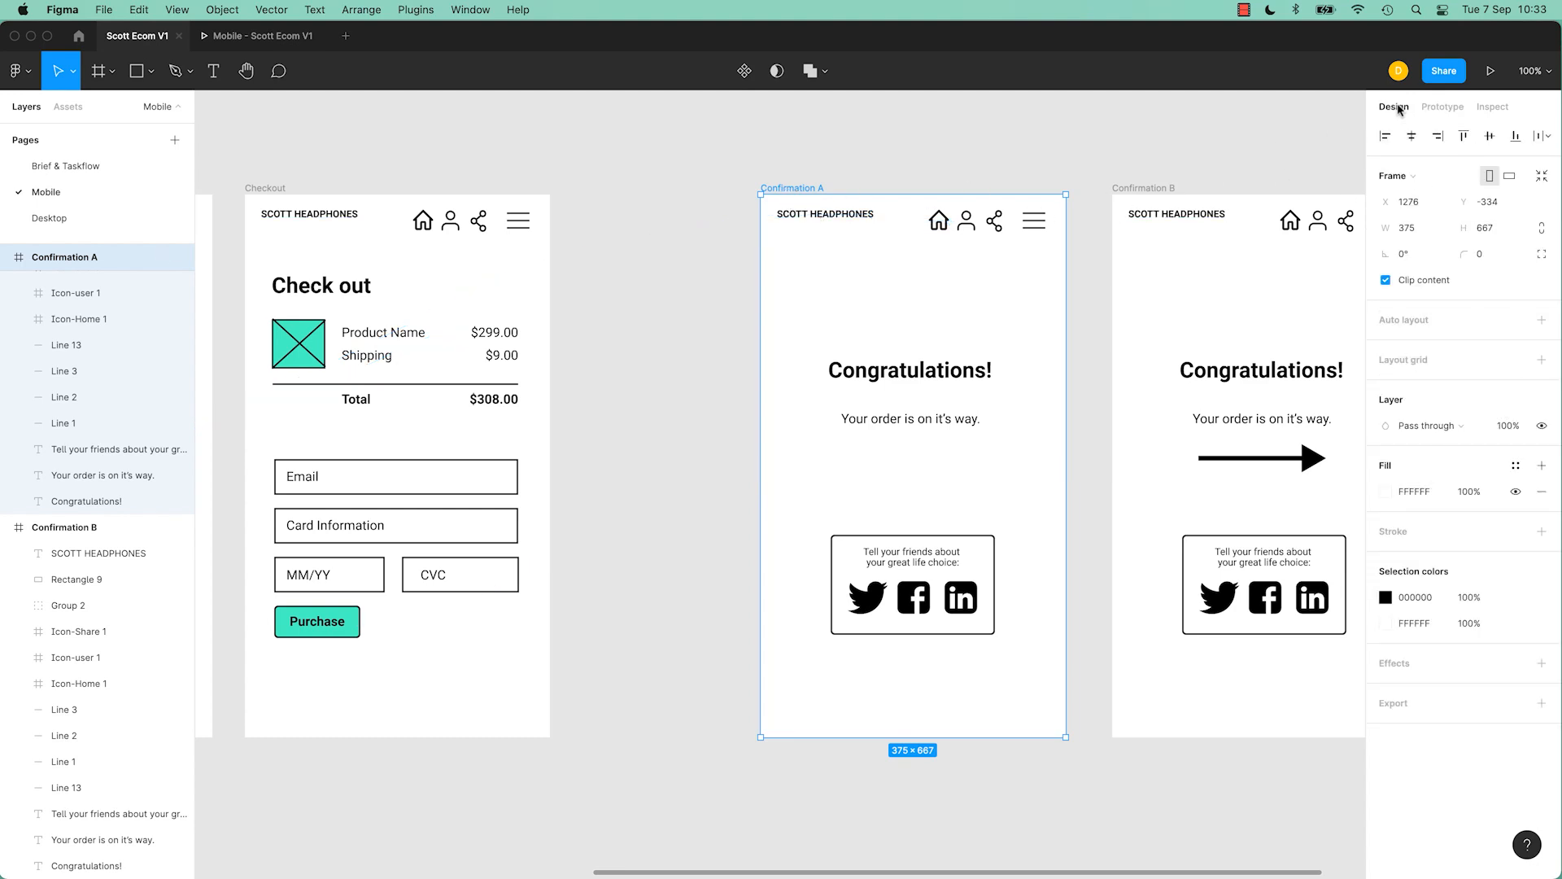
click(1444, 281)
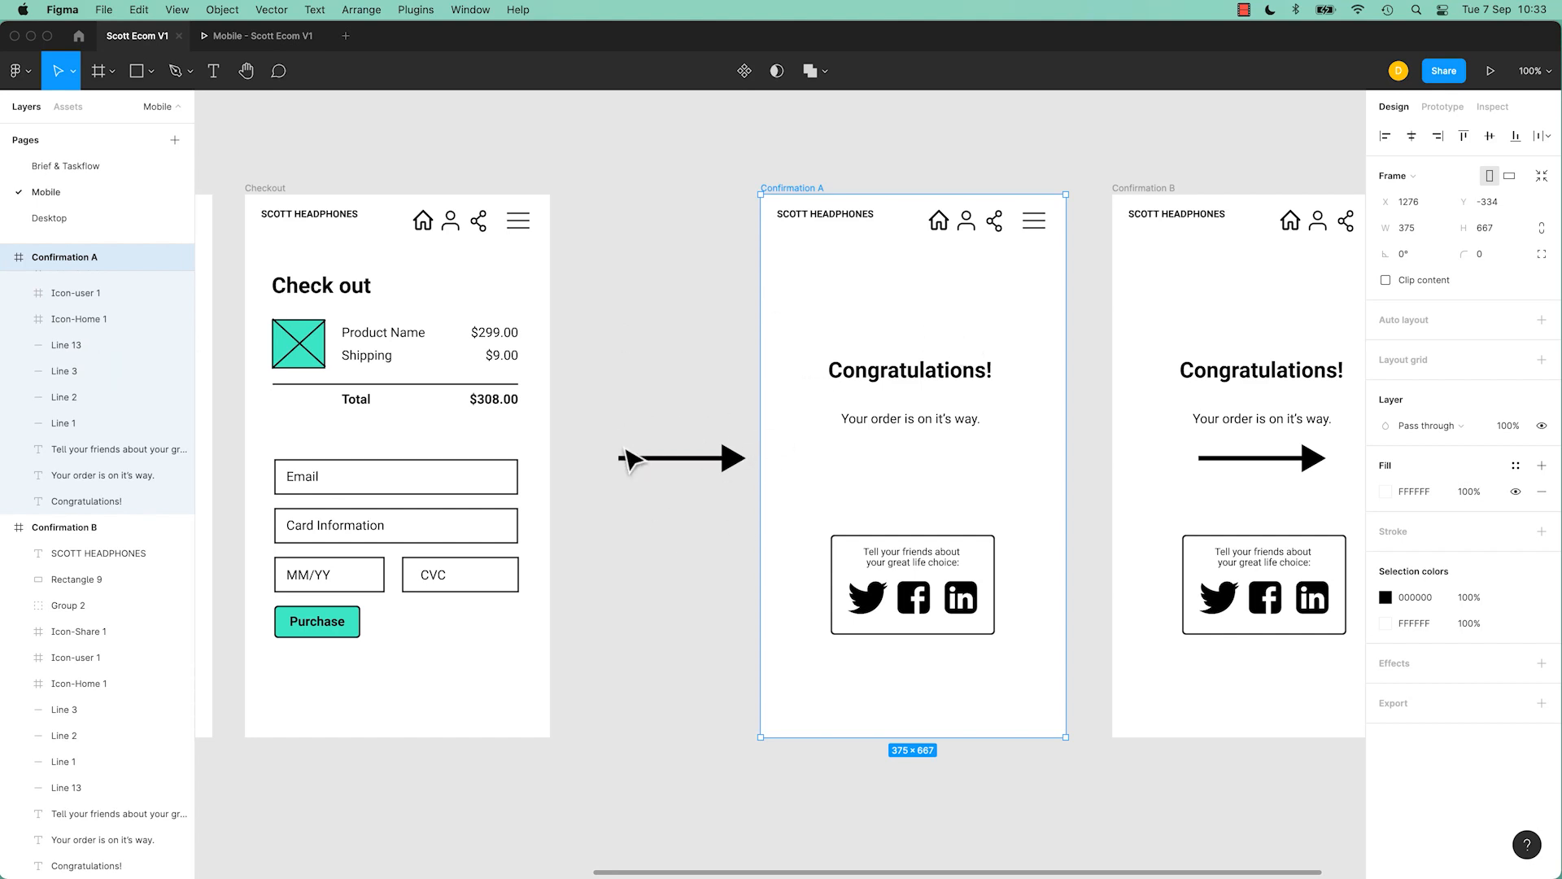
click(1435, 286)
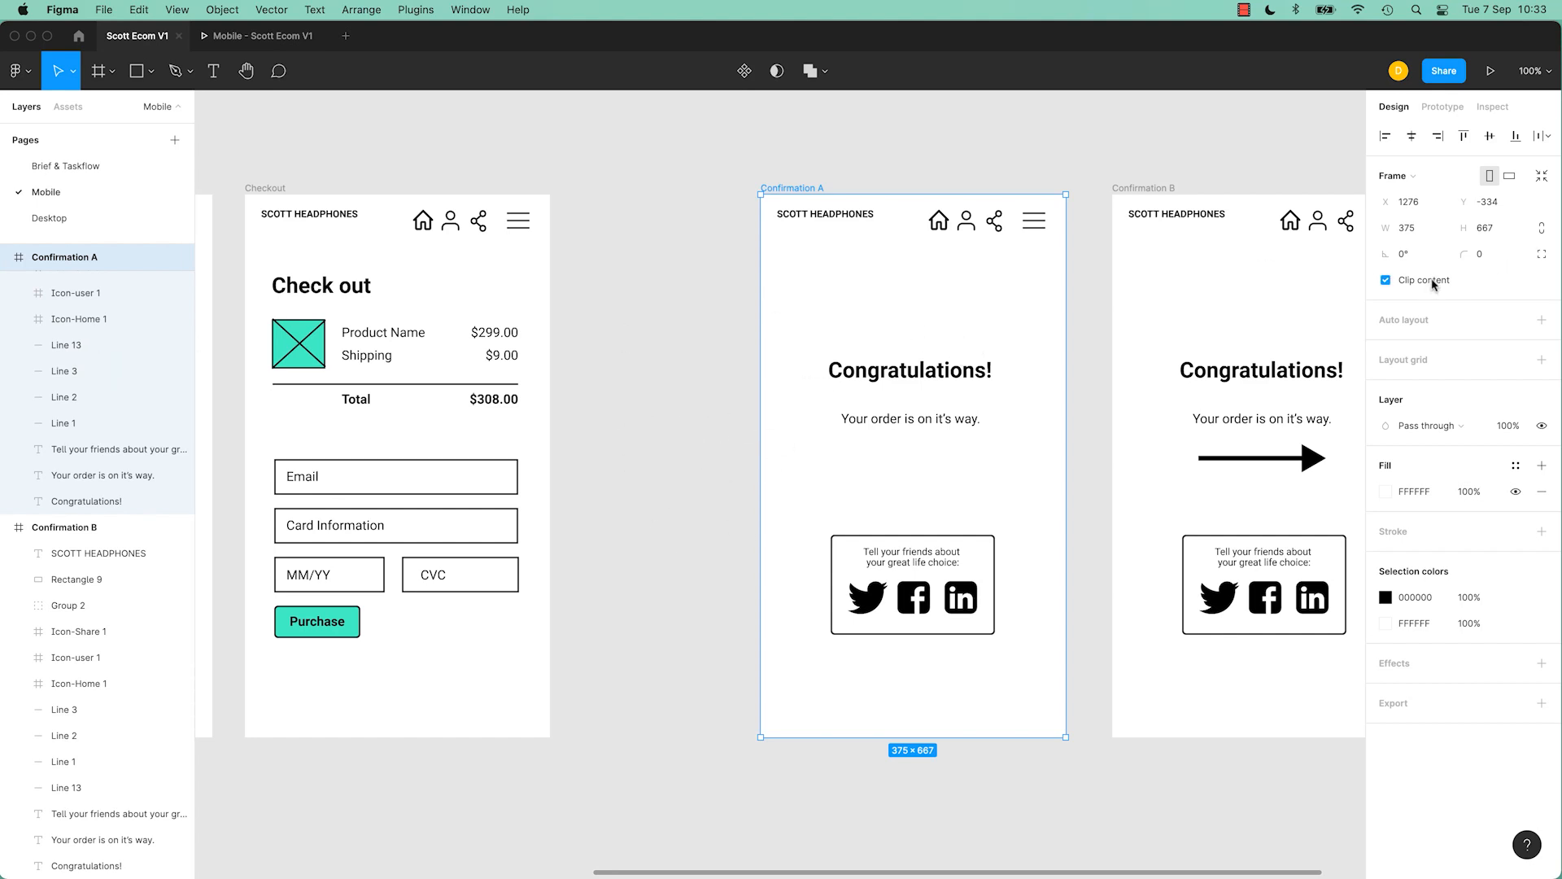
click(1435, 284)
- Move the arrow so it straddles Confirmation A's left edge, at about X -41 and Y 324
click(700, 462)
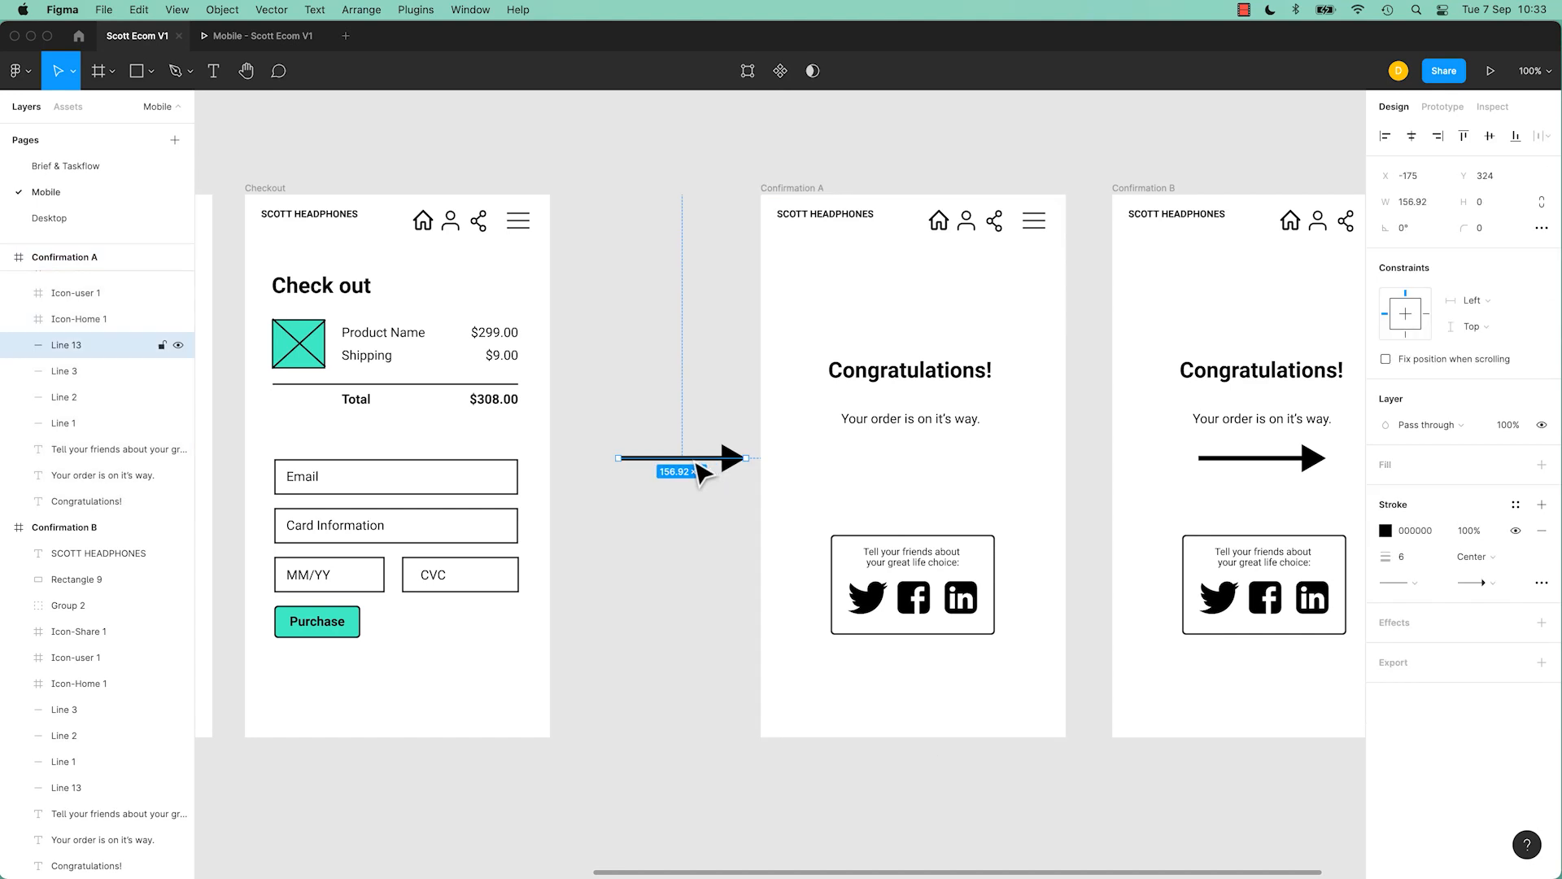
drag(698, 465, 792, 465)
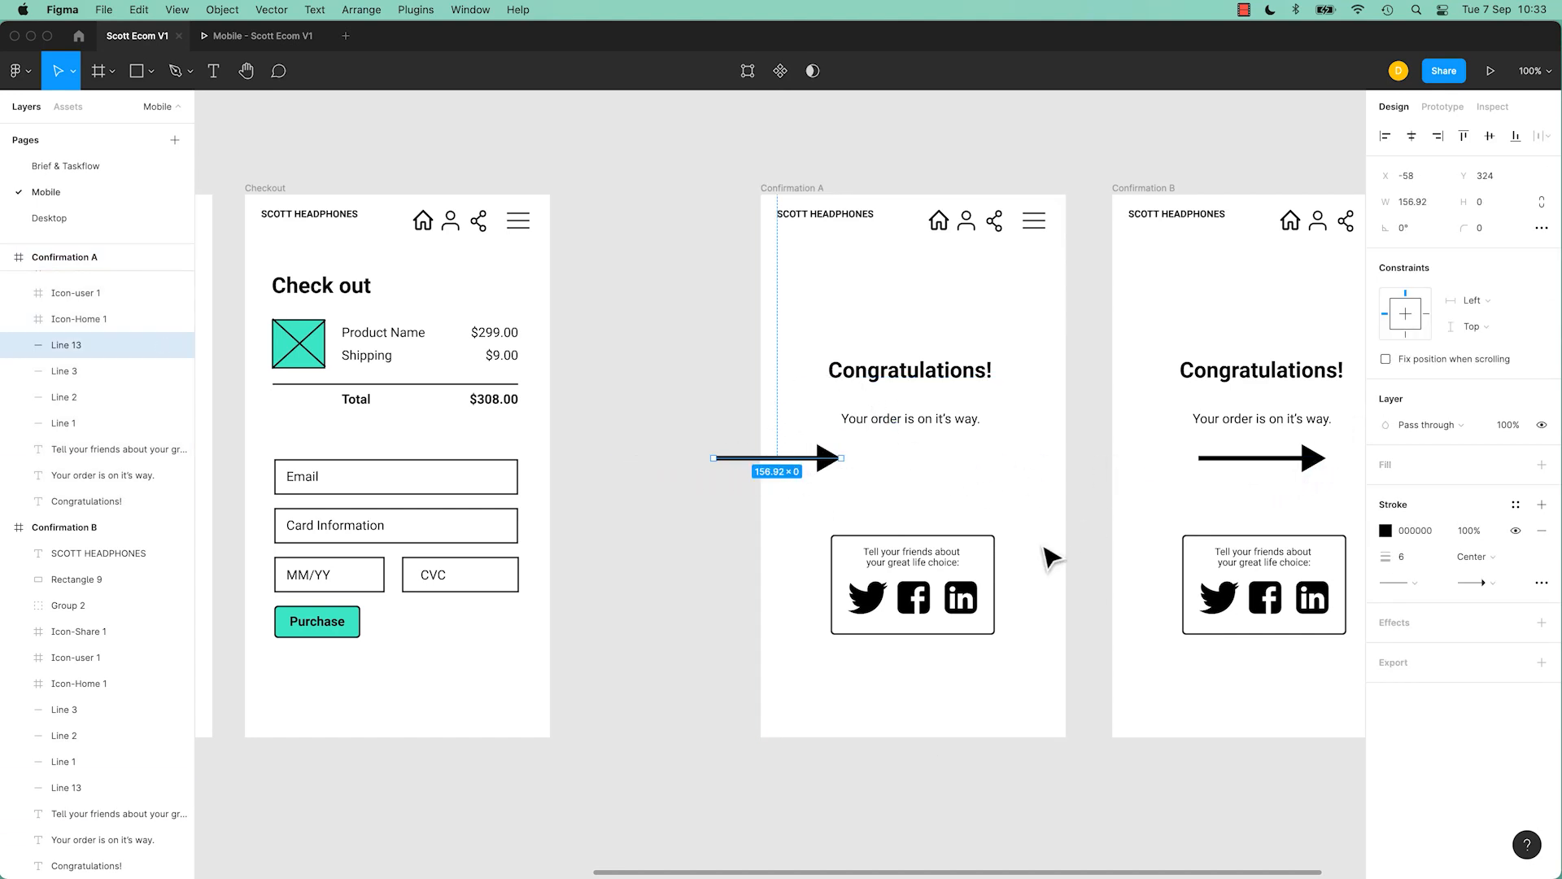
drag(806, 458, 820, 460)
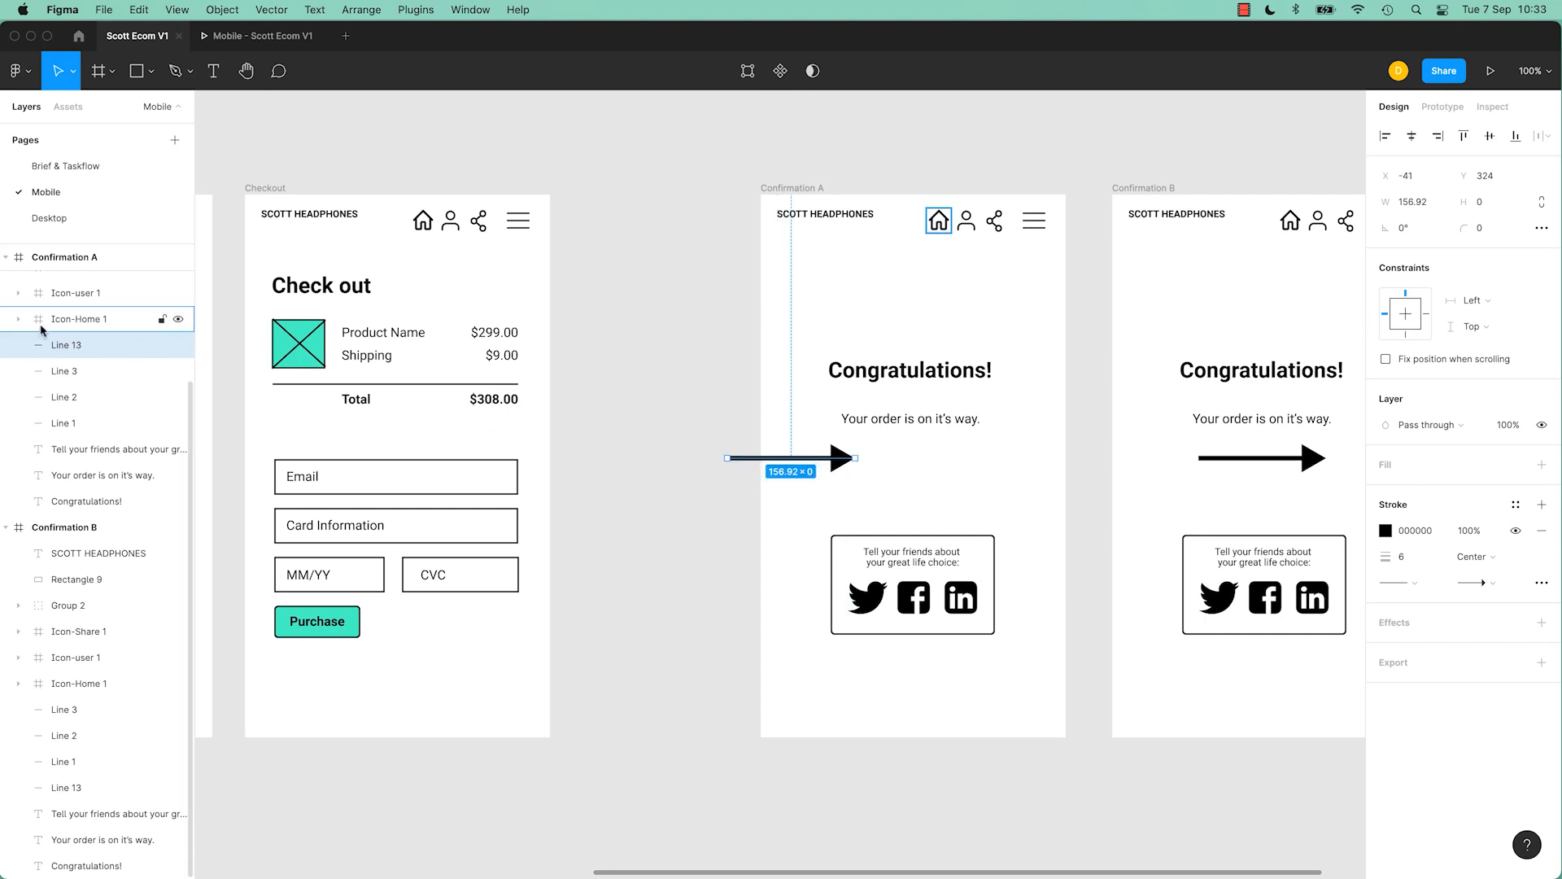
- Set the Confirmation A arrow's layer opacity to 10% and check it in the prototype preview
scroll(66, 362, up, 3)
scroll(67, 363, up, 4)
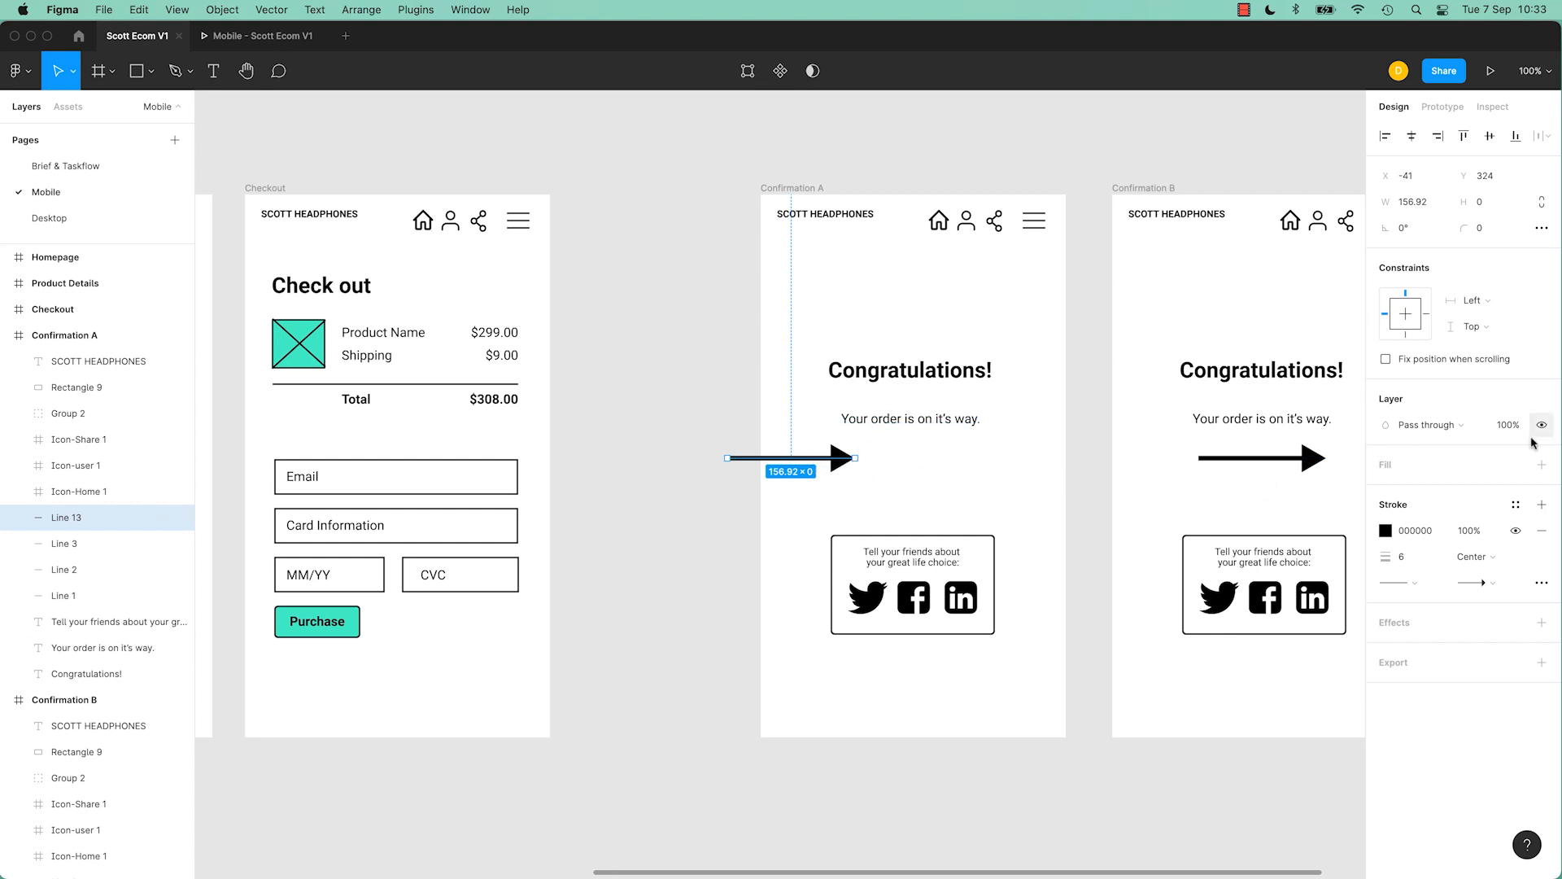
click(1507, 427)
key(Tab)
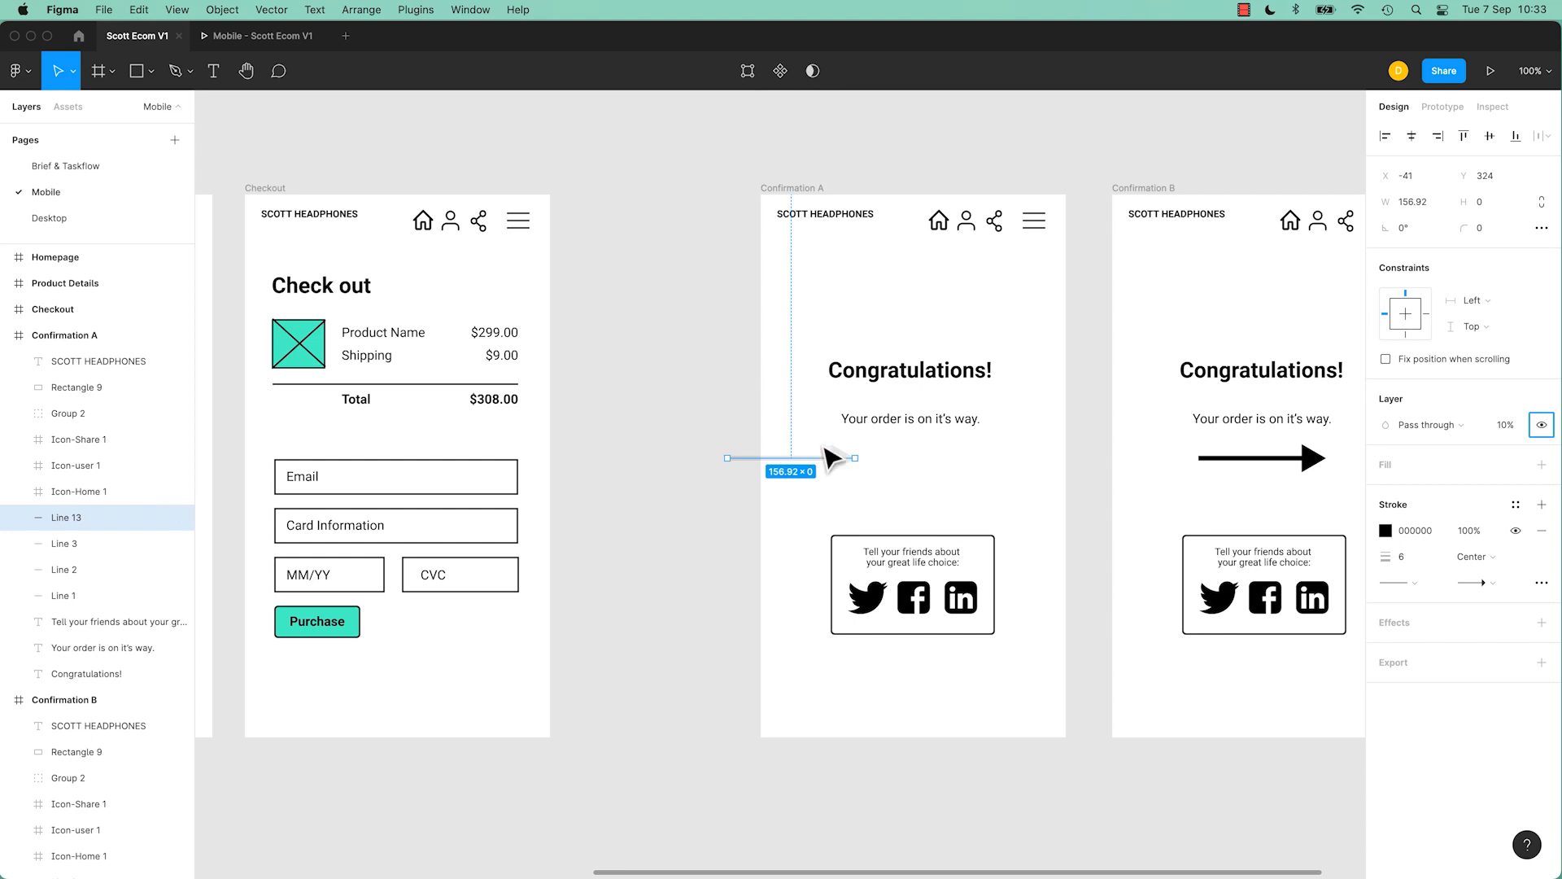
click(267, 42)
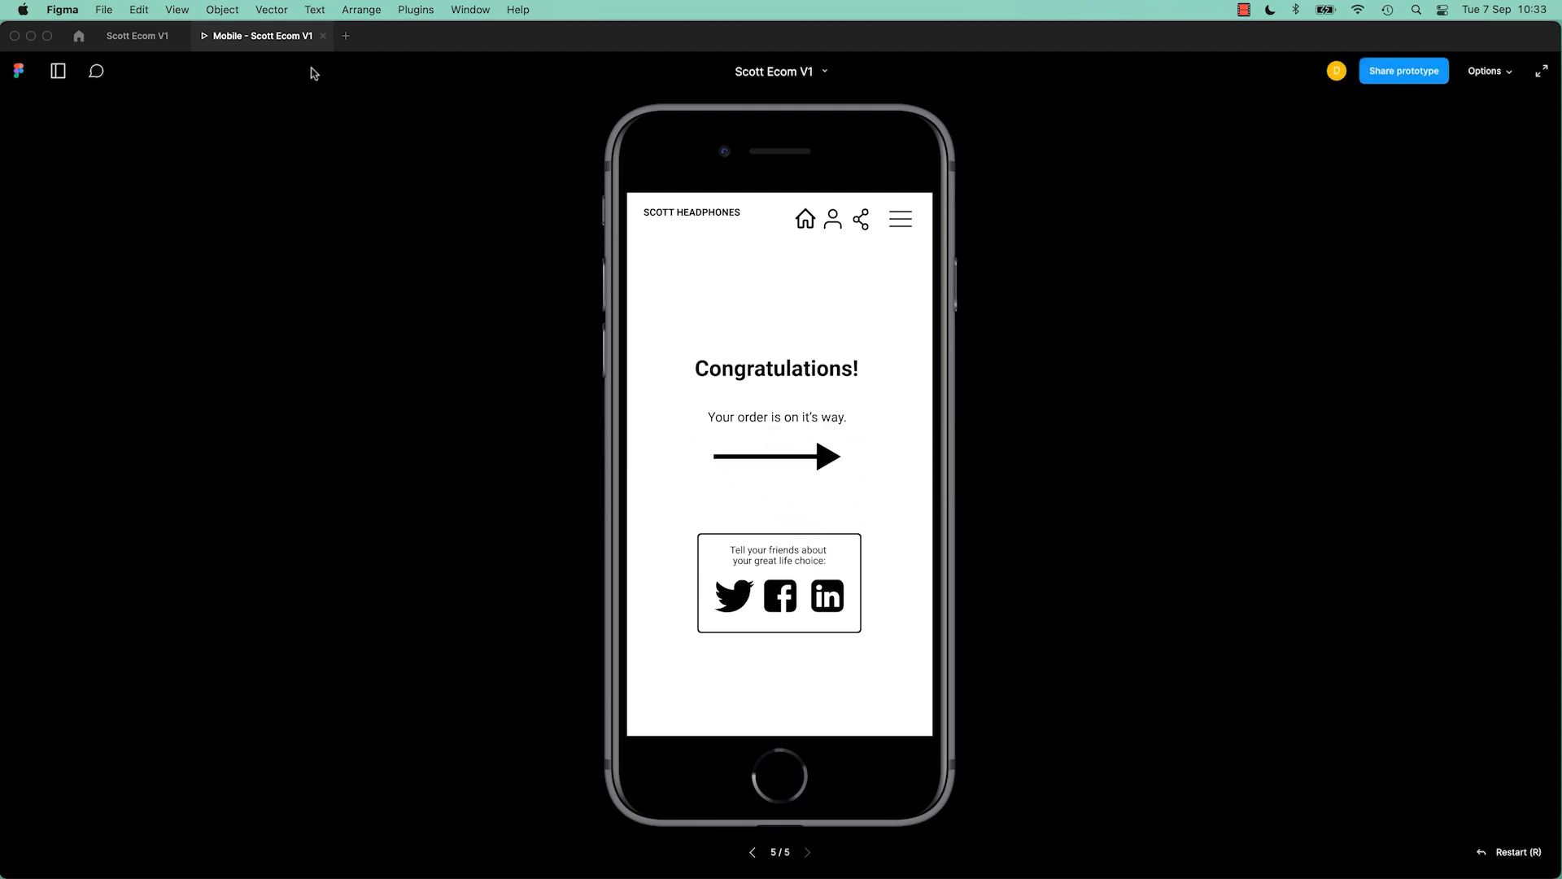
click(138, 36)
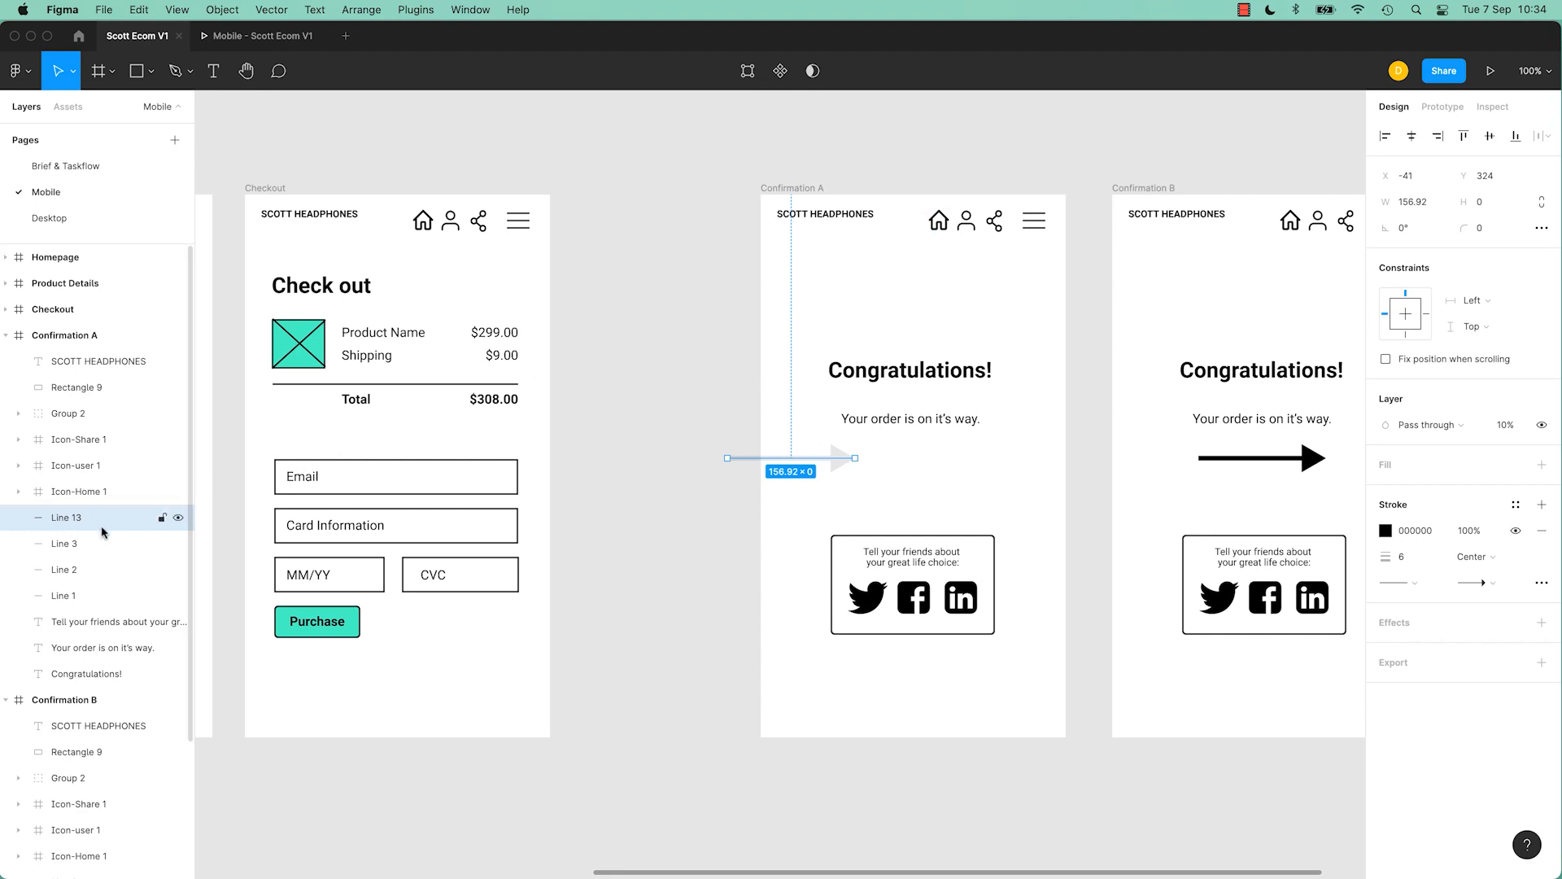
- Rename the Line 13 layer in Confirmation A to Arrow and check the transition in the prototype preview
scroll(81, 521, down, 3)
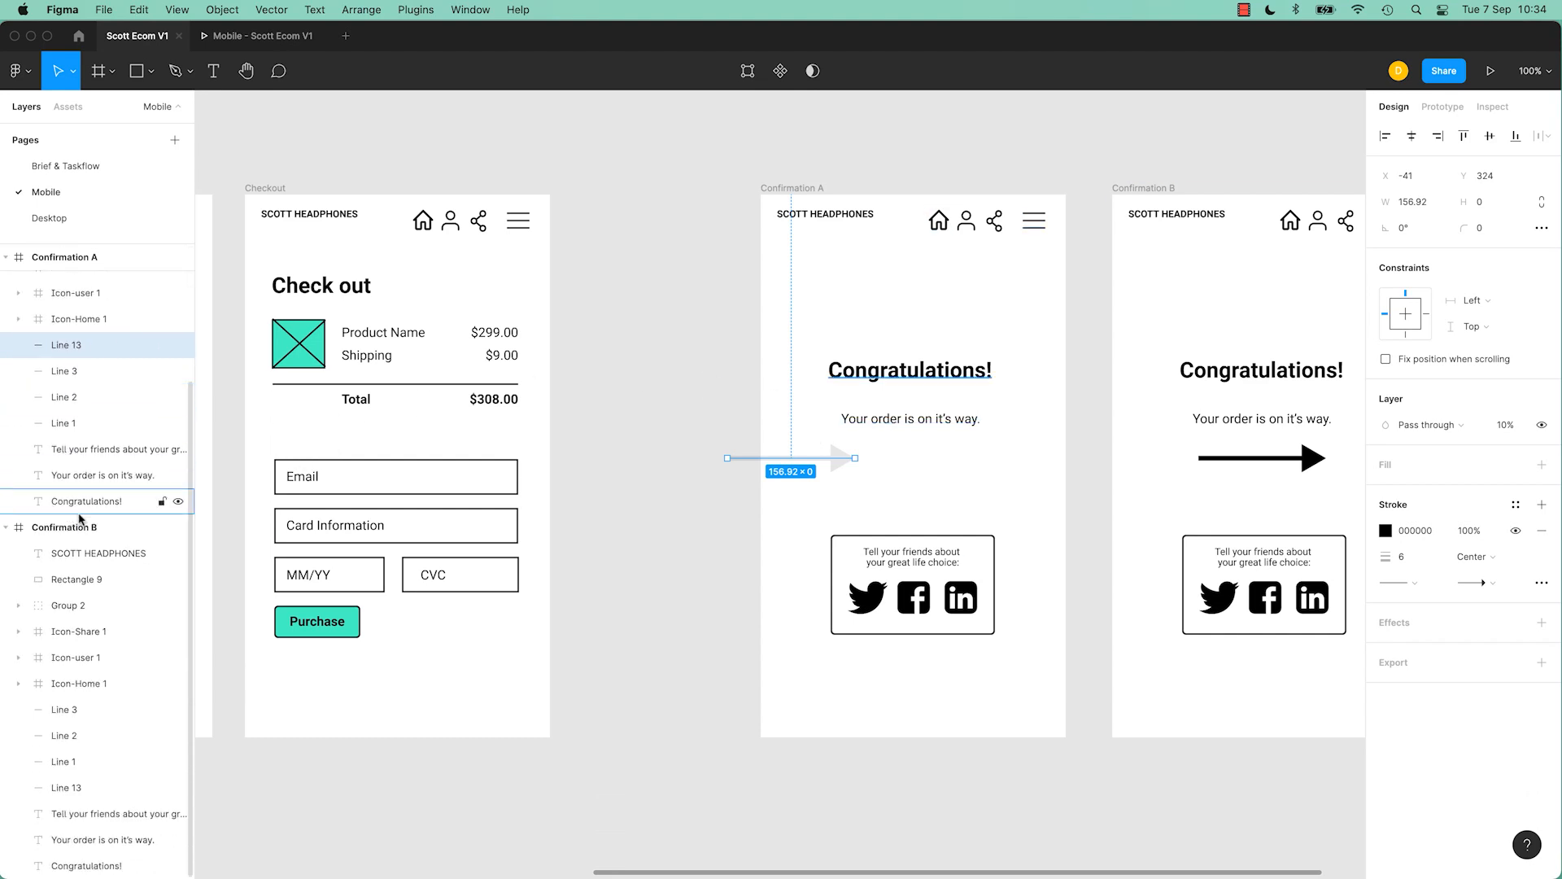
double_click(68, 346)
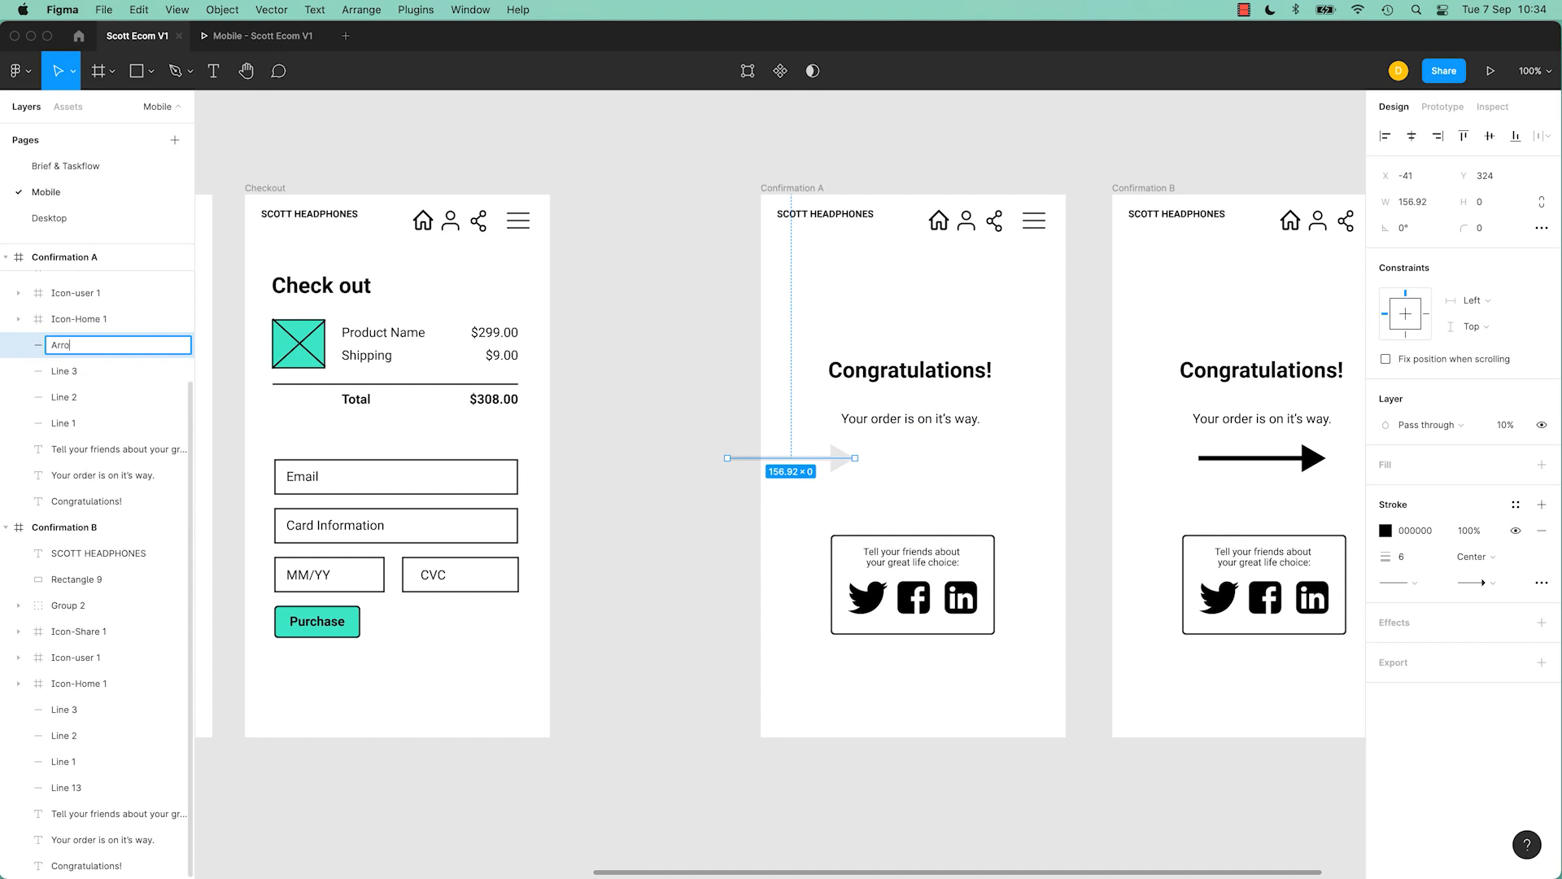
click(675, 336)
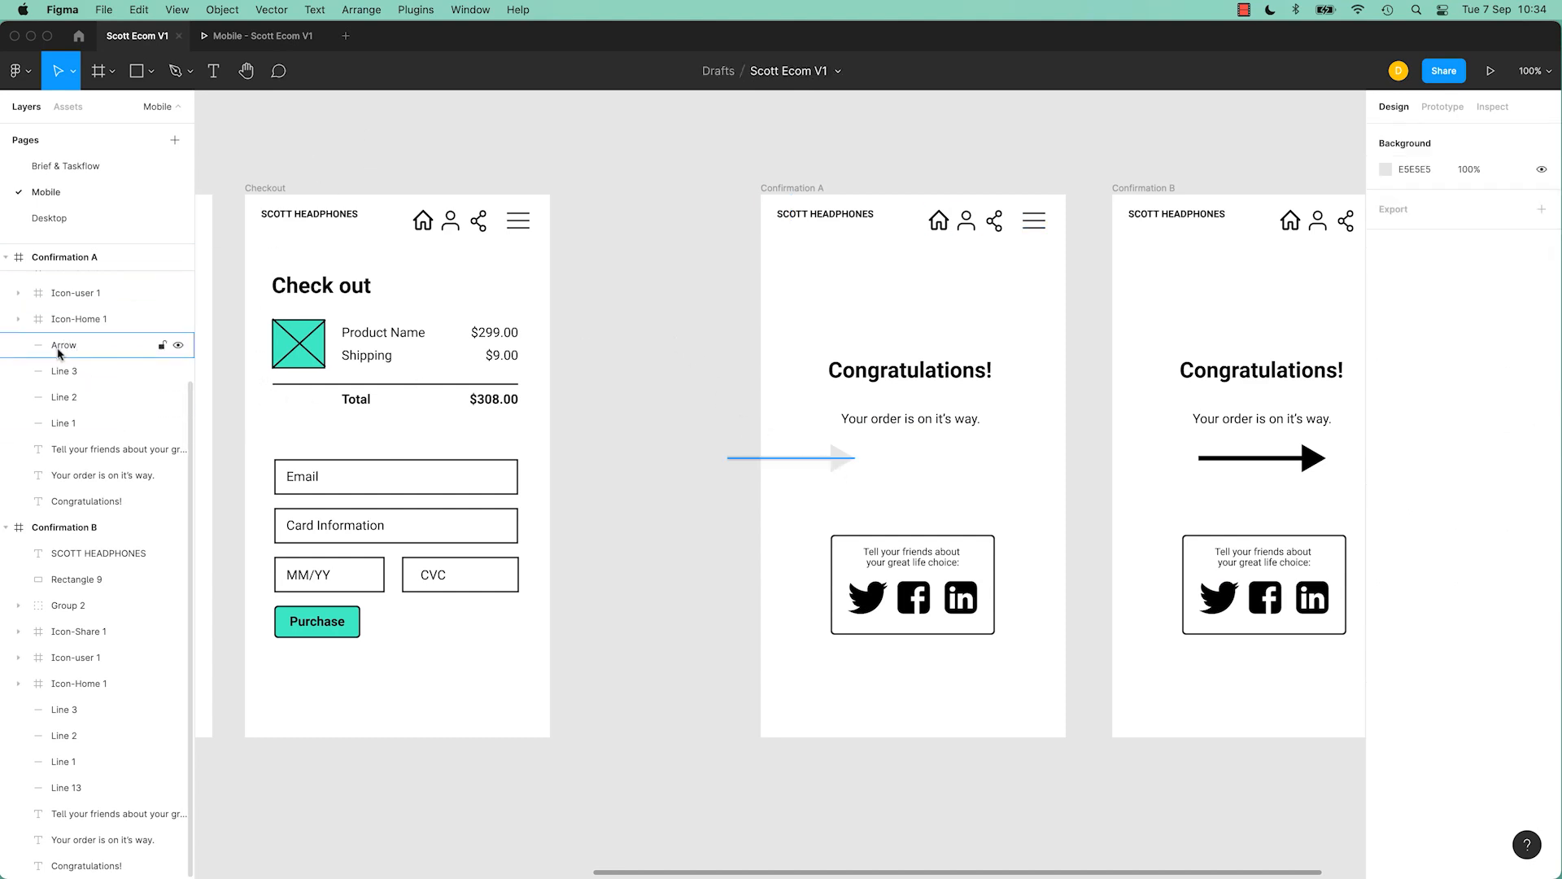
click(237, 36)
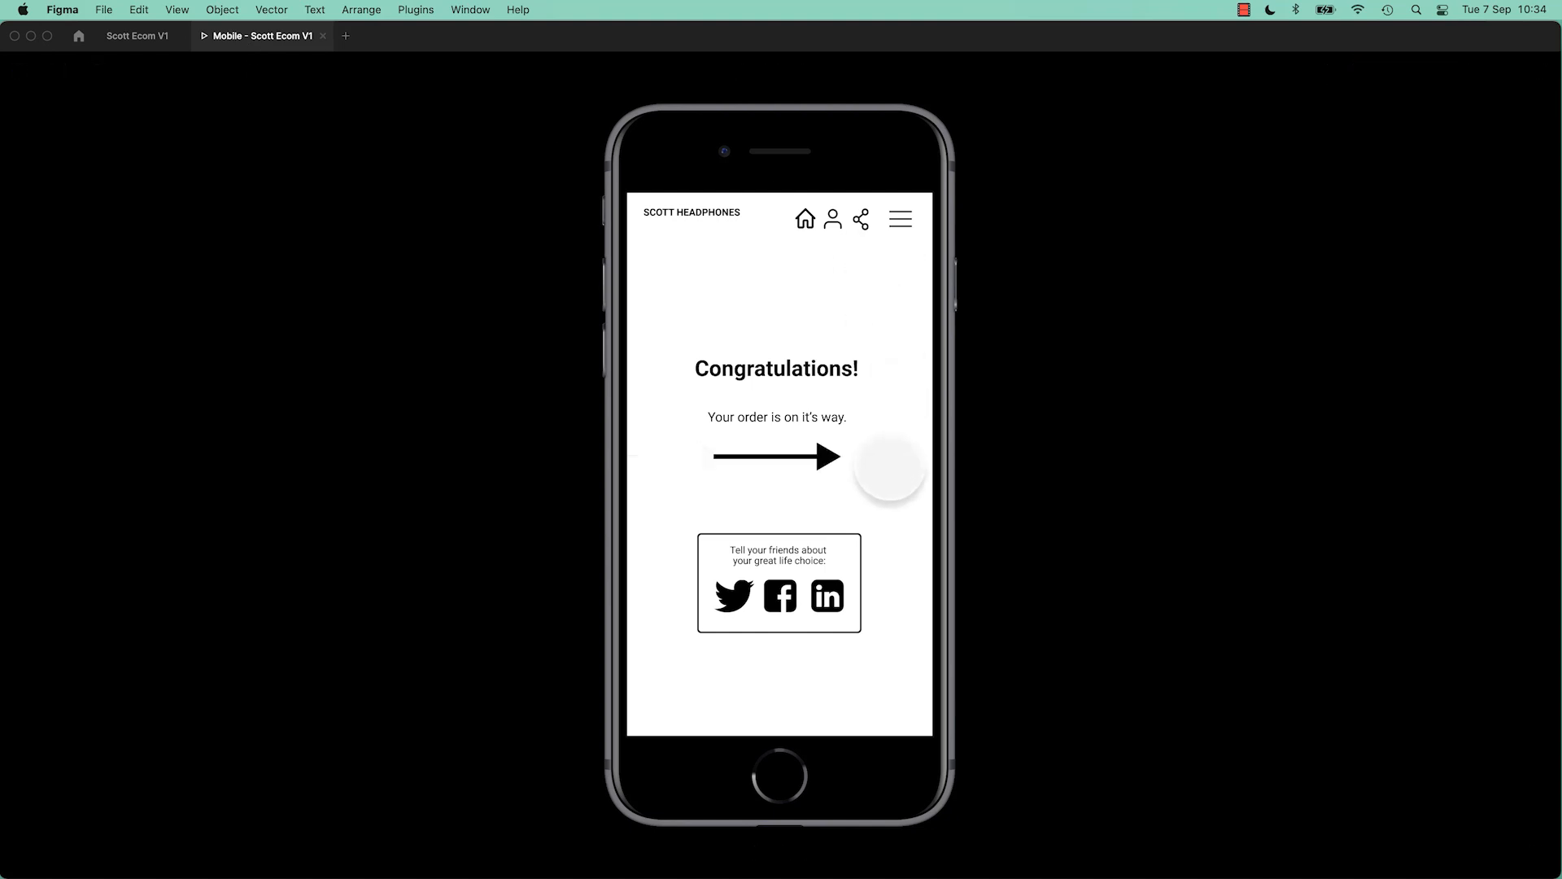
click(128, 42)
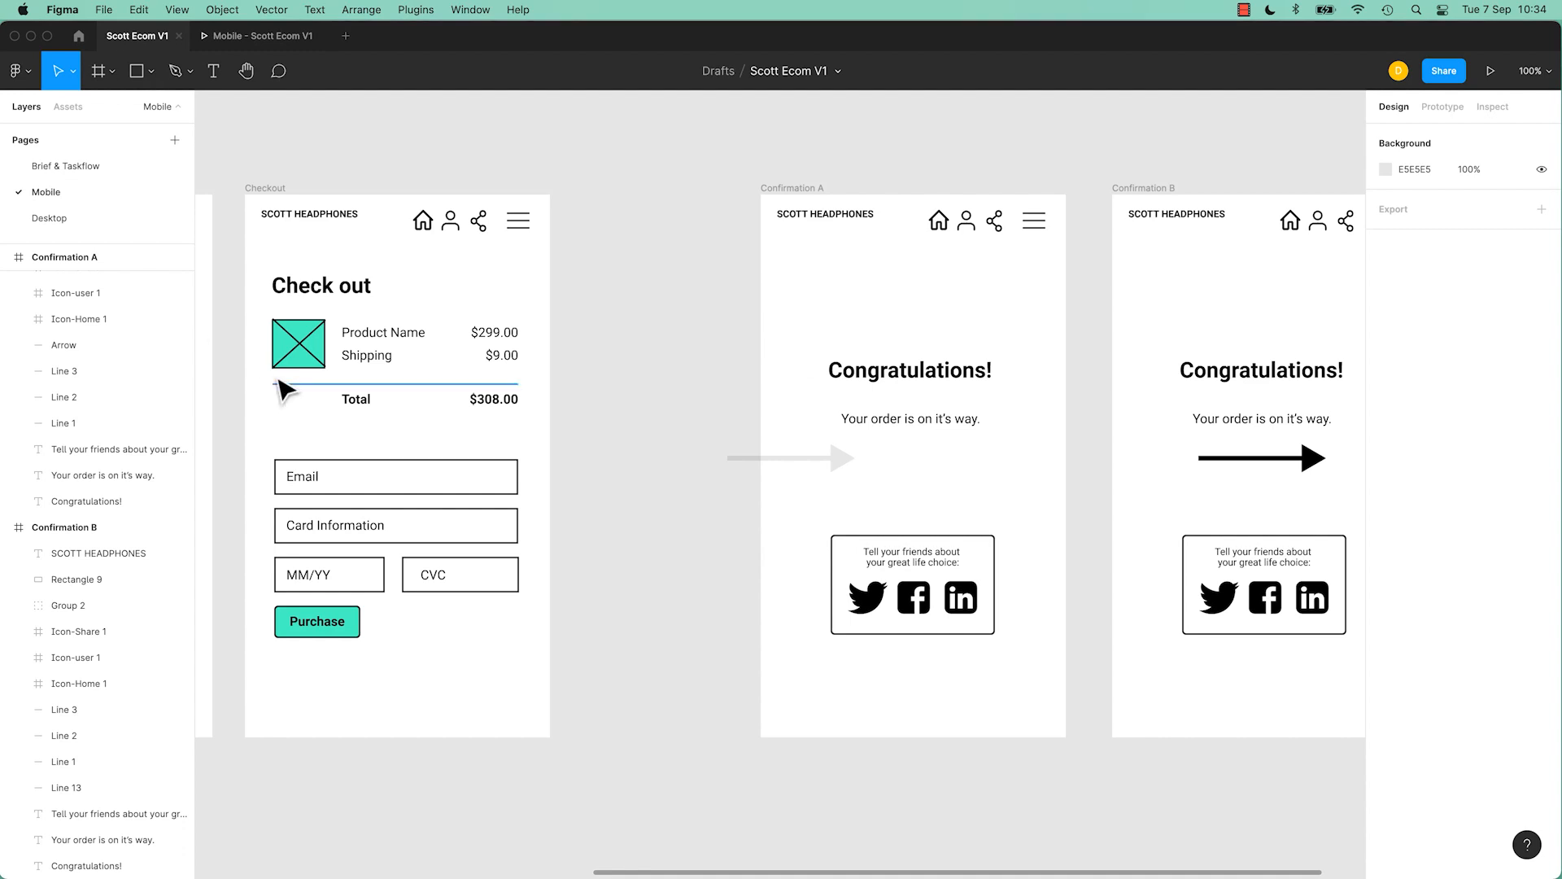
- Rename the Line 13 layer in Confirmation B to Arrow, matching Confirmation A, and check the animation in the prototype preview
click(72, 350)
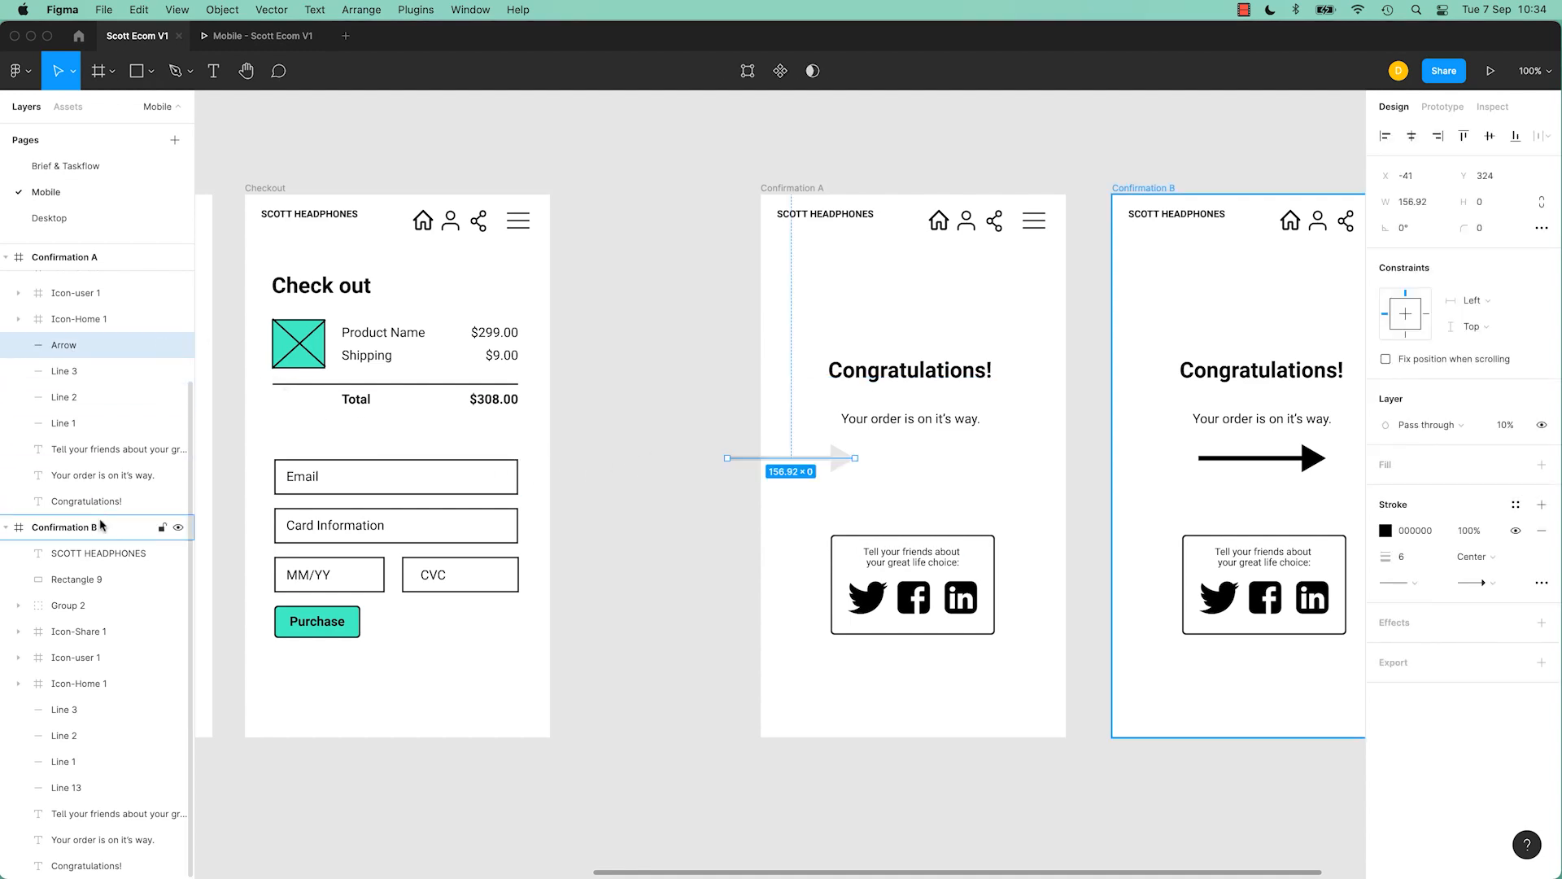
click(67, 786)
double_click(68, 786)
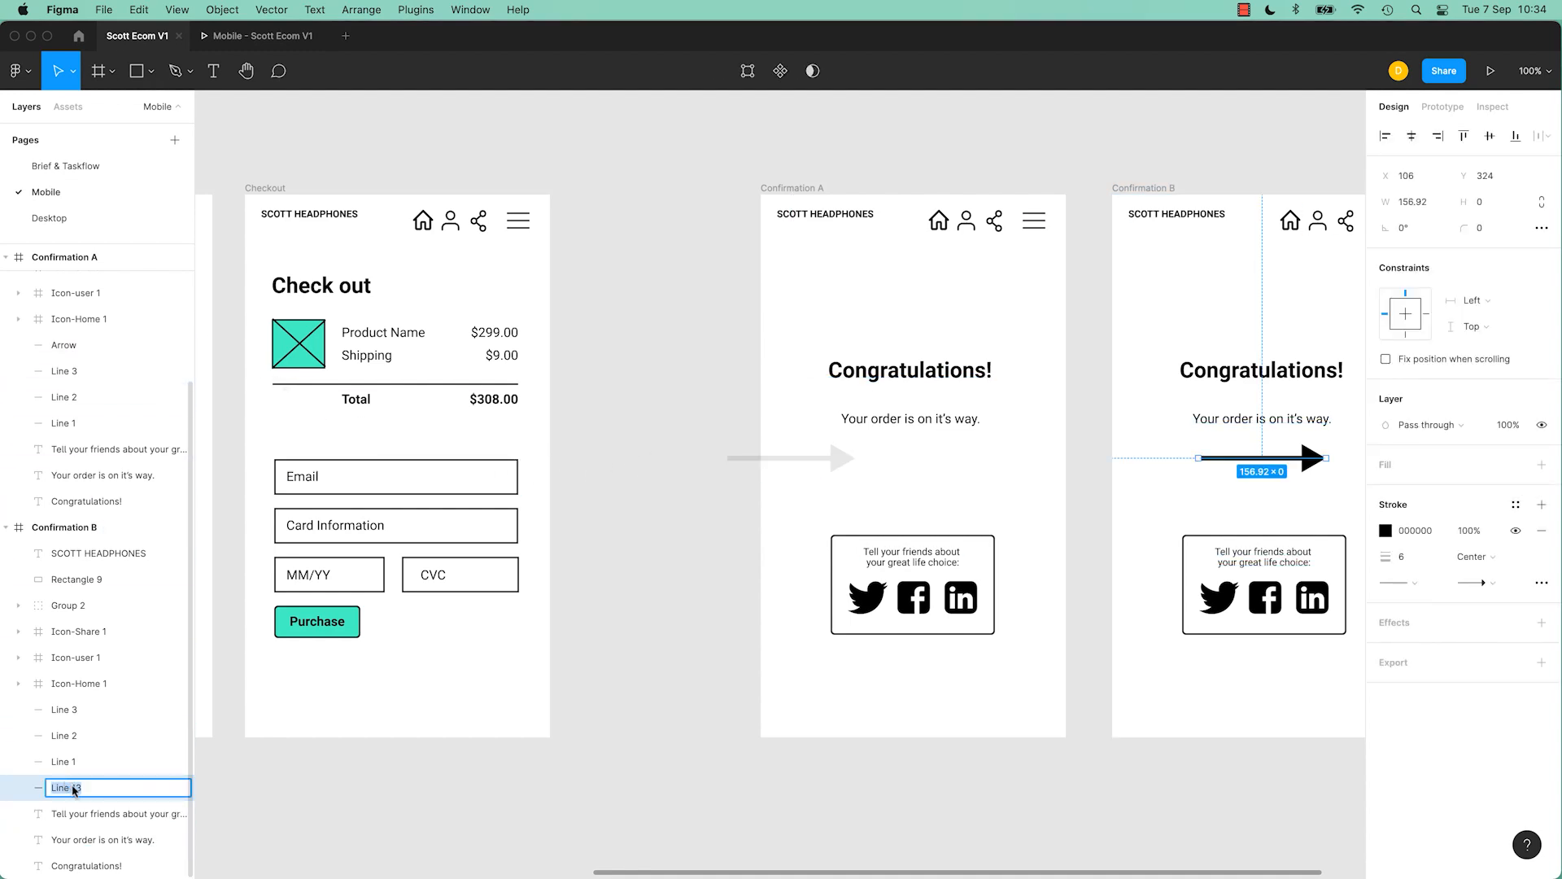
text(Arrow)
key(Return)
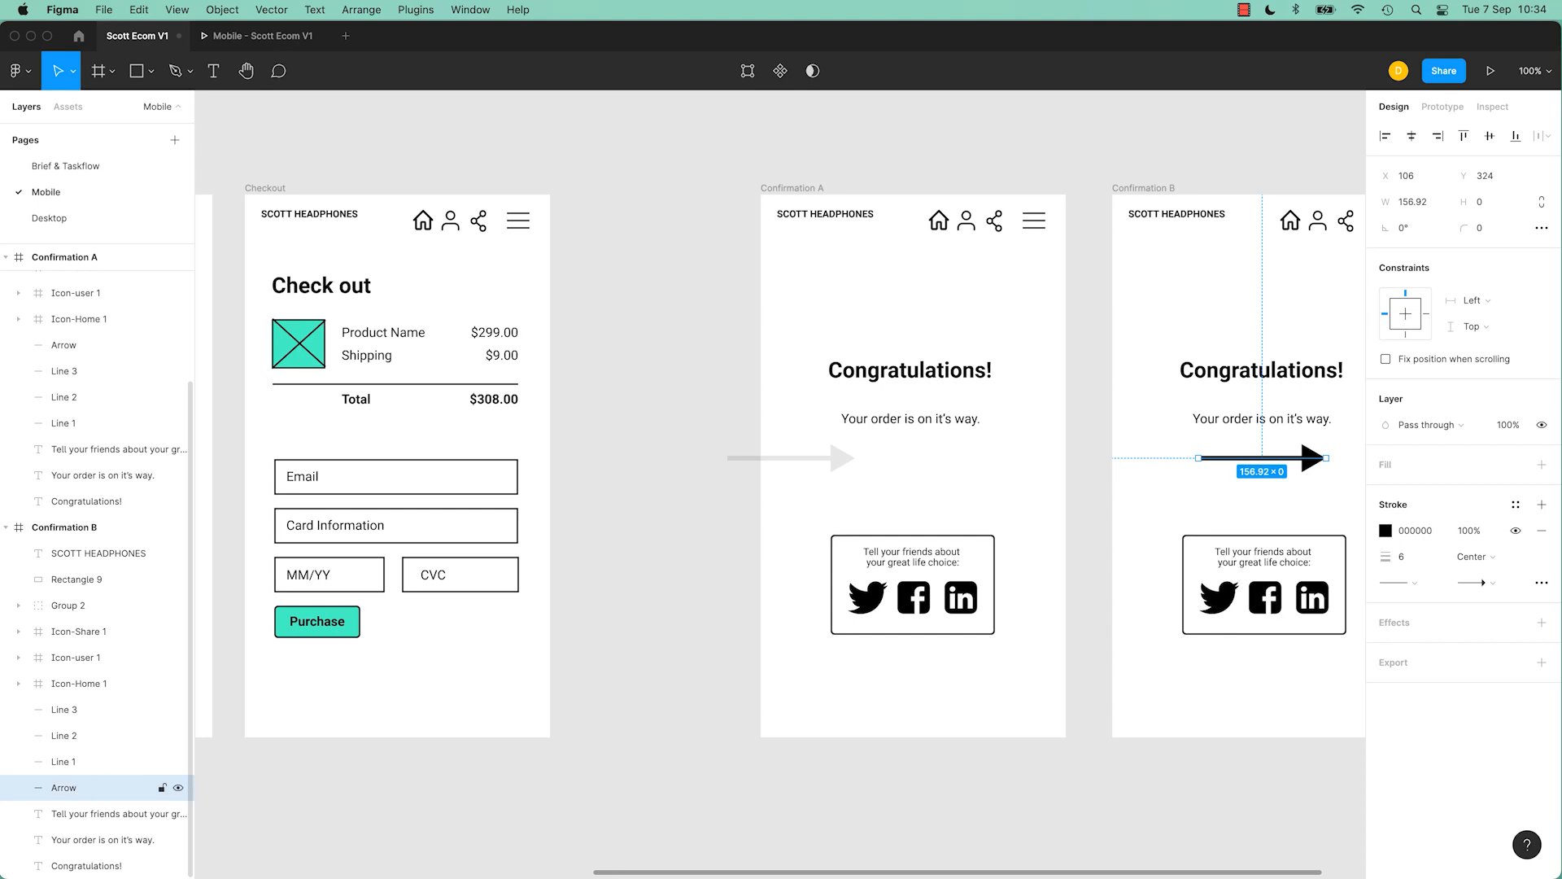
click(262, 37)
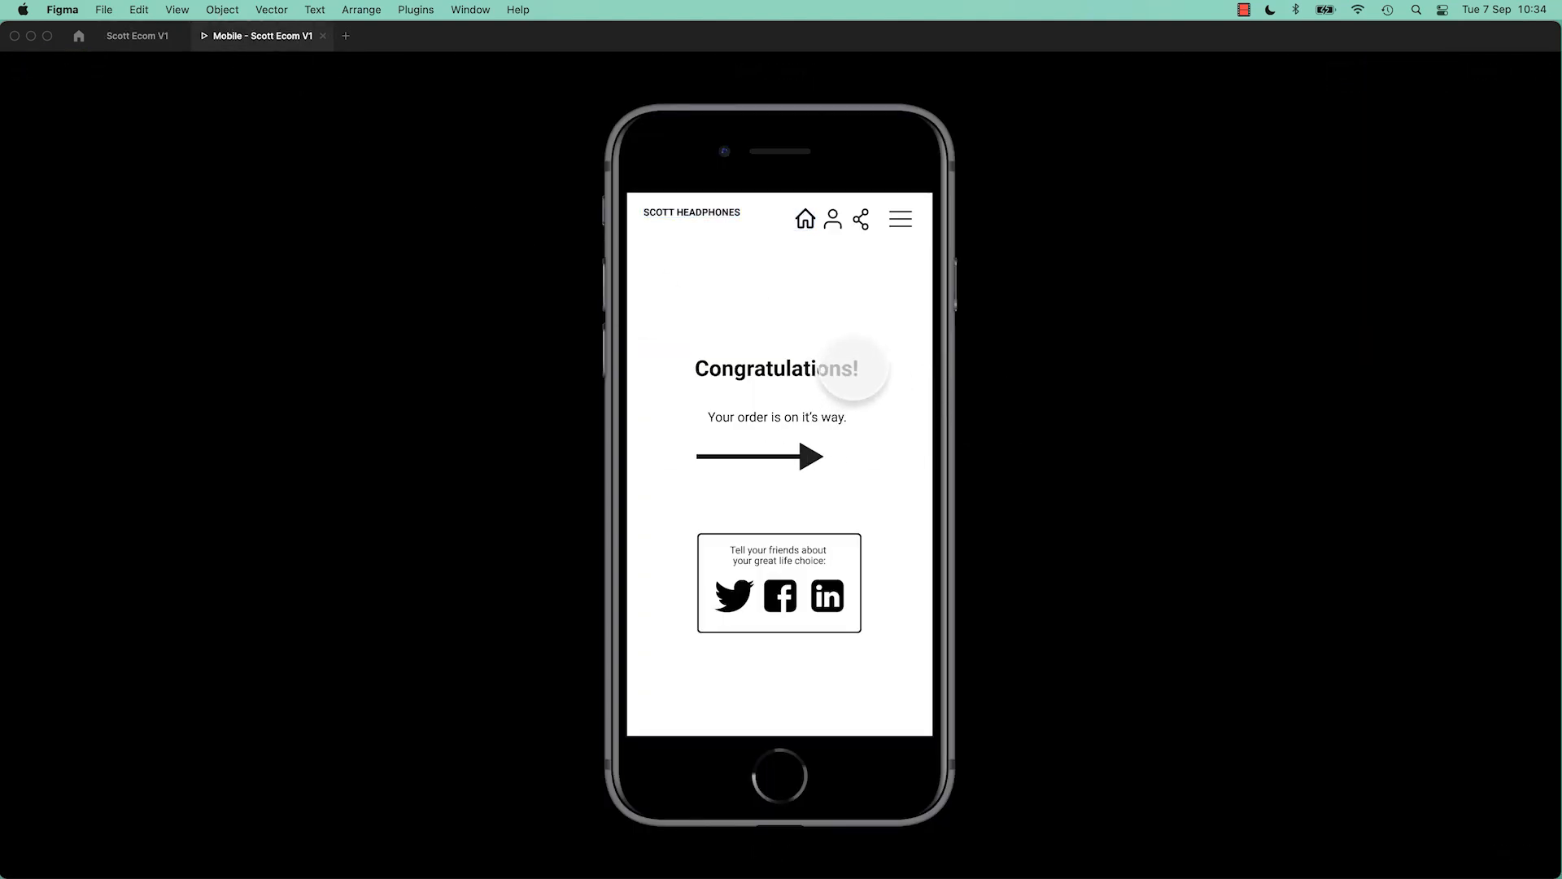
click(117, 41)
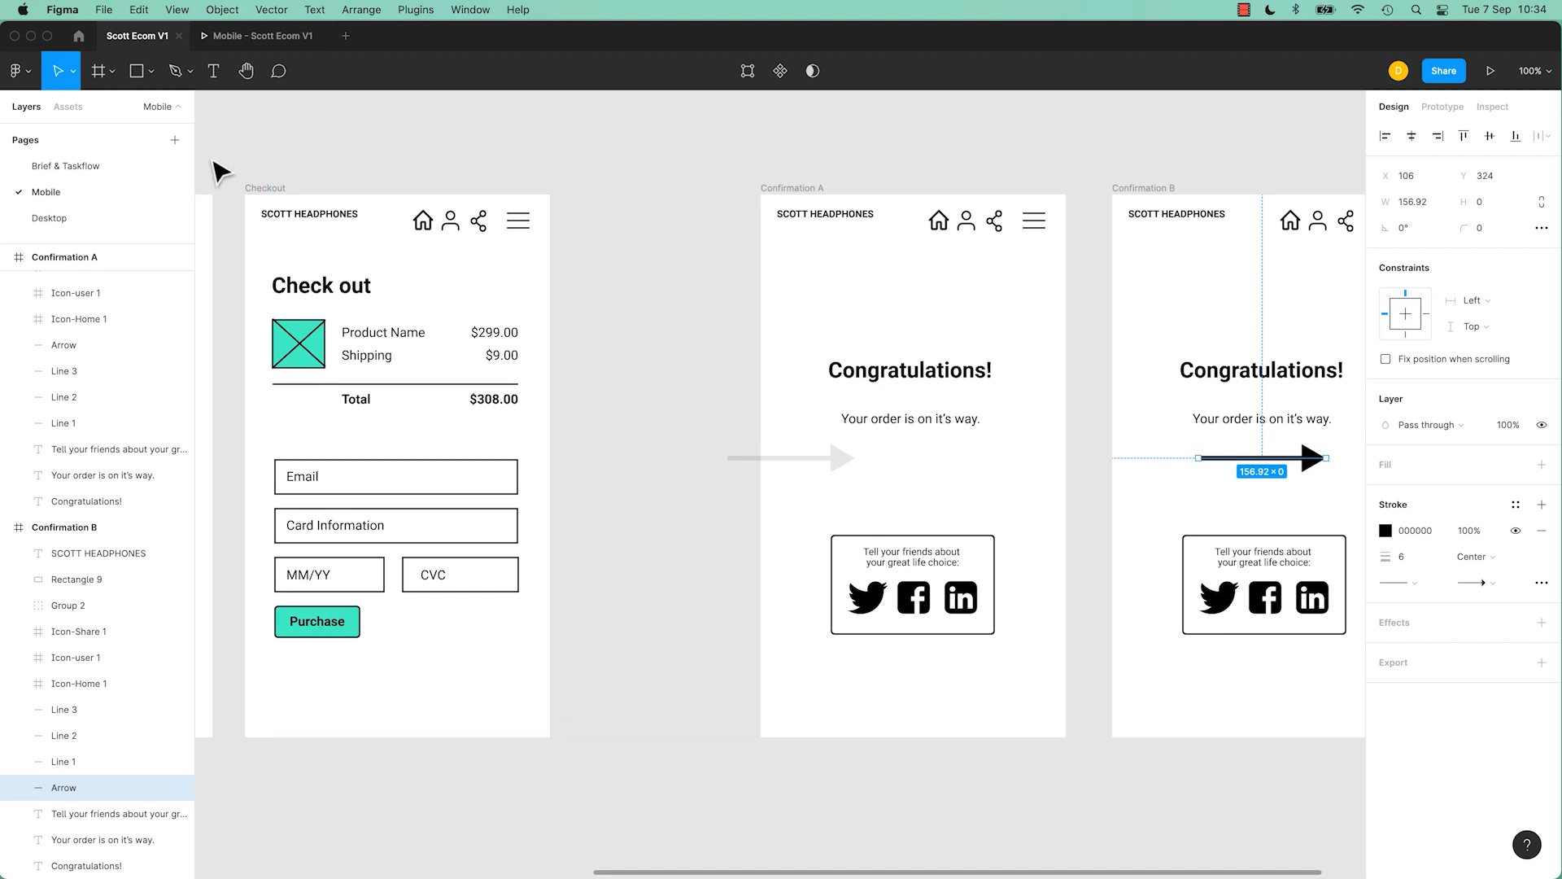
- Set the layer opacity of the arrow in Confirmation A to 100% and deselect it
click(804, 460)
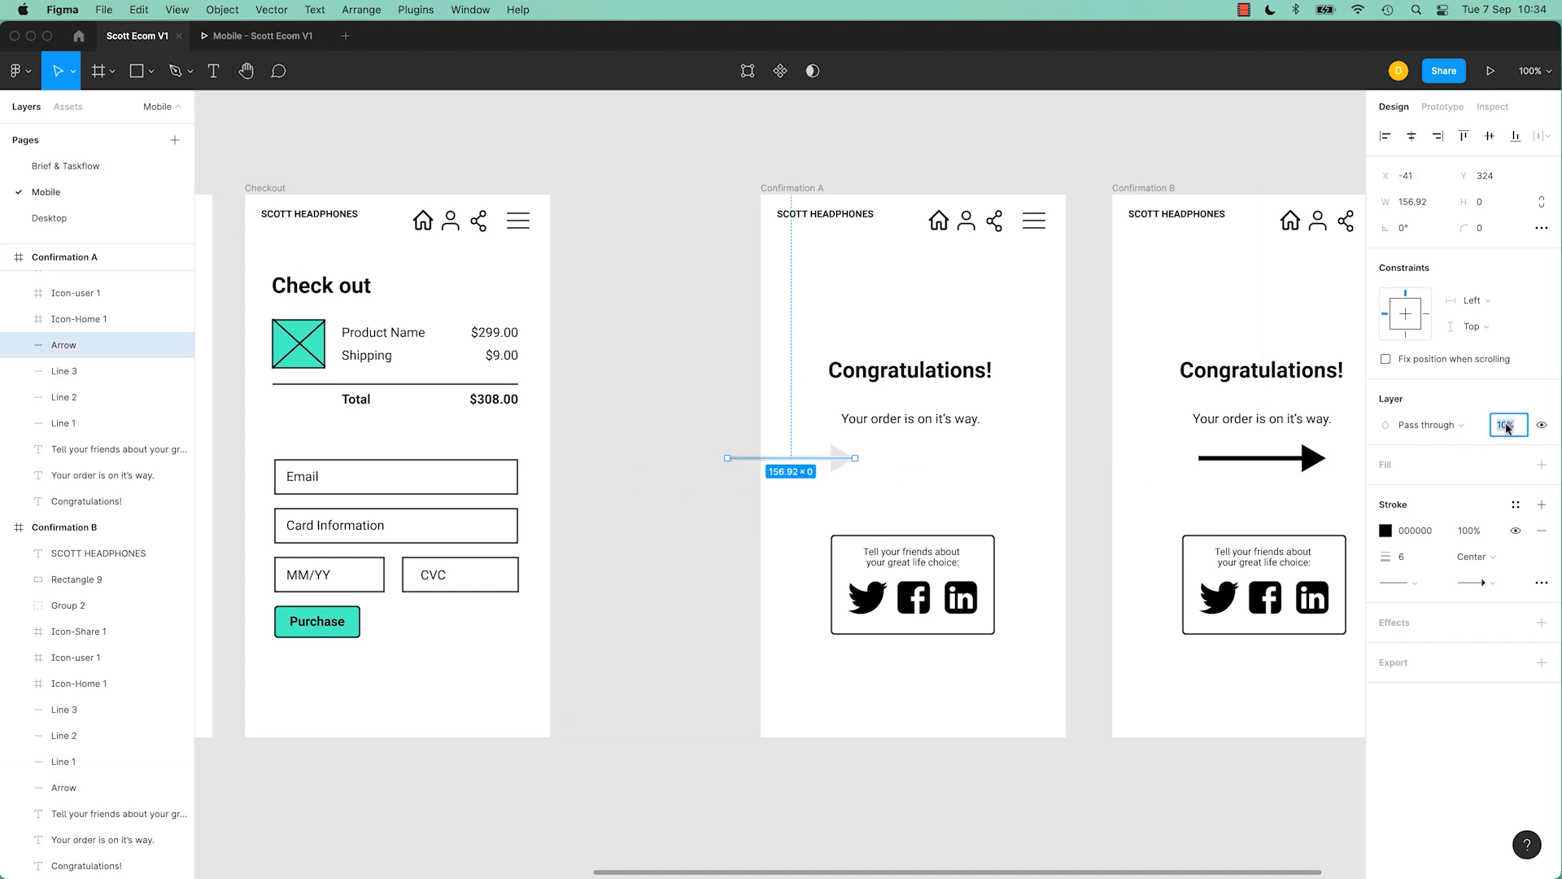
key(Return)
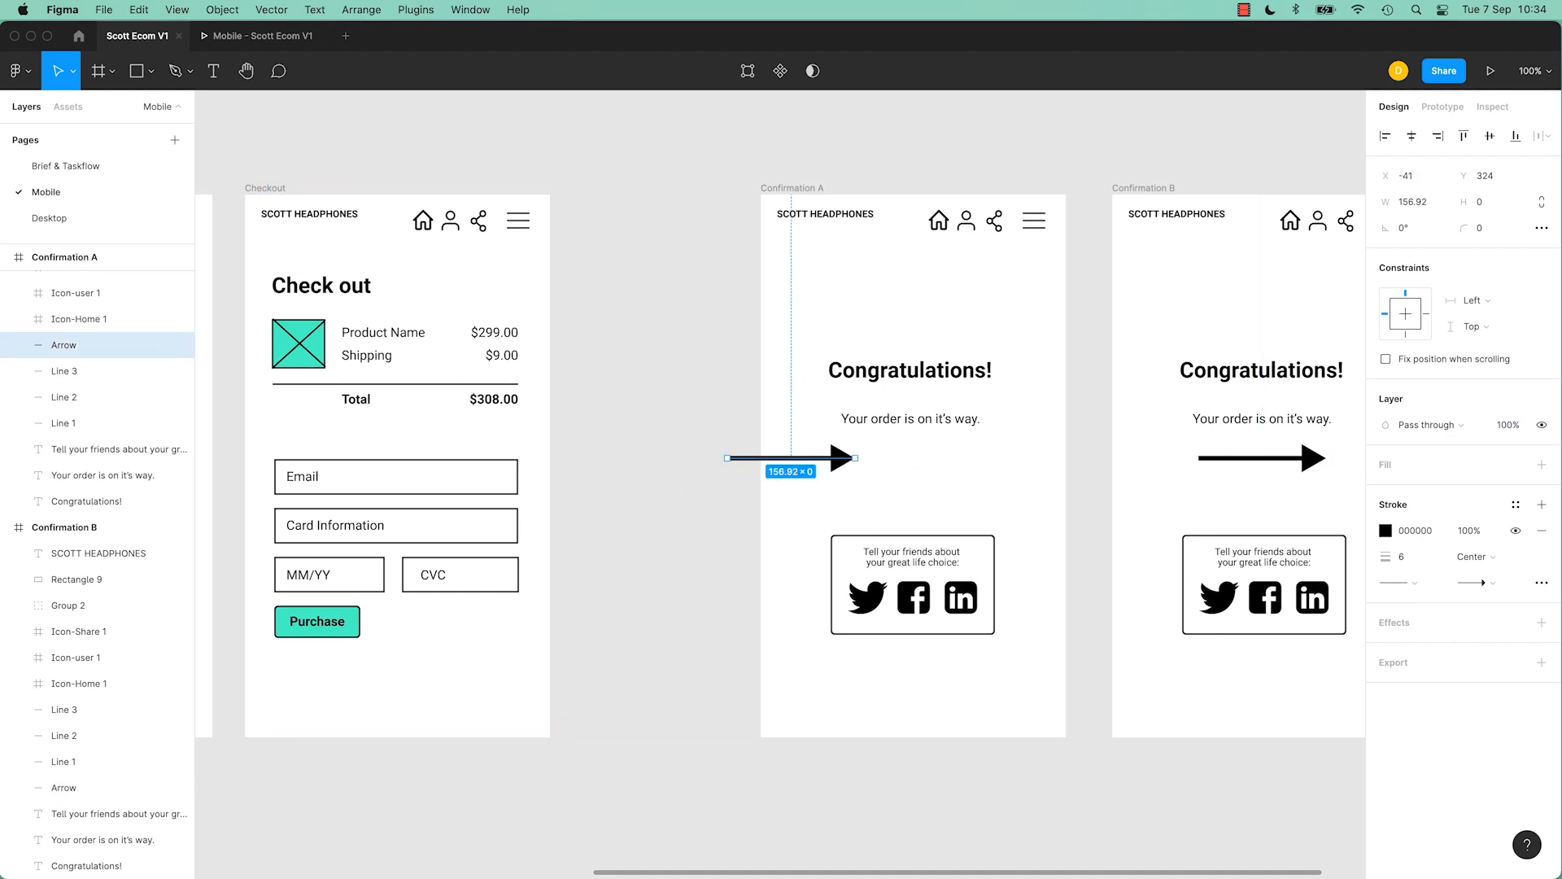
click(686, 537)
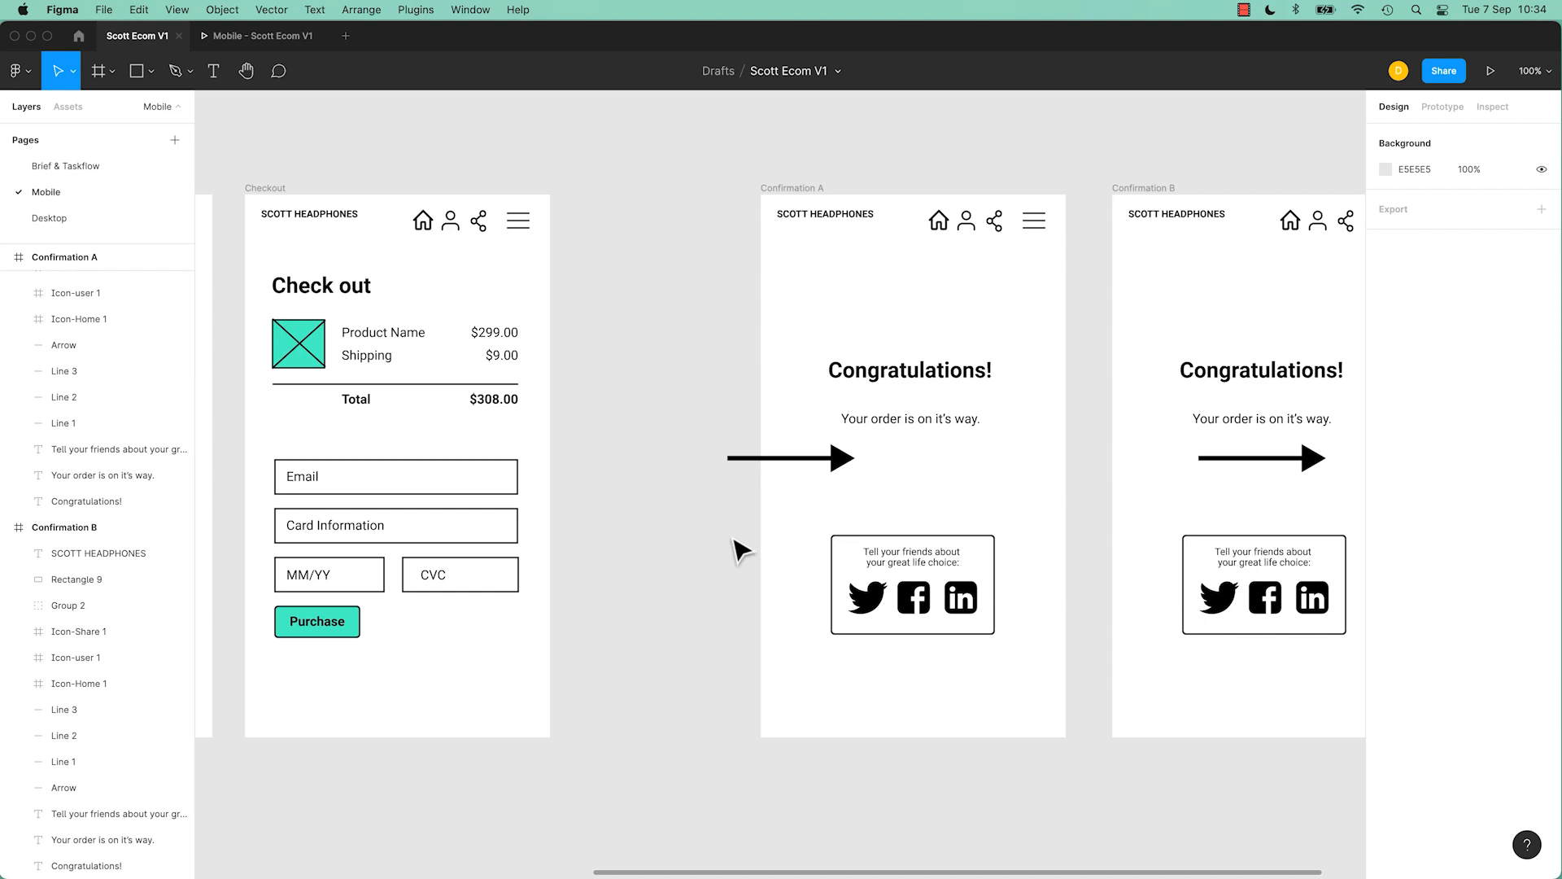
- Preview the prototype from the Checkout frame and test the Purchase button's transition to the confirmation screen
click(279, 193)
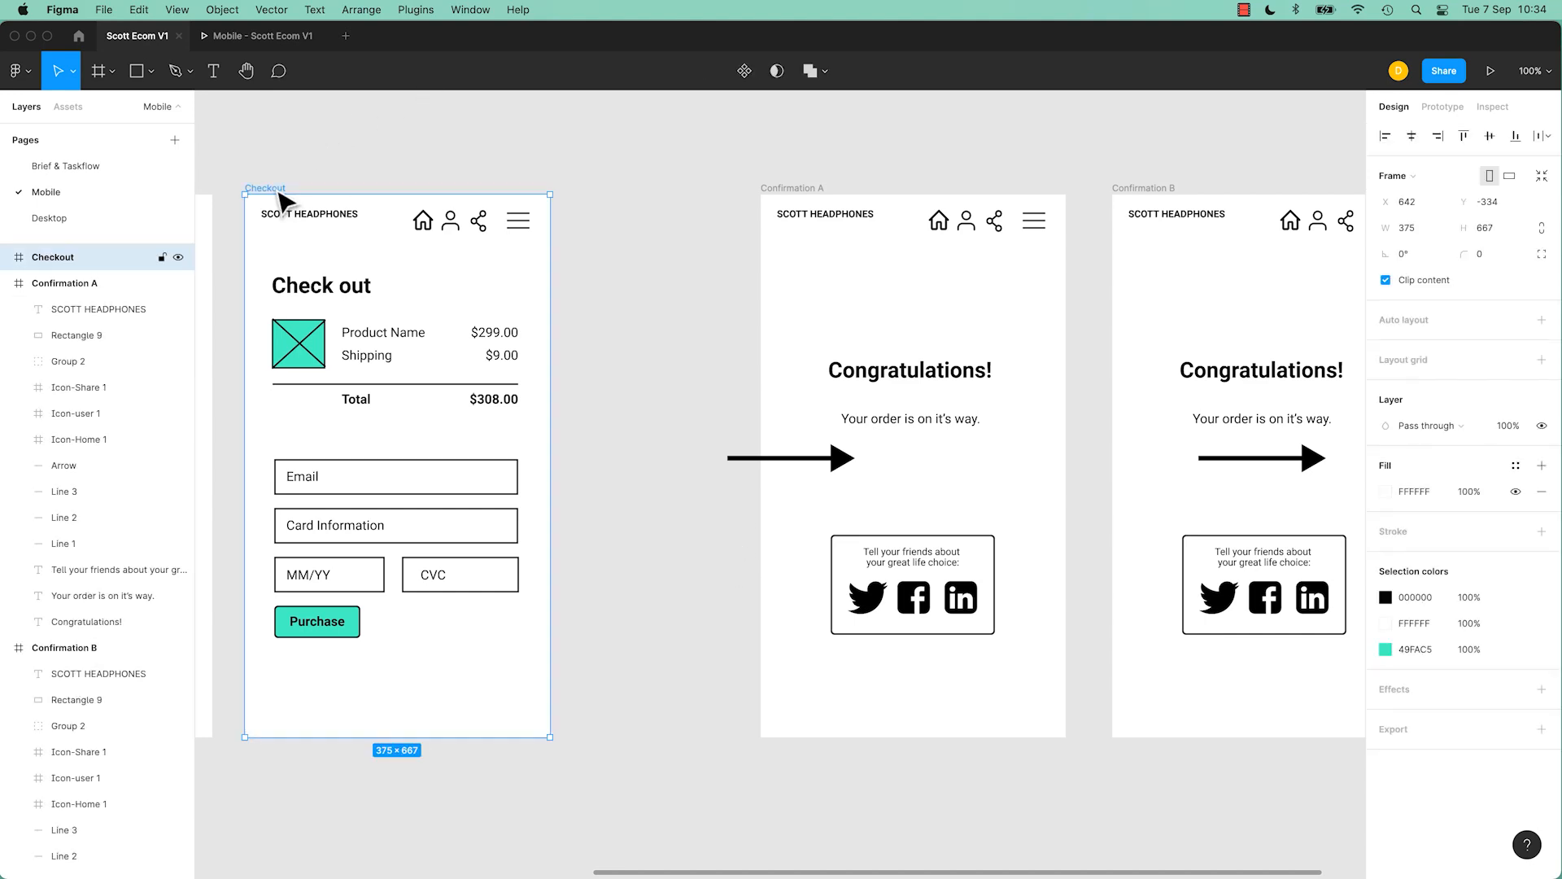
click(1490, 70)
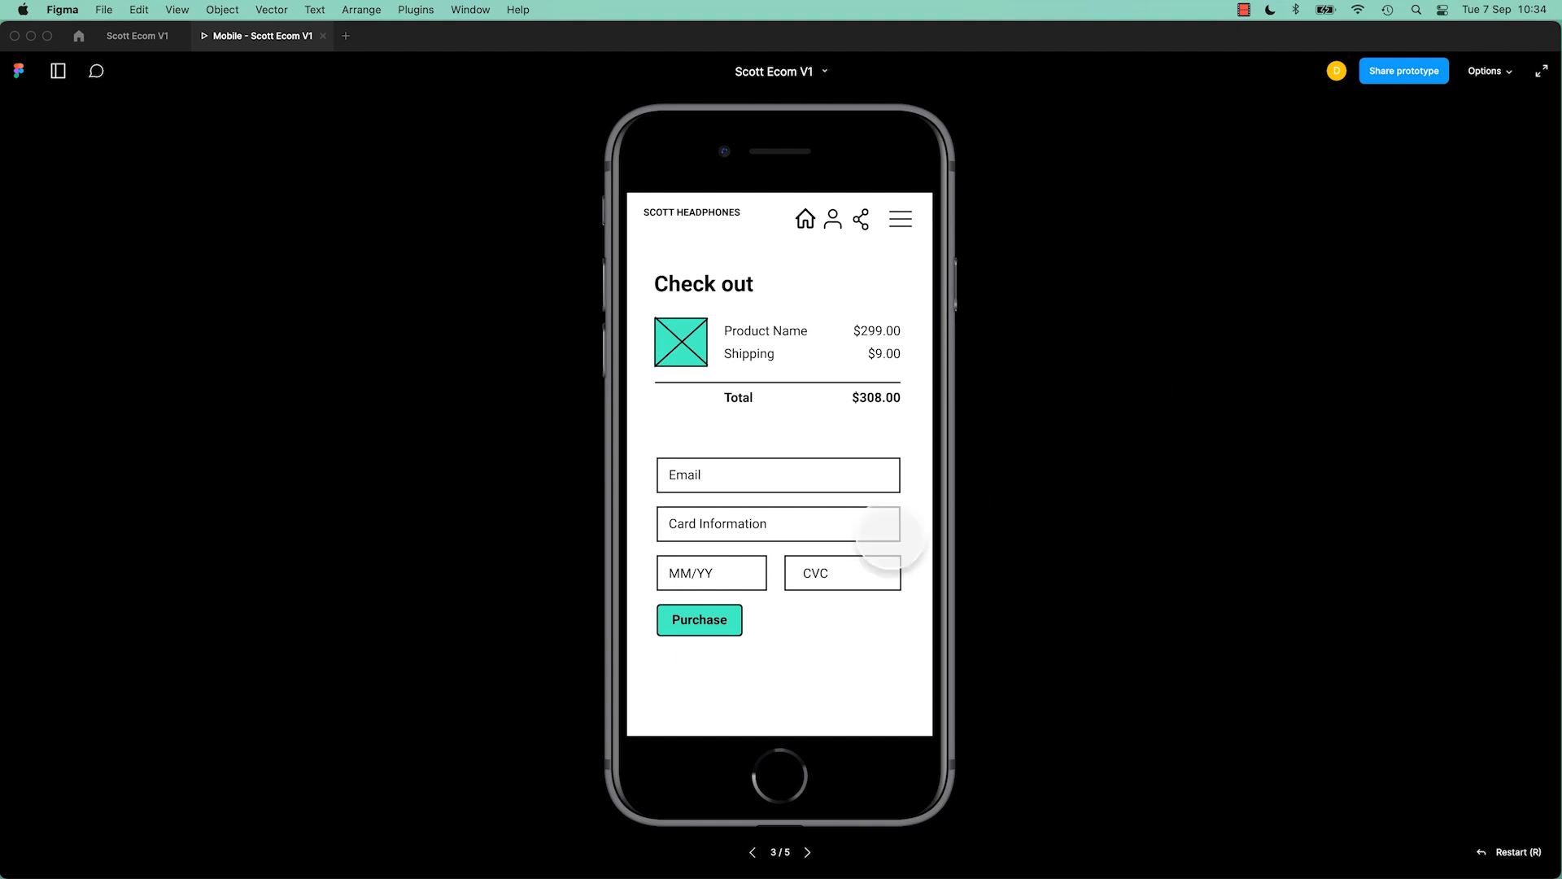
click(714, 621)
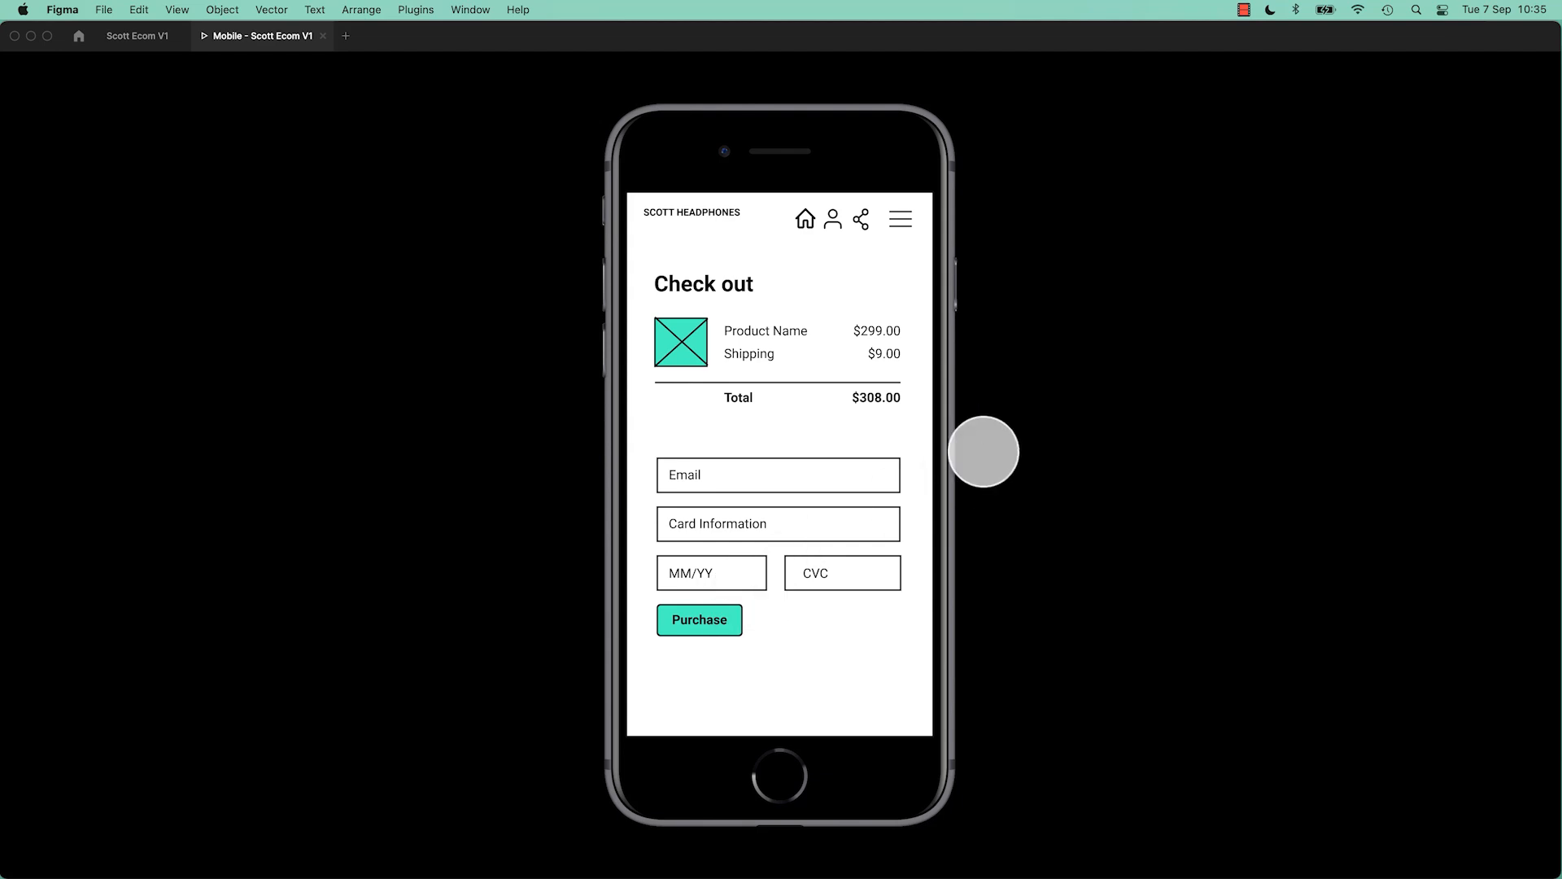
click(718, 621)
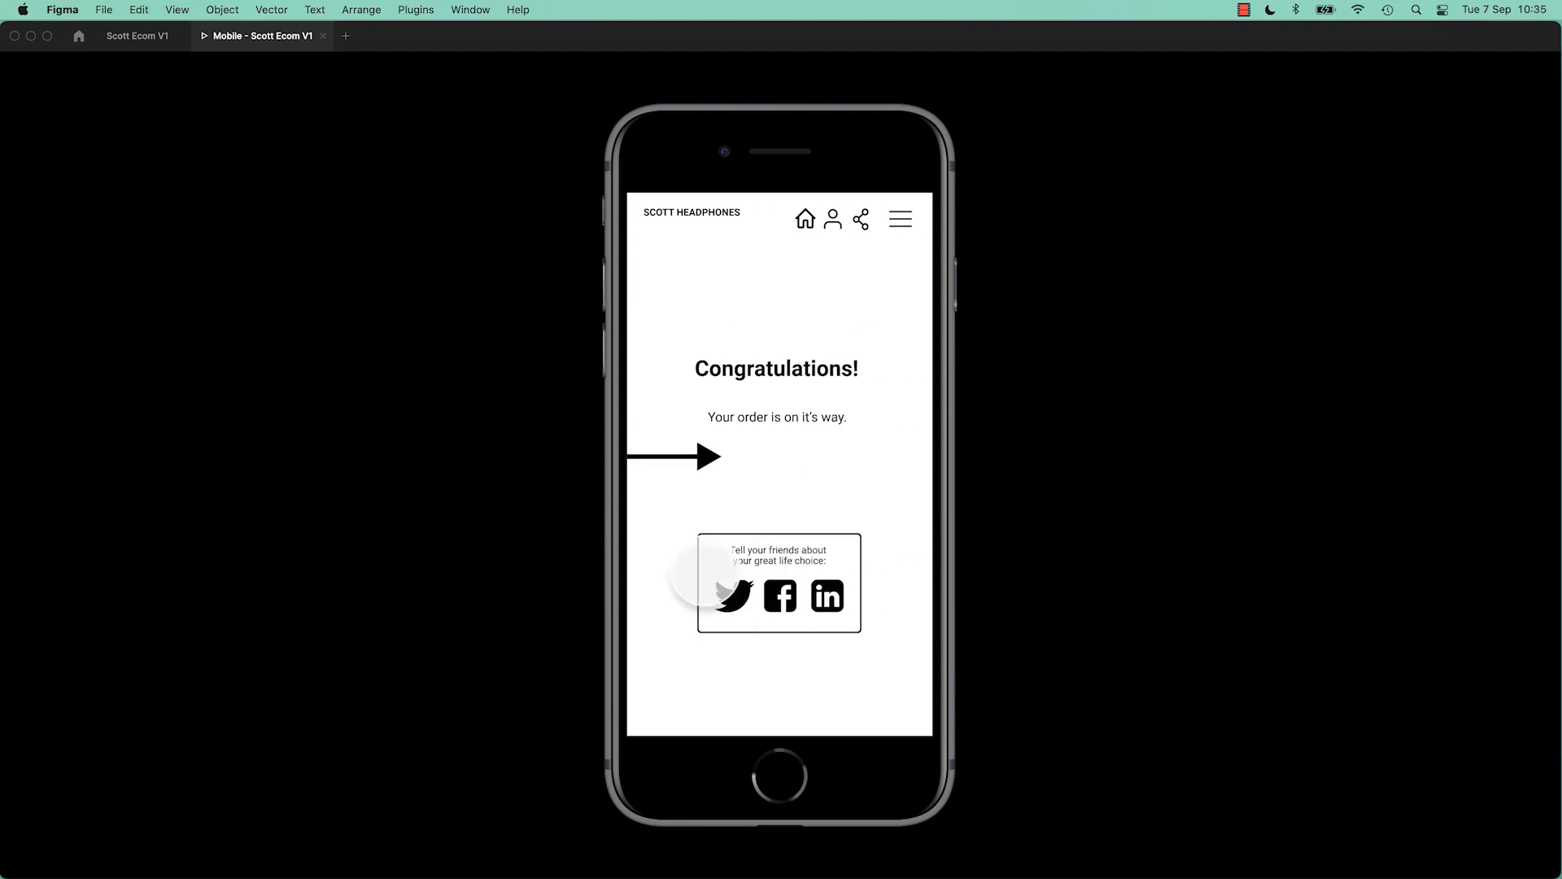
- Set the animation of the Checkout Purchase button's interaction with Confirmation A to Instant
click(138, 36)
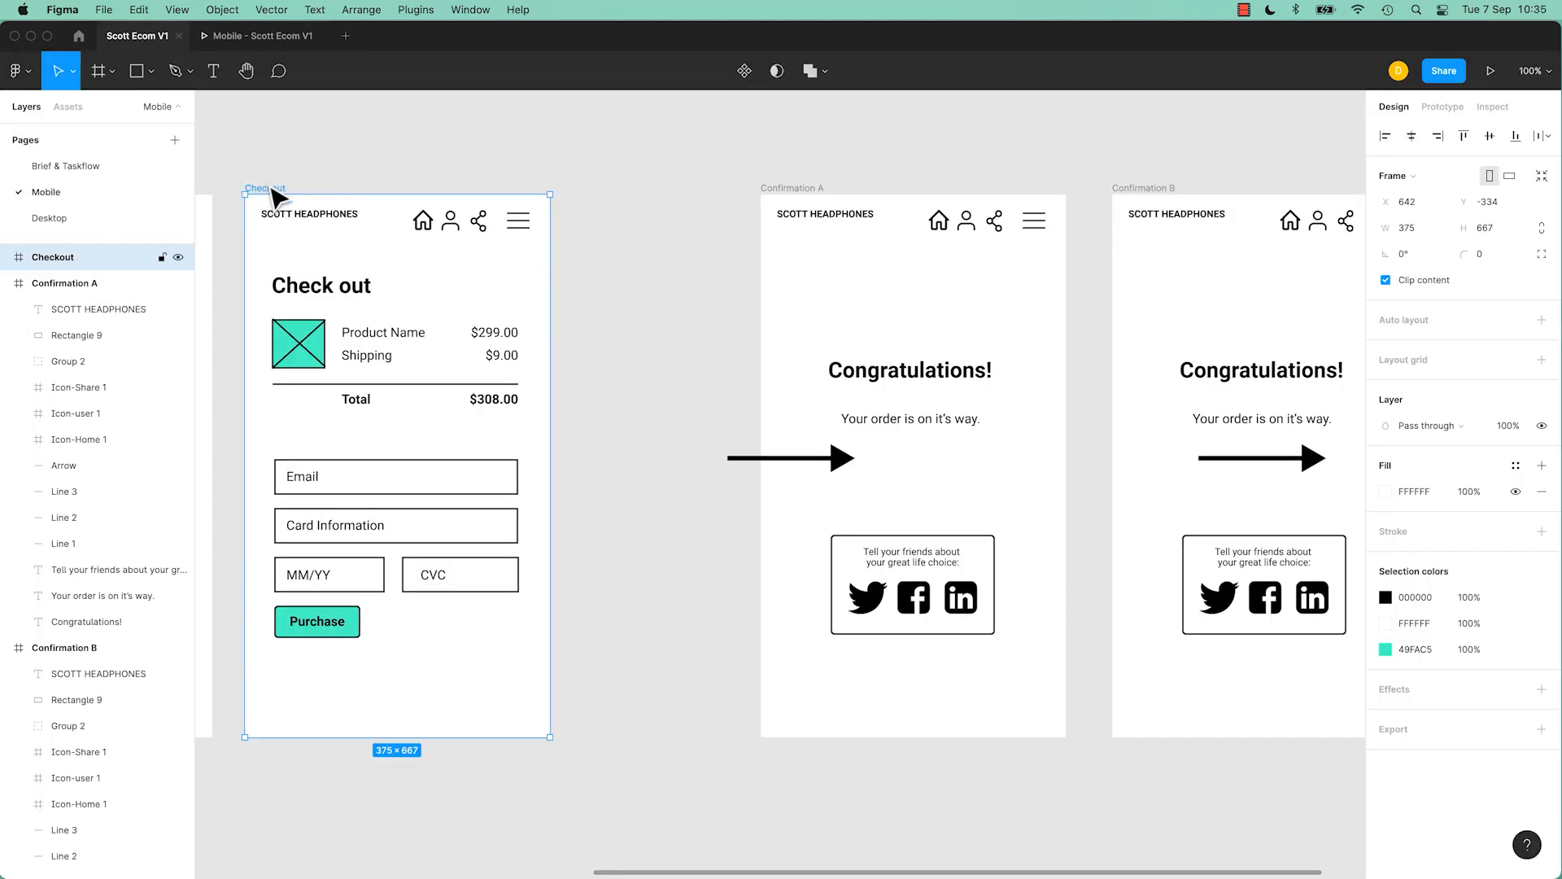
click(1445, 109)
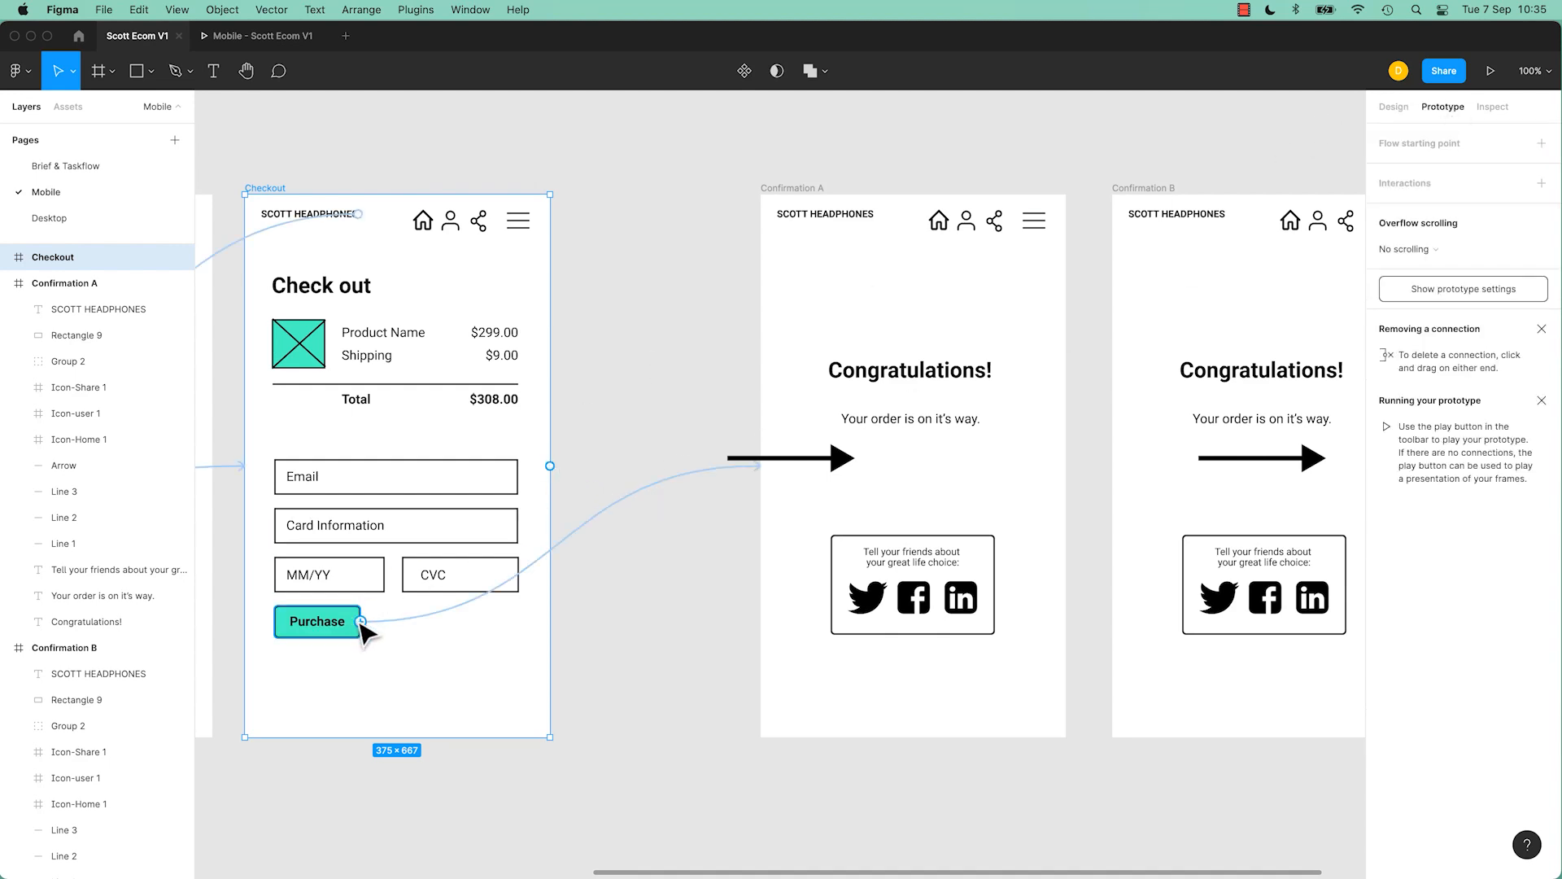
click(411, 620)
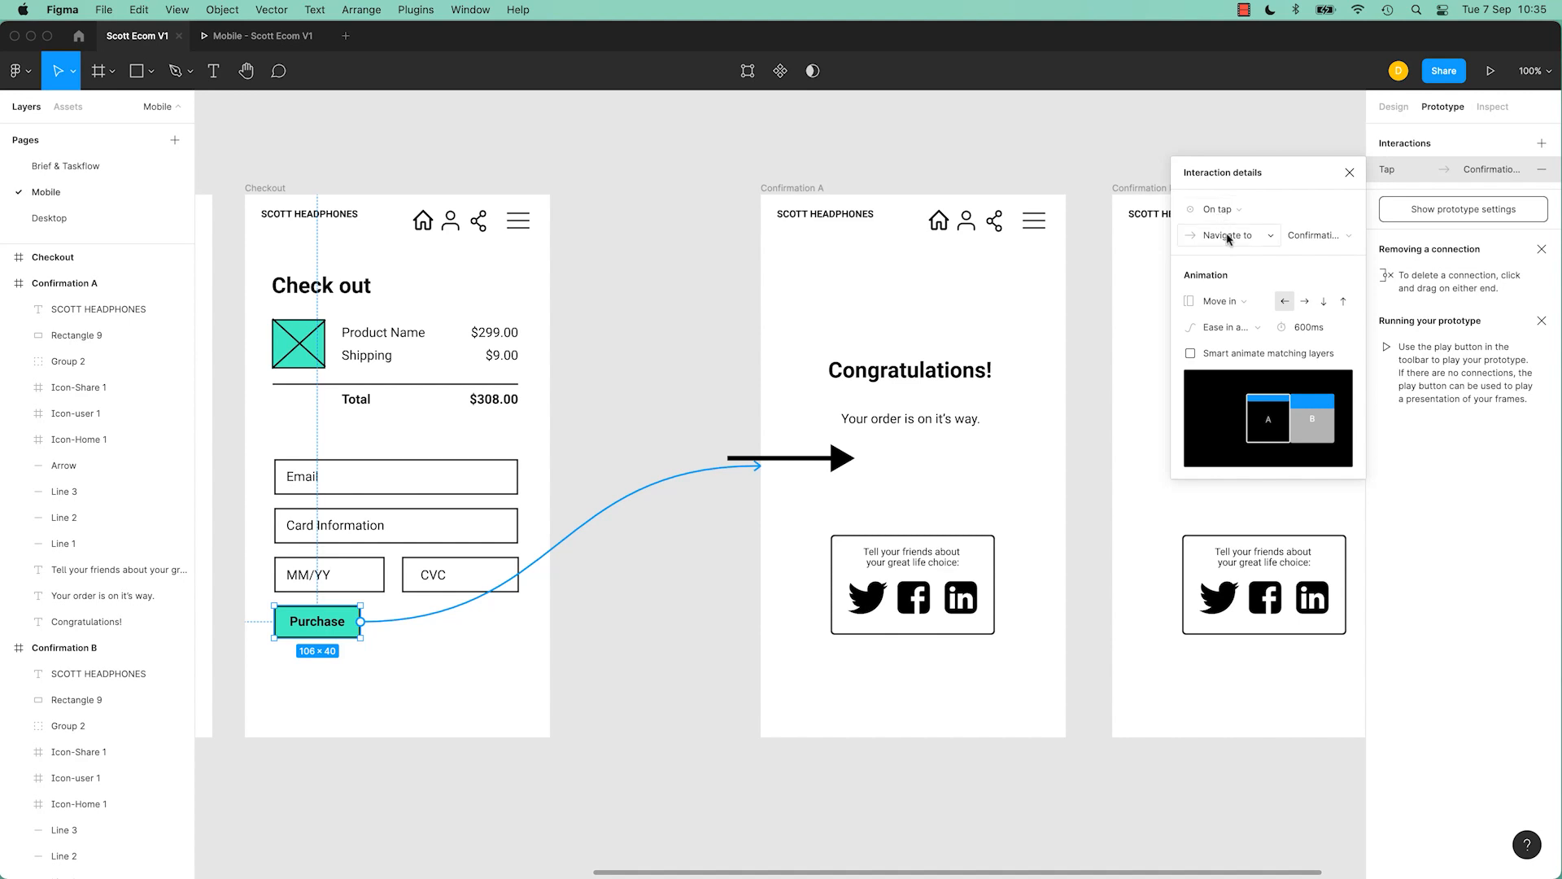
click(1244, 302)
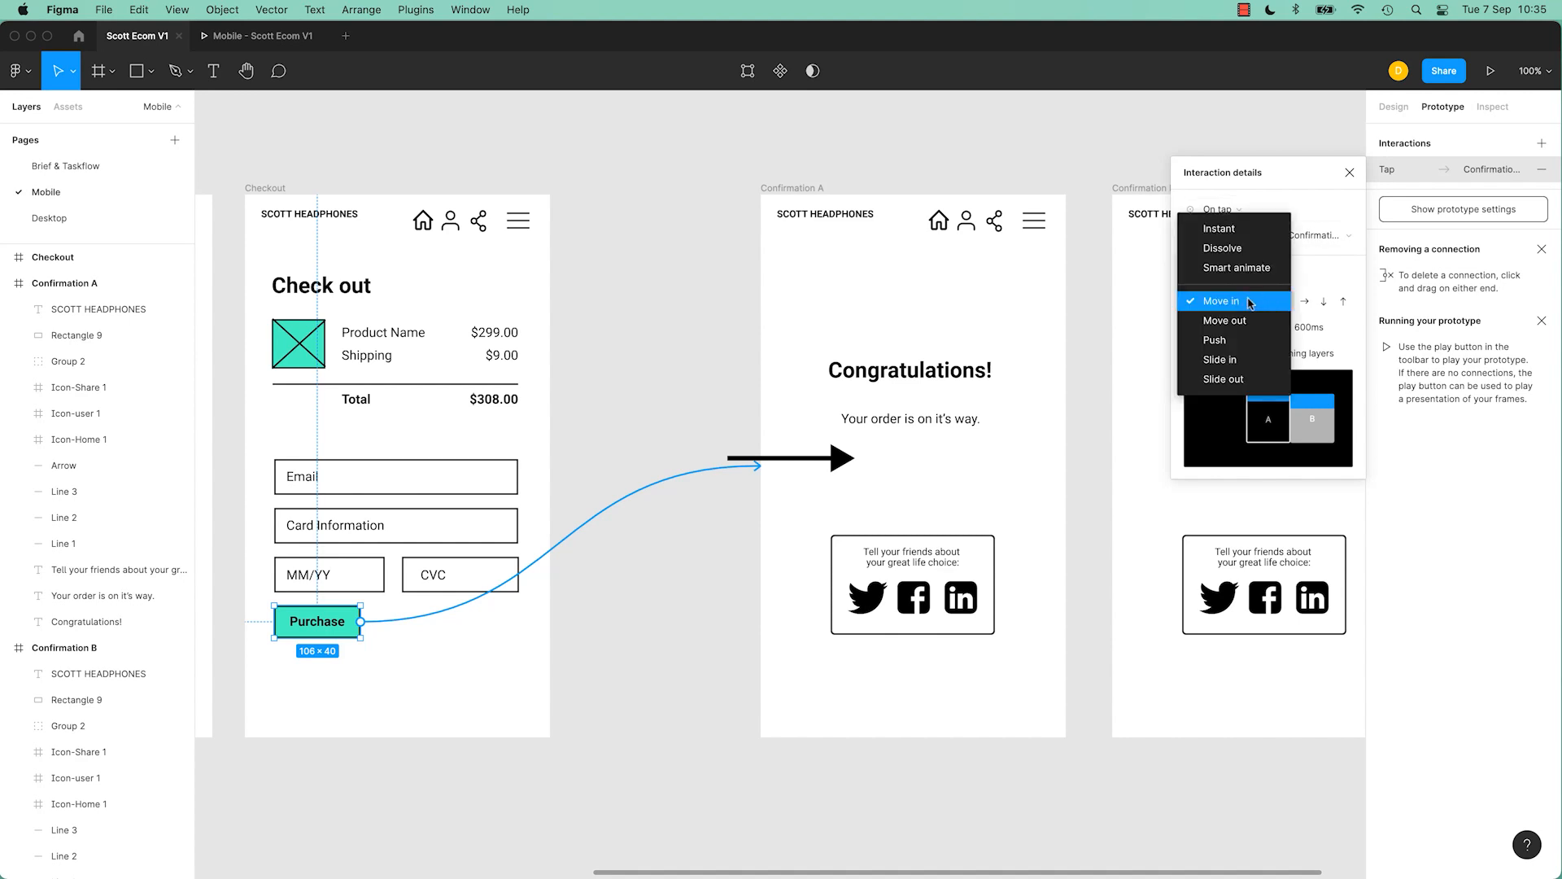
click(1238, 230)
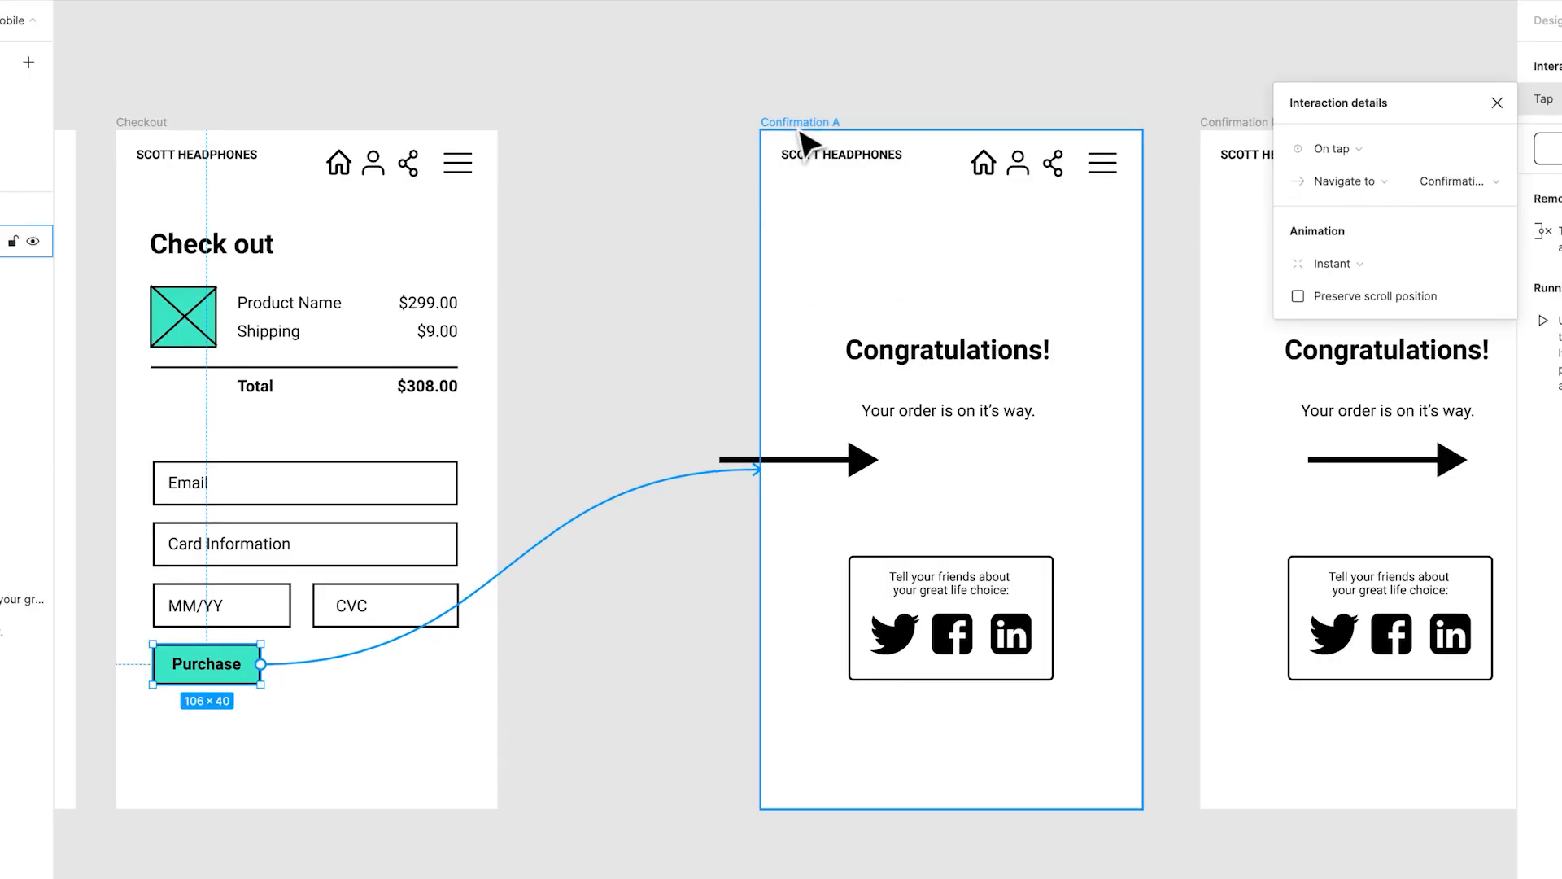
- Enable Clip content on Confirmation A and move its arrow fully outside the frame's left edge, keeping the Arrow layer nested in the frame
click(802, 137)
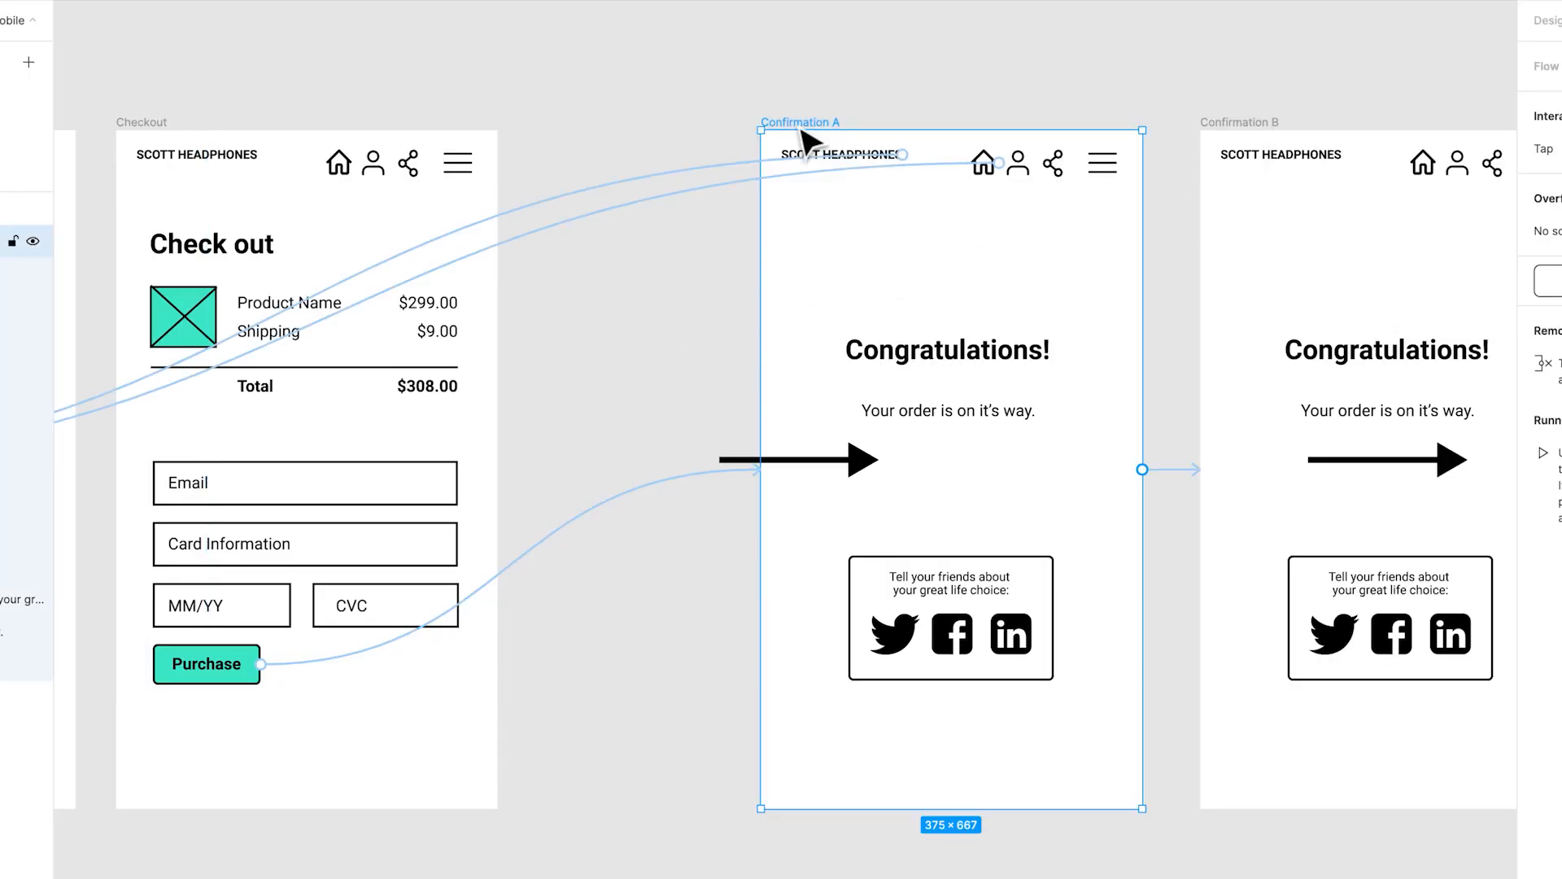
click(1546, 23)
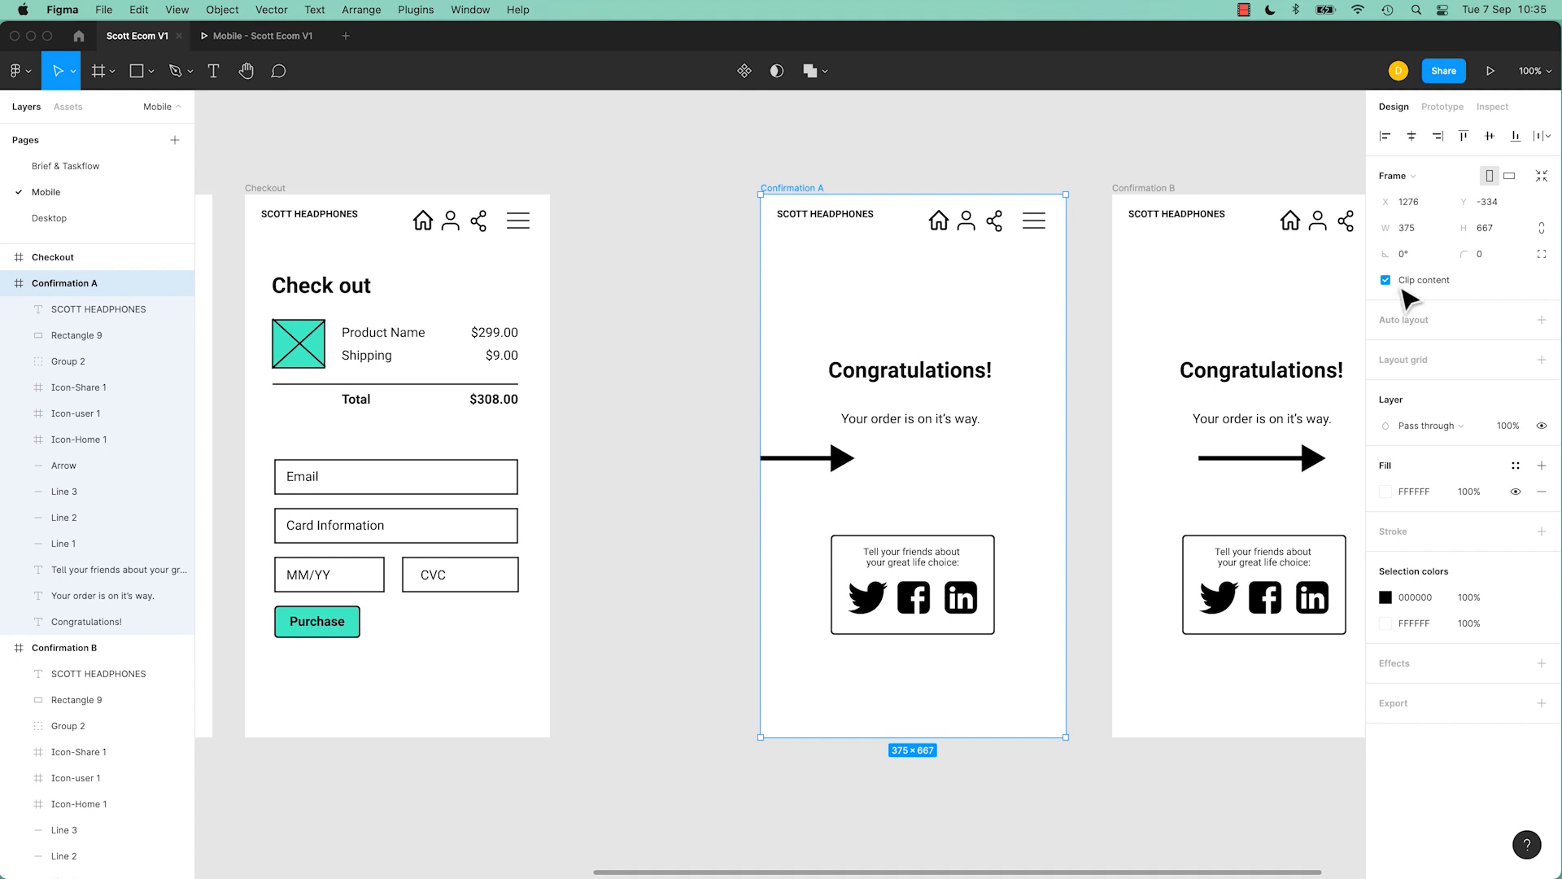
click(805, 457)
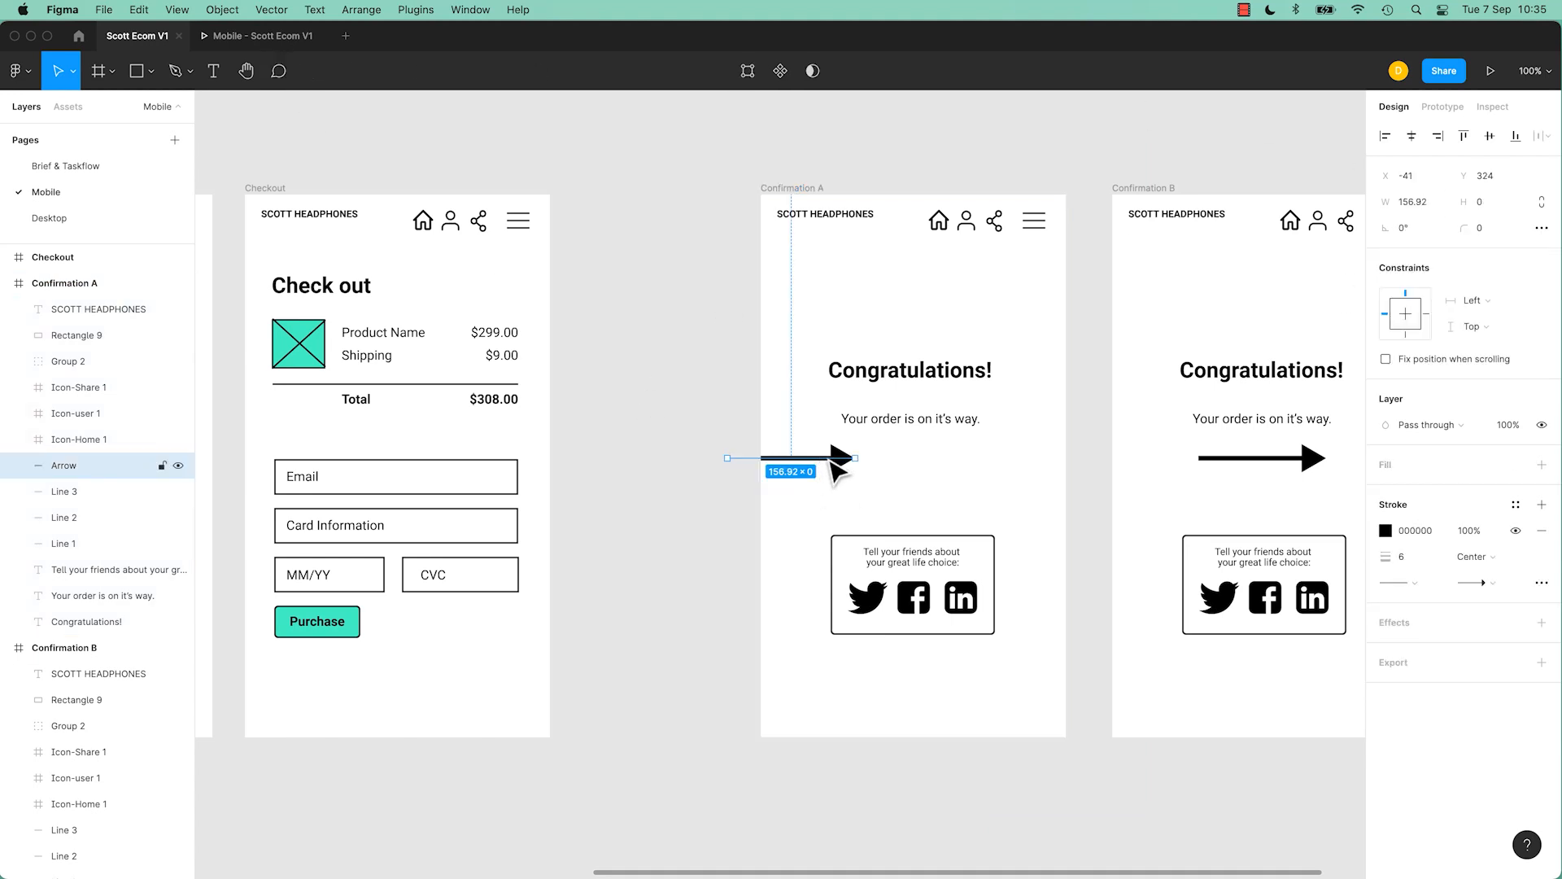
drag(838, 458, 736, 468)
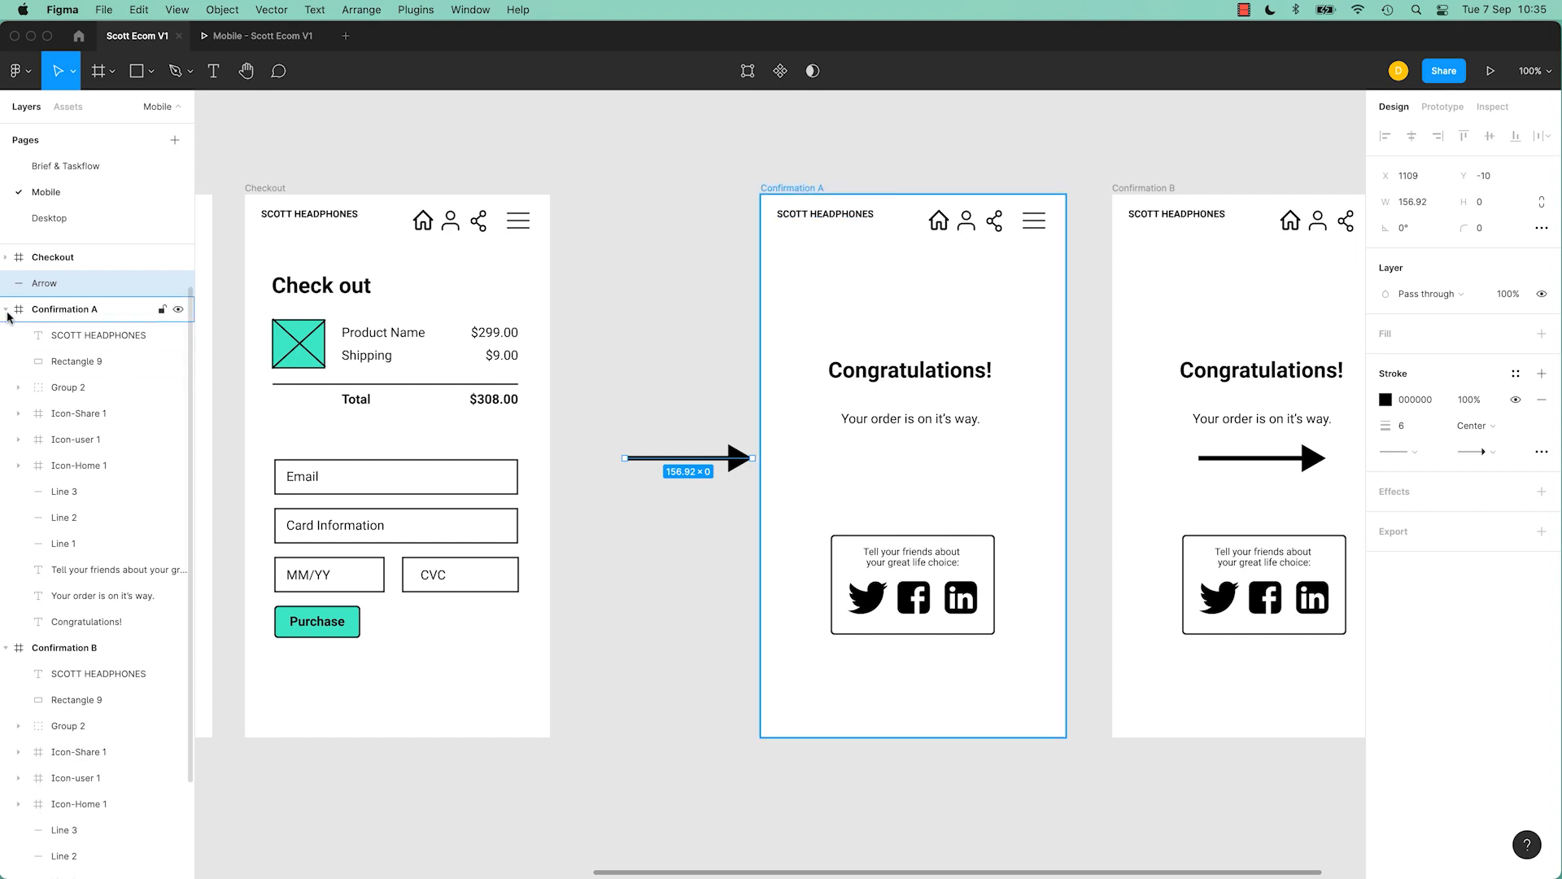
drag(55, 309, 62, 326)
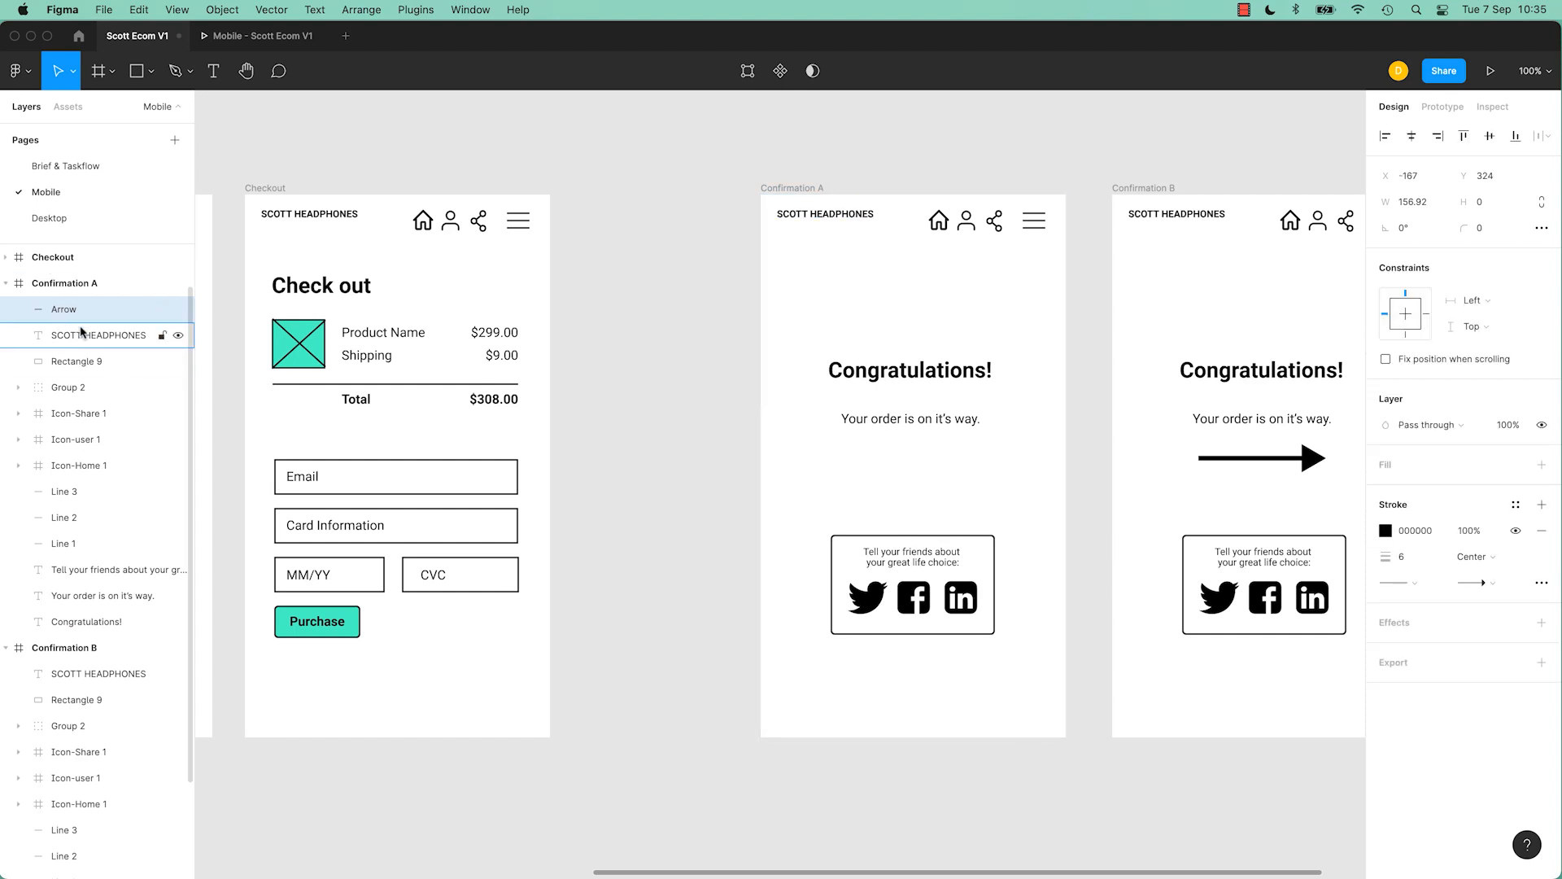
- Return to the Checkout screen in the prototype preview and test the purchase with the arrow placed outside Confirmation A
click(266, 47)
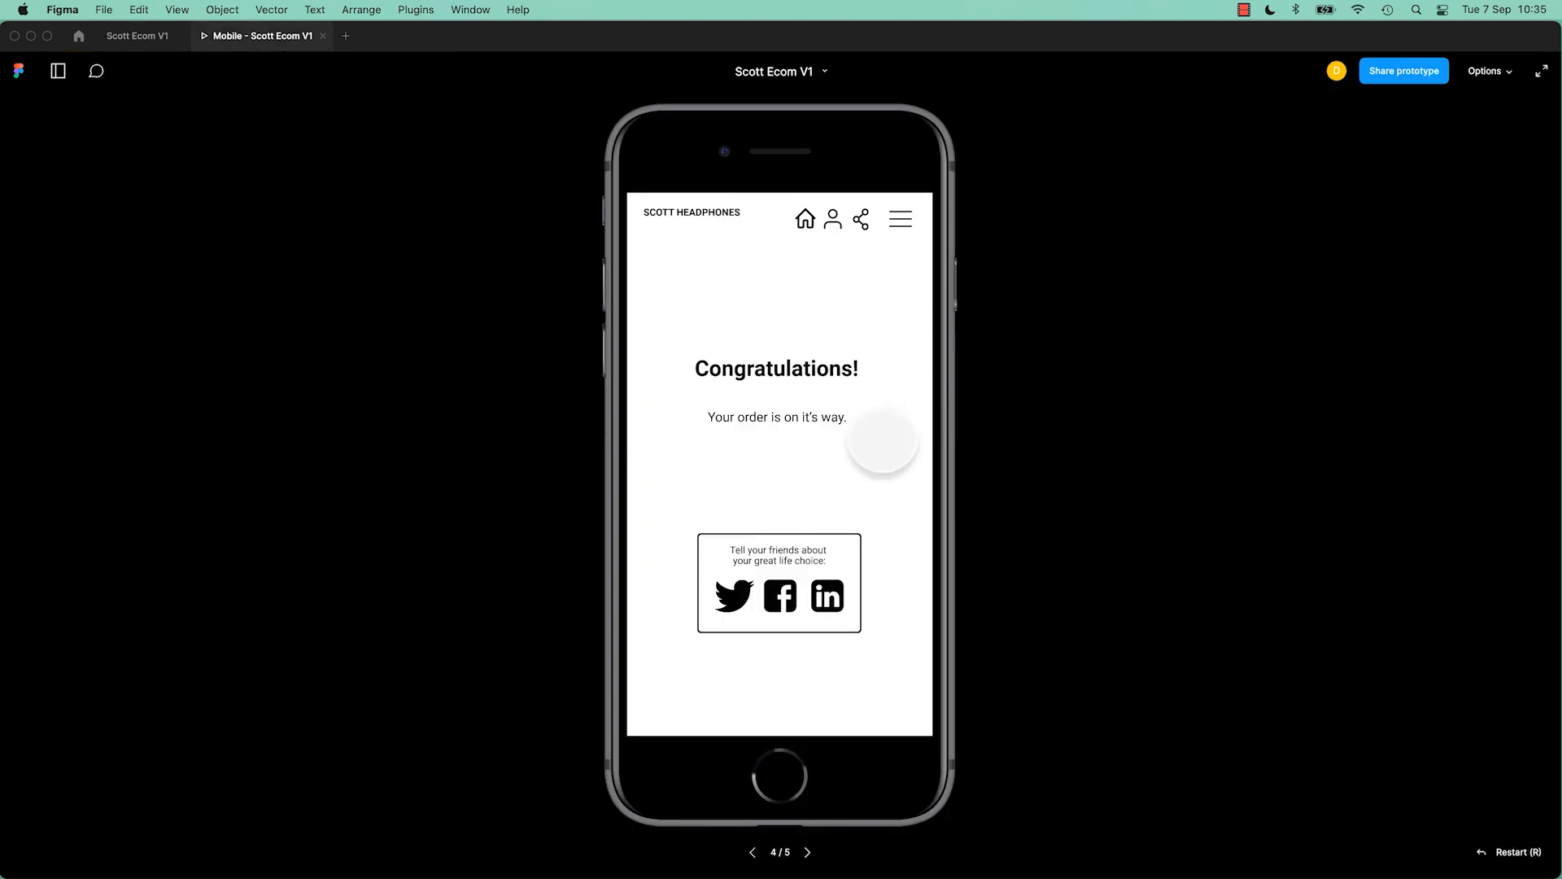
key(Left)
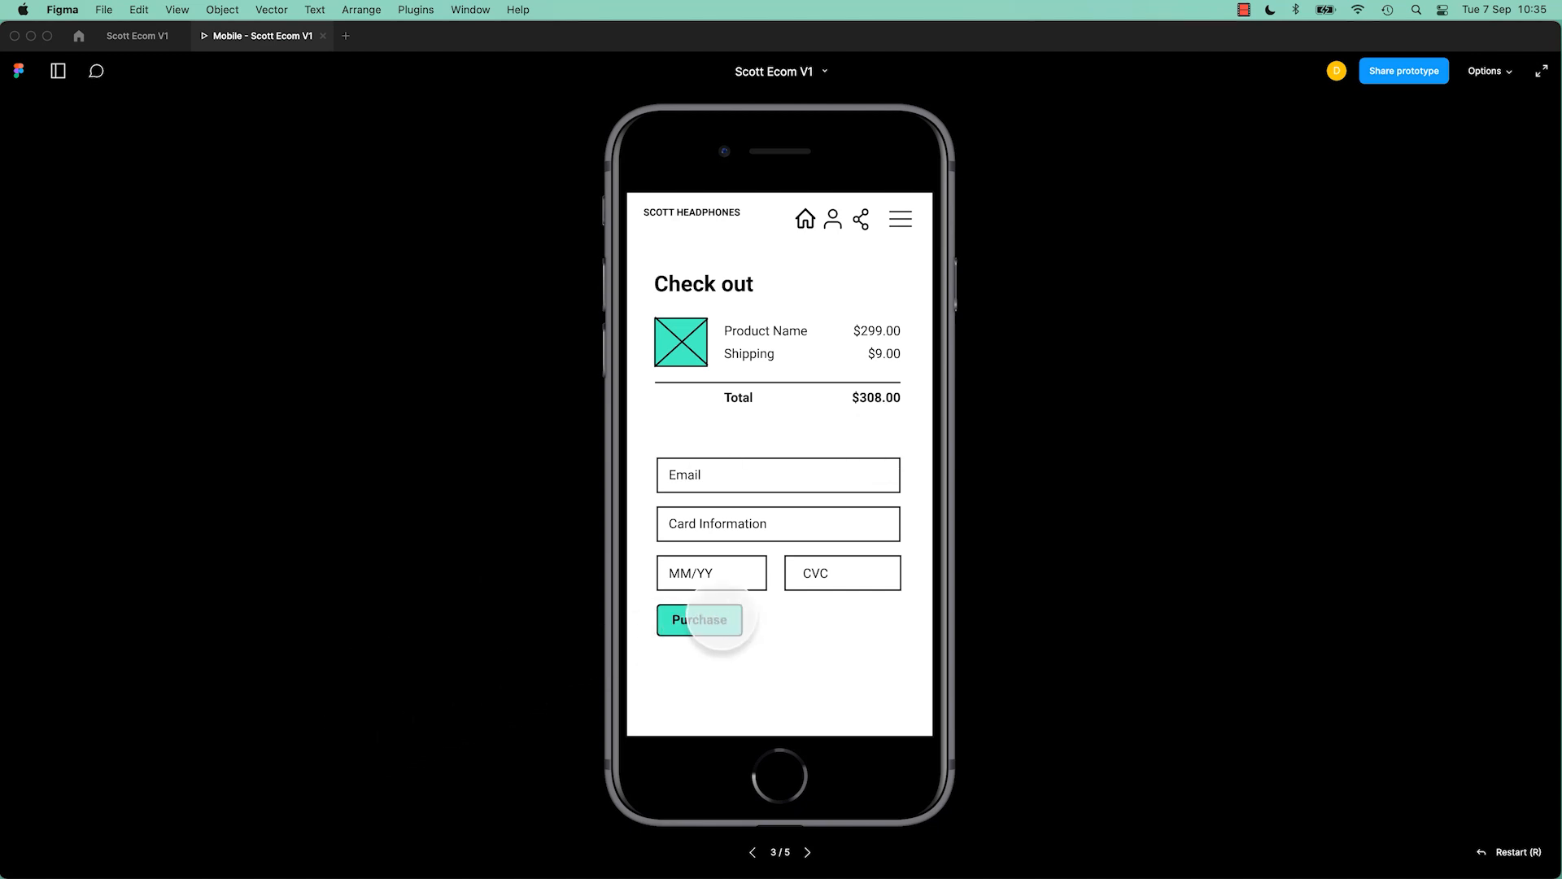
click(716, 621)
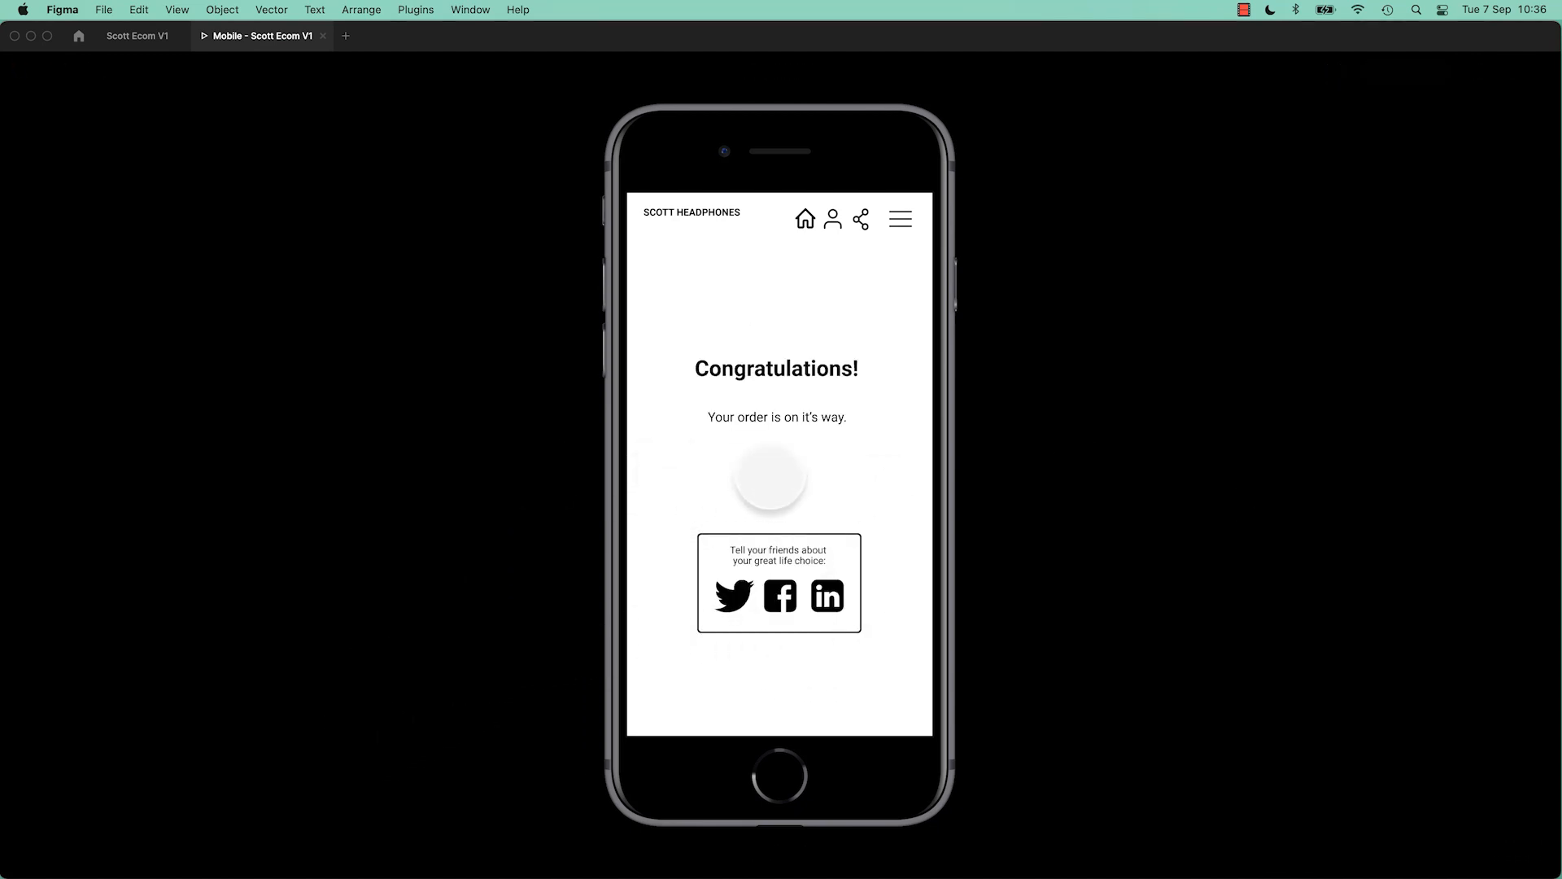
- Change the trigger of the interaction from Confirmation A to Confirmation B to After delay
click(144, 49)
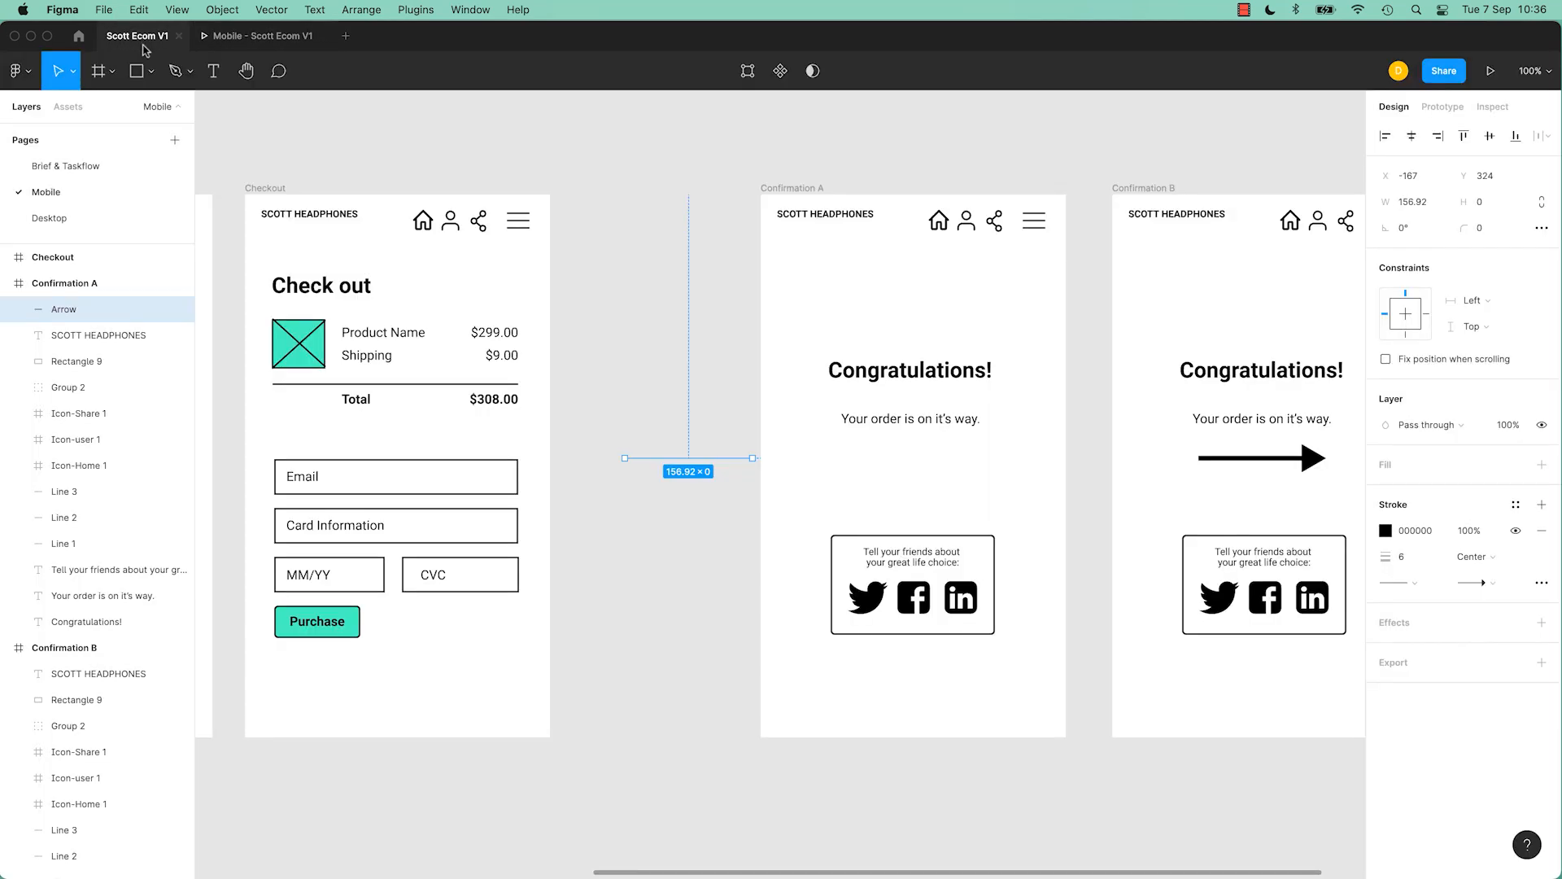
click(726, 173)
key(space)
drag(951, 171, 678, 185)
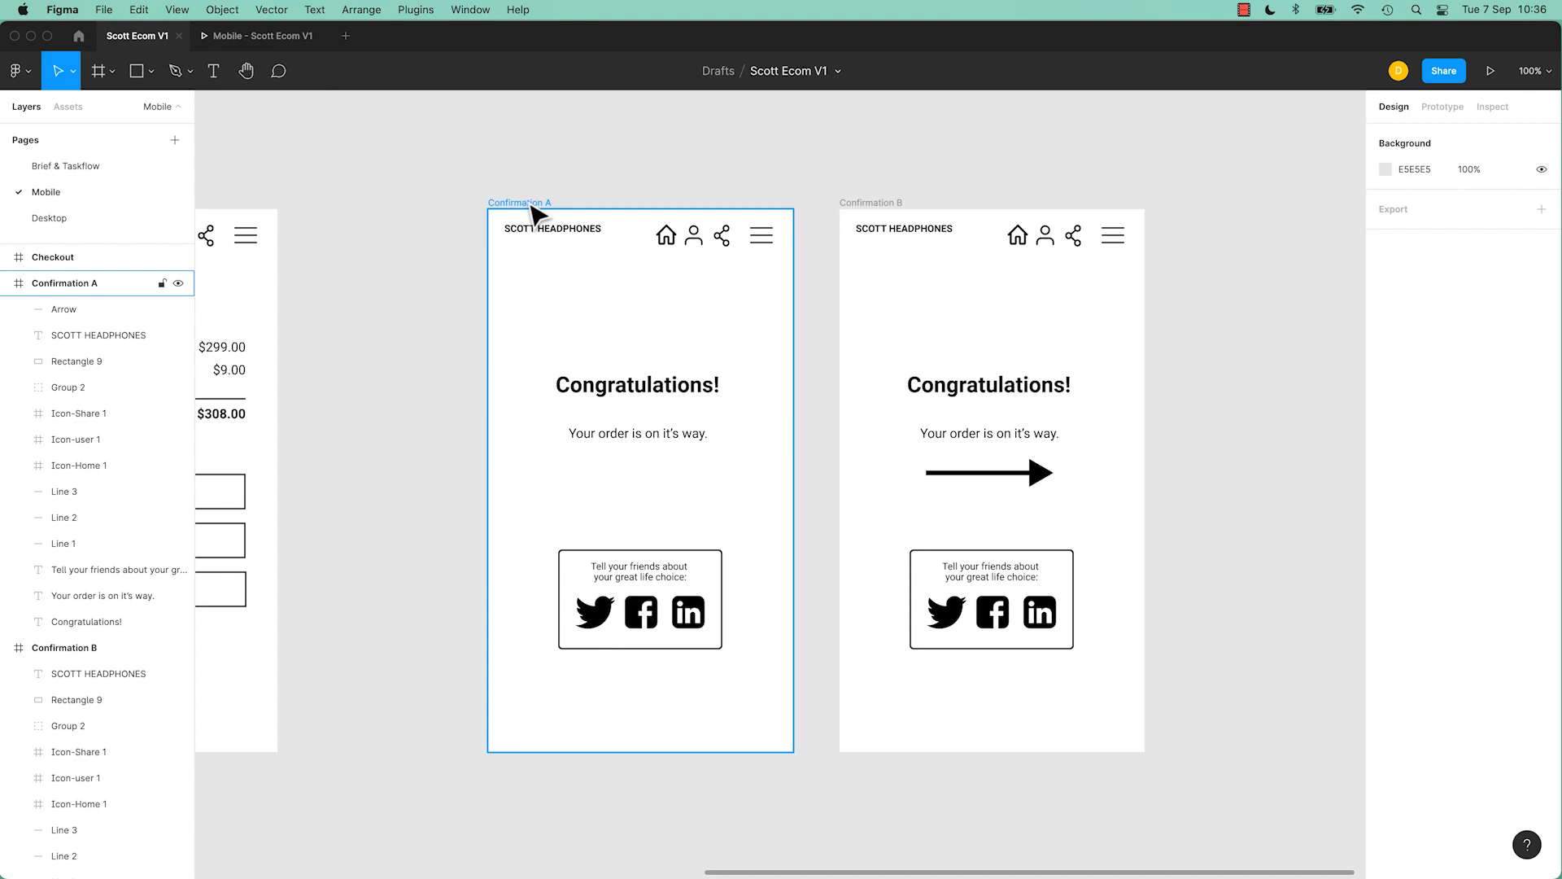
key(space)
drag(531, 287, 669, 277)
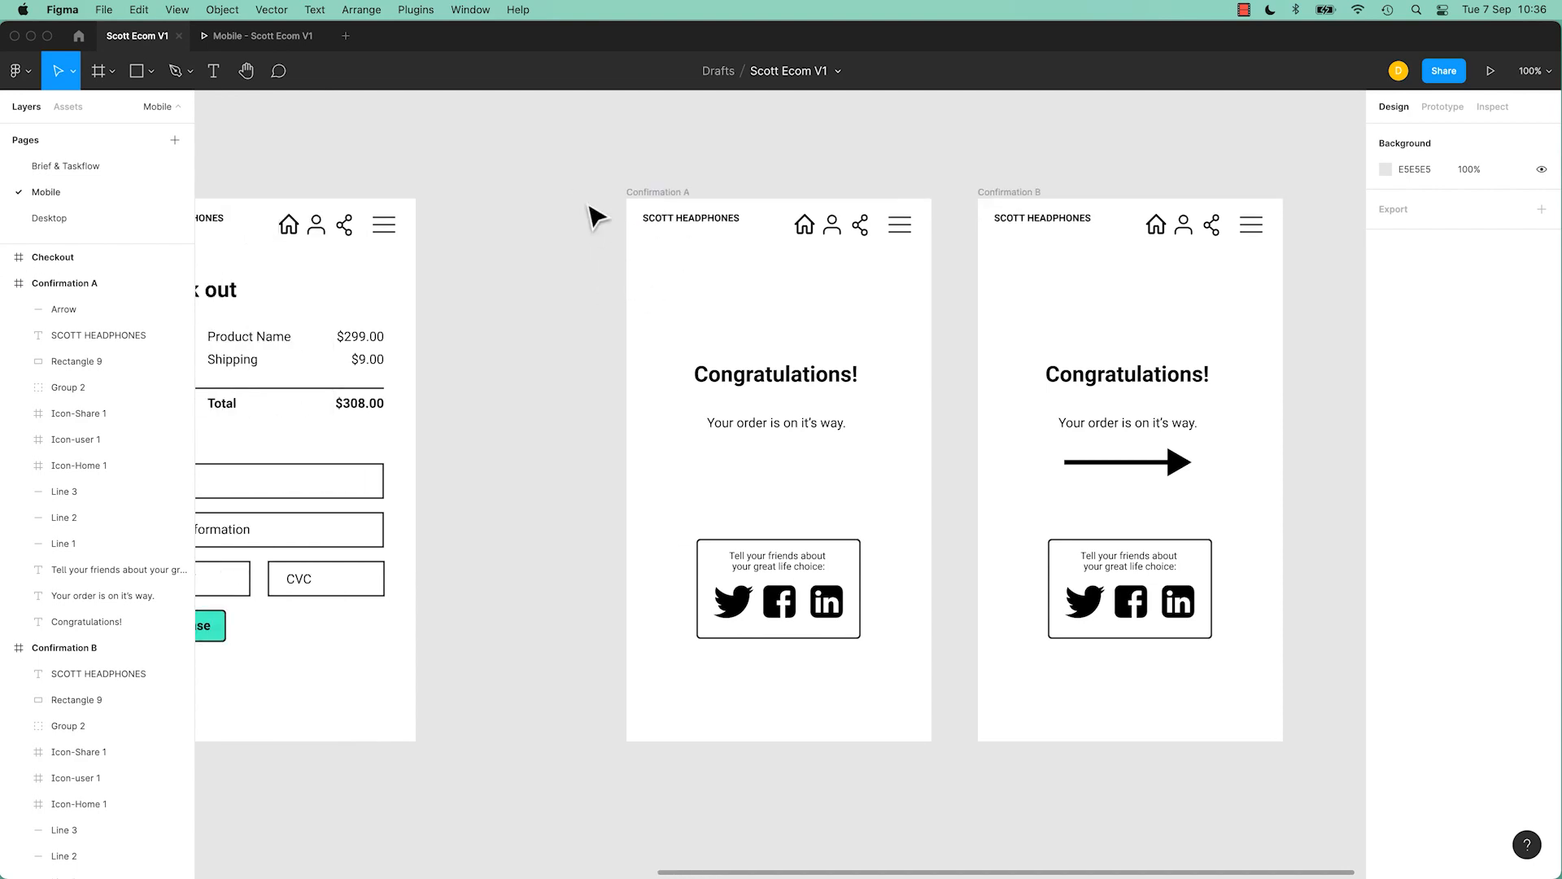
click(668, 199)
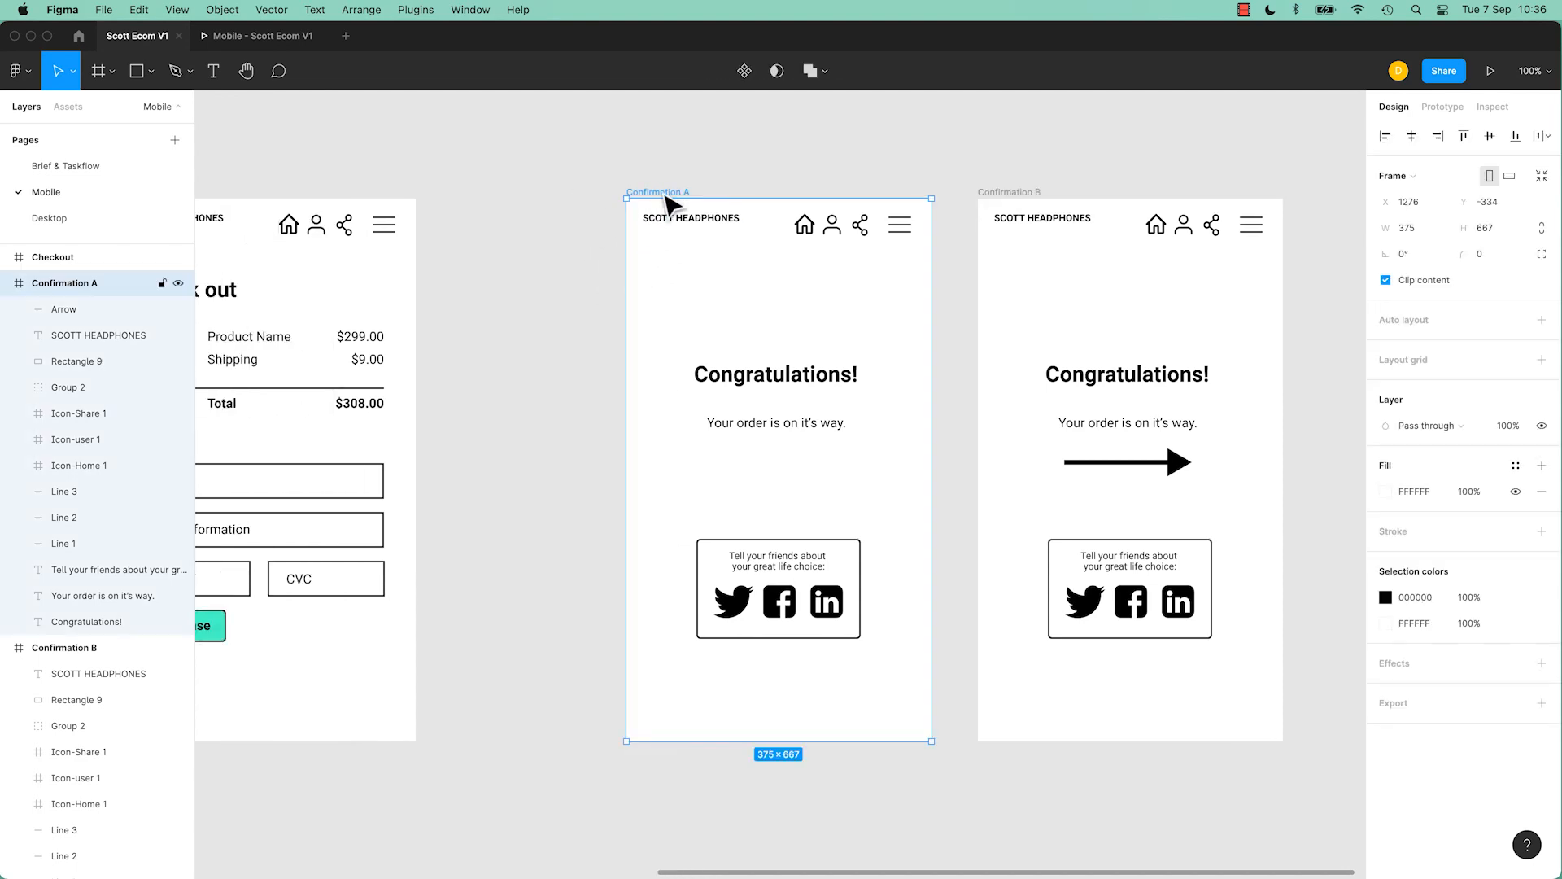
click(1442, 106)
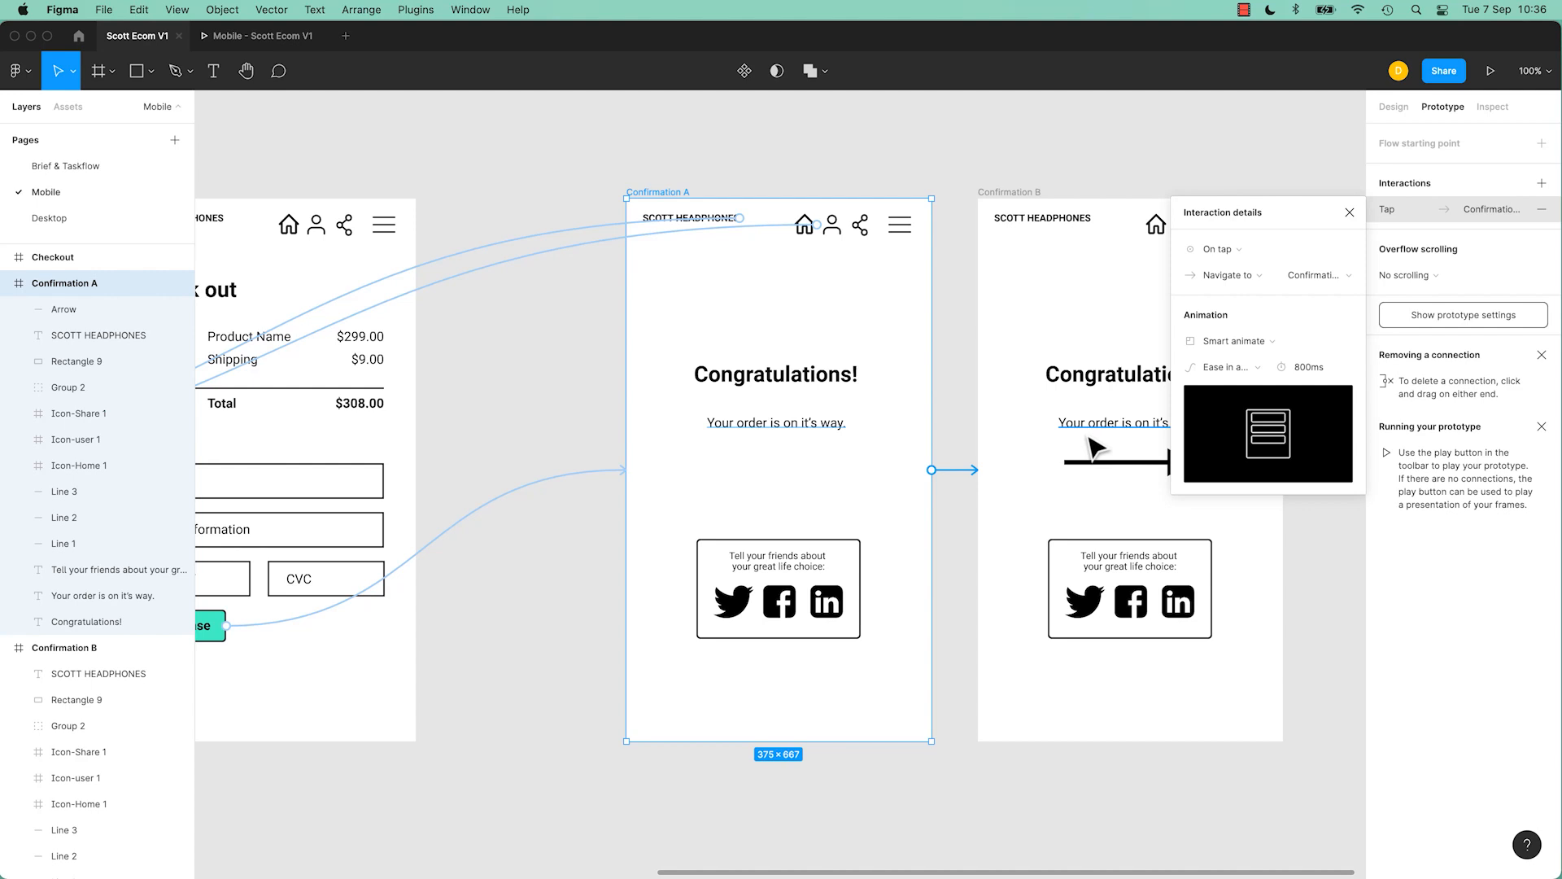
click(1225, 251)
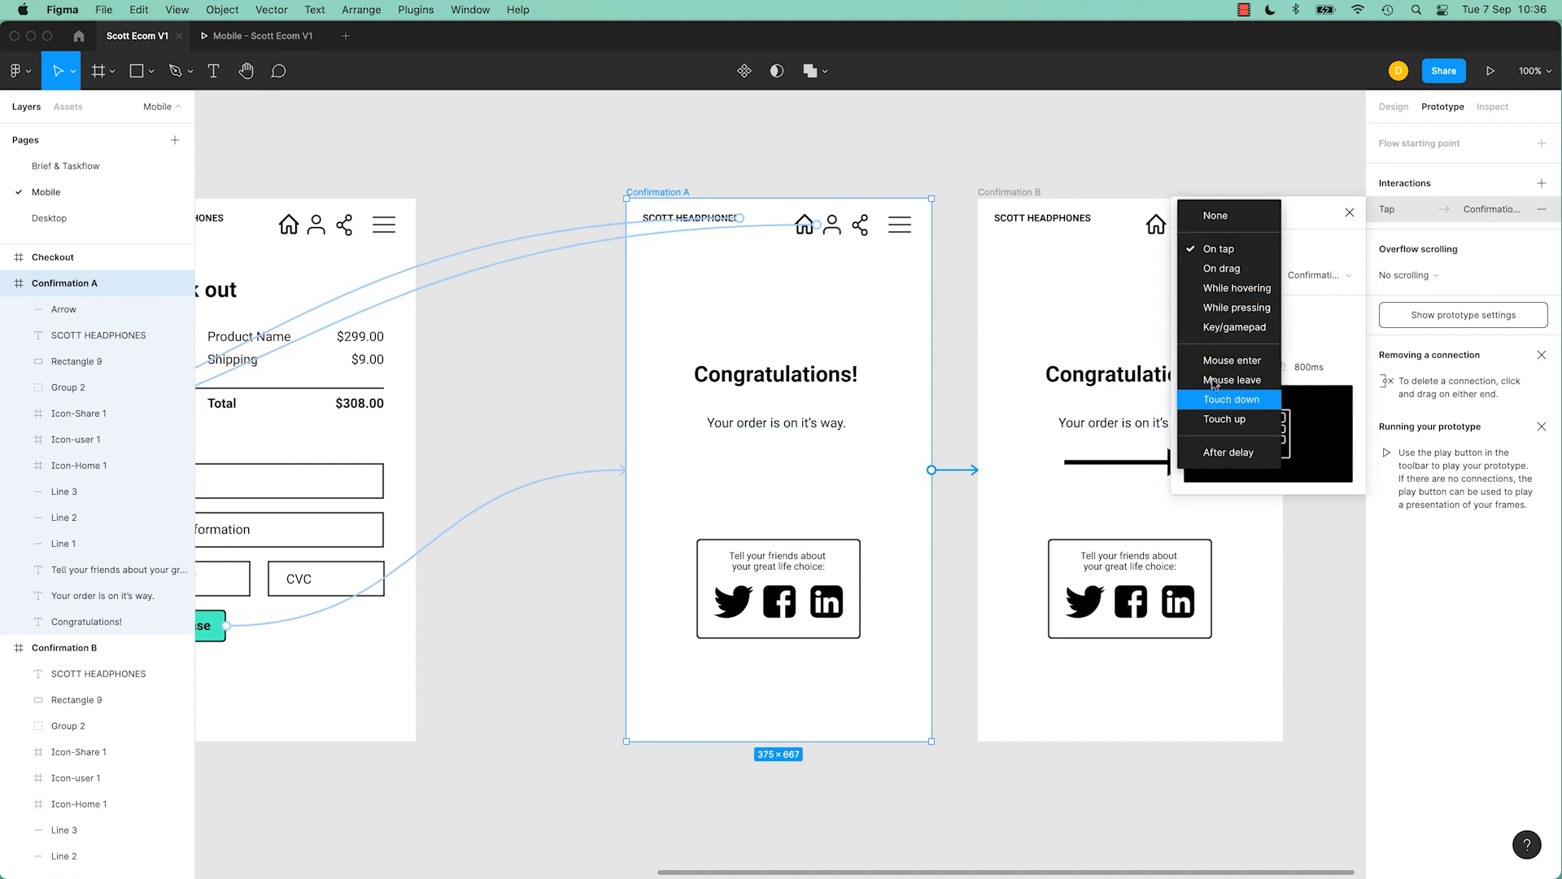
click(1222, 456)
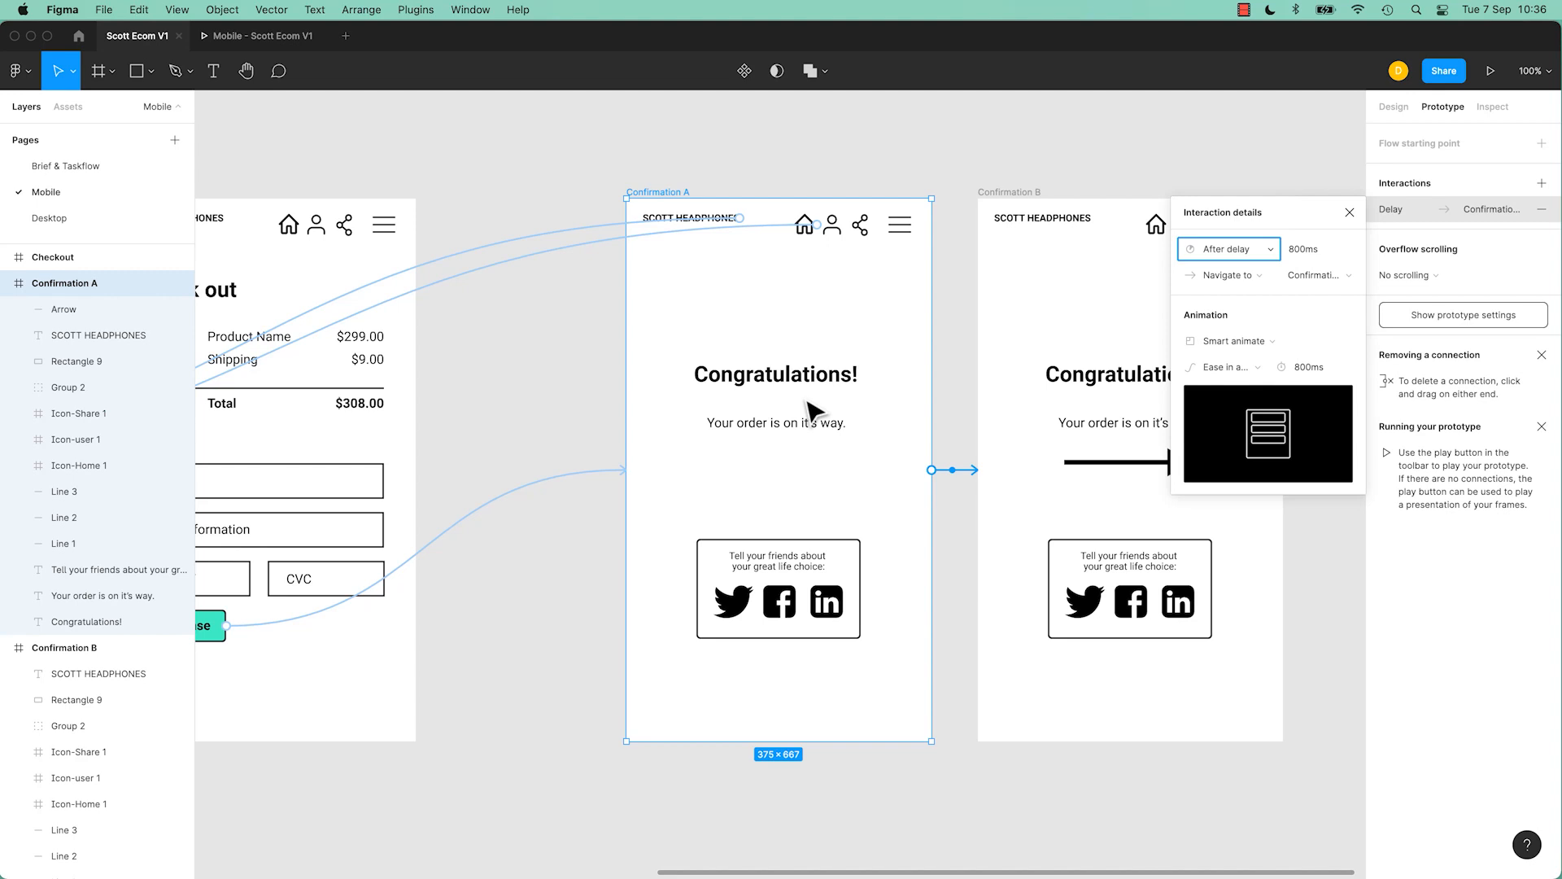
- Set the delay of the Confirmation A interaction to 1 ms
click(1302, 255)
text(1)
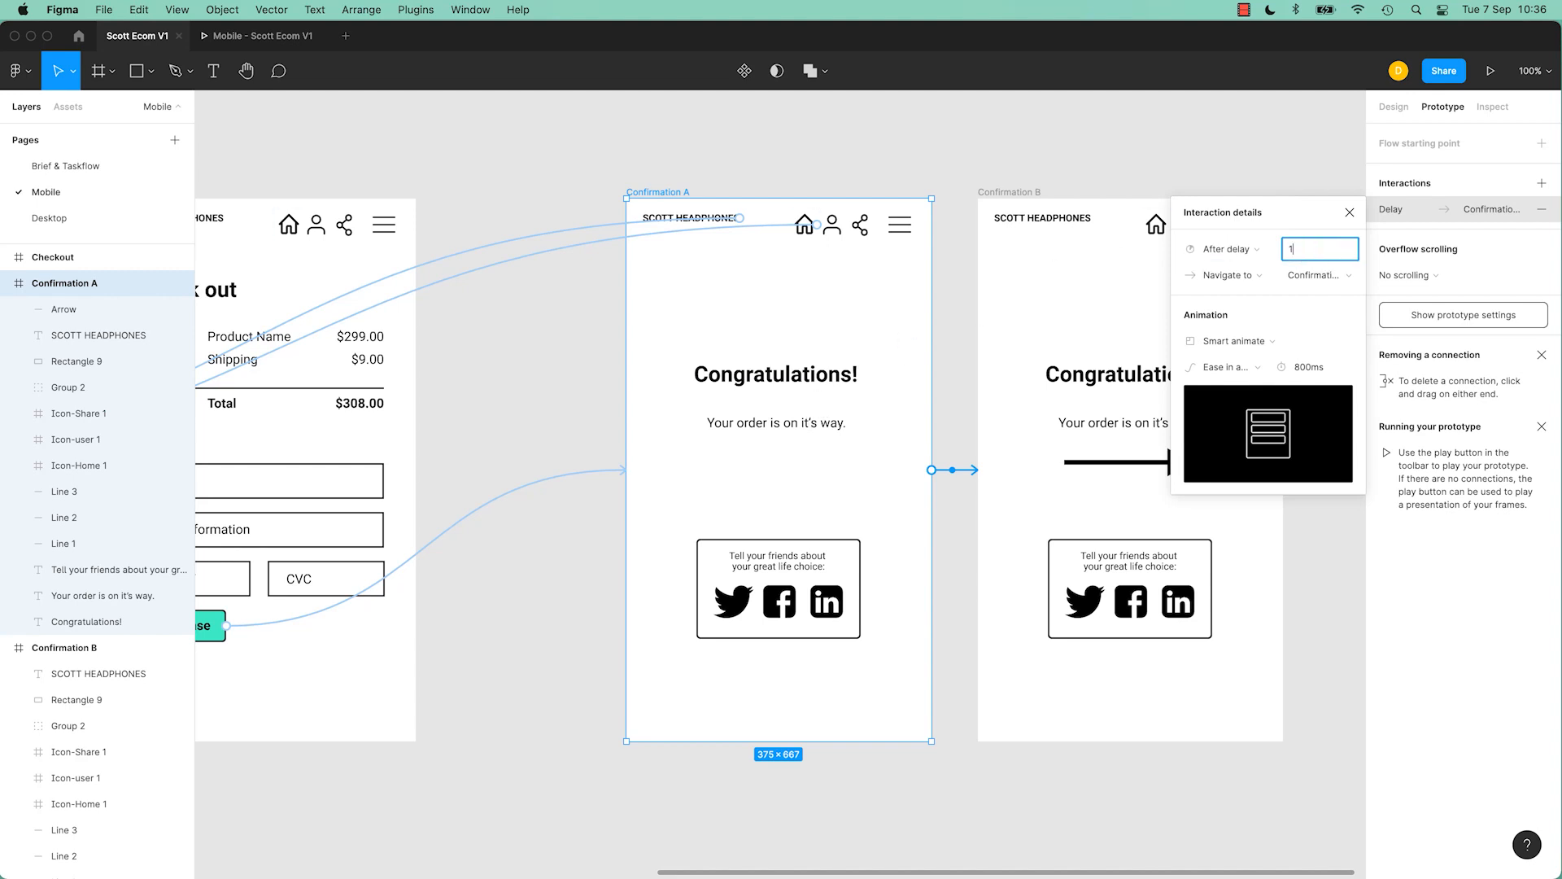
key(Return)
key(Tab)
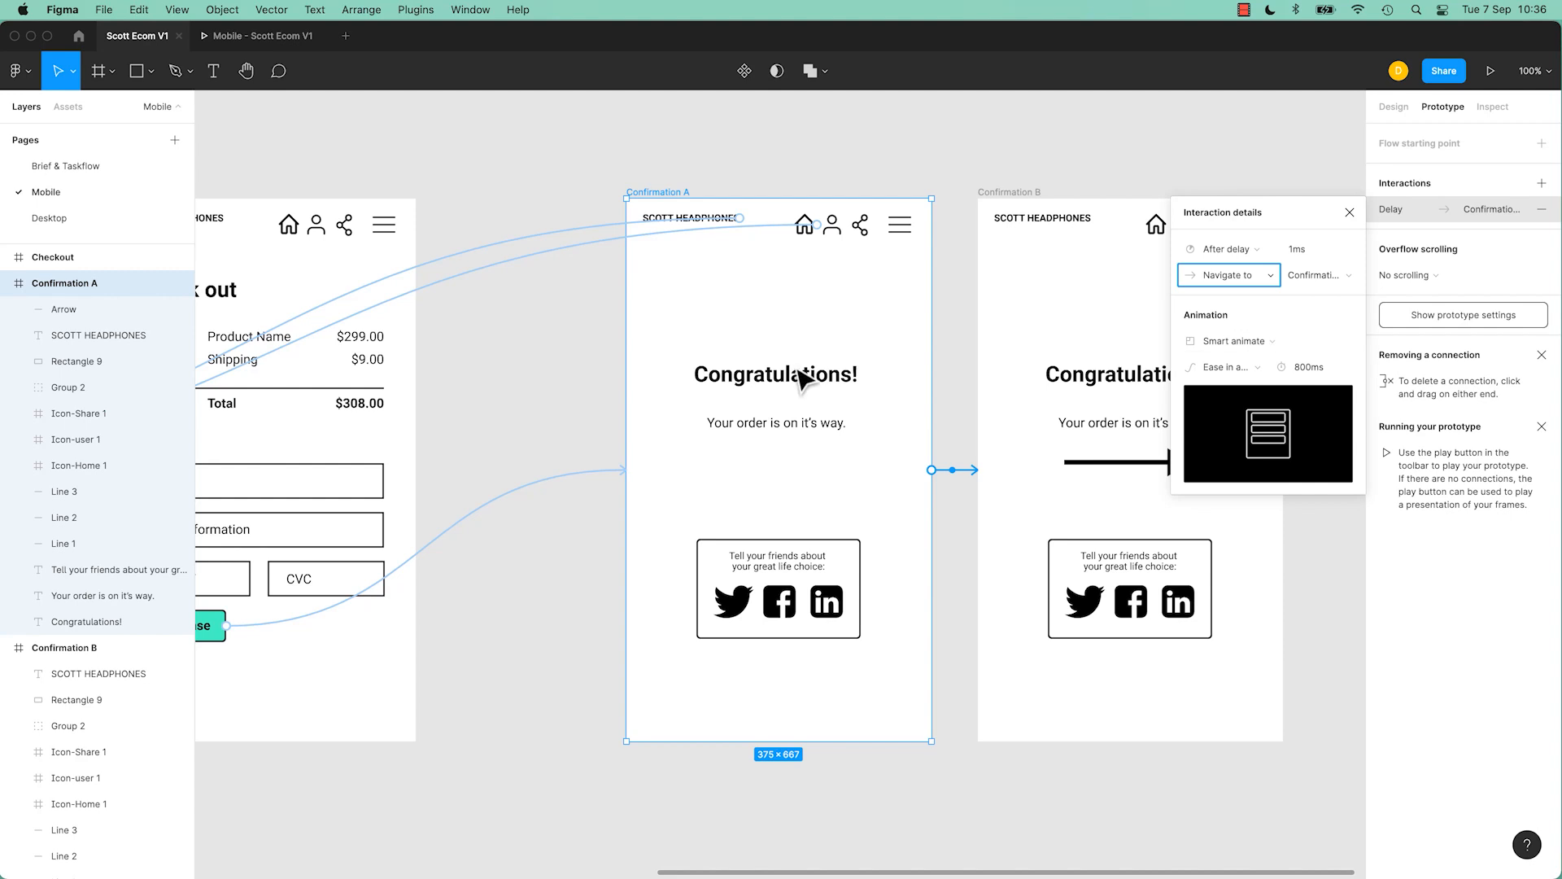
- Restart the prototype preview at Checkout and test the purchase with the automatically triggered arrow animation
click(256, 49)
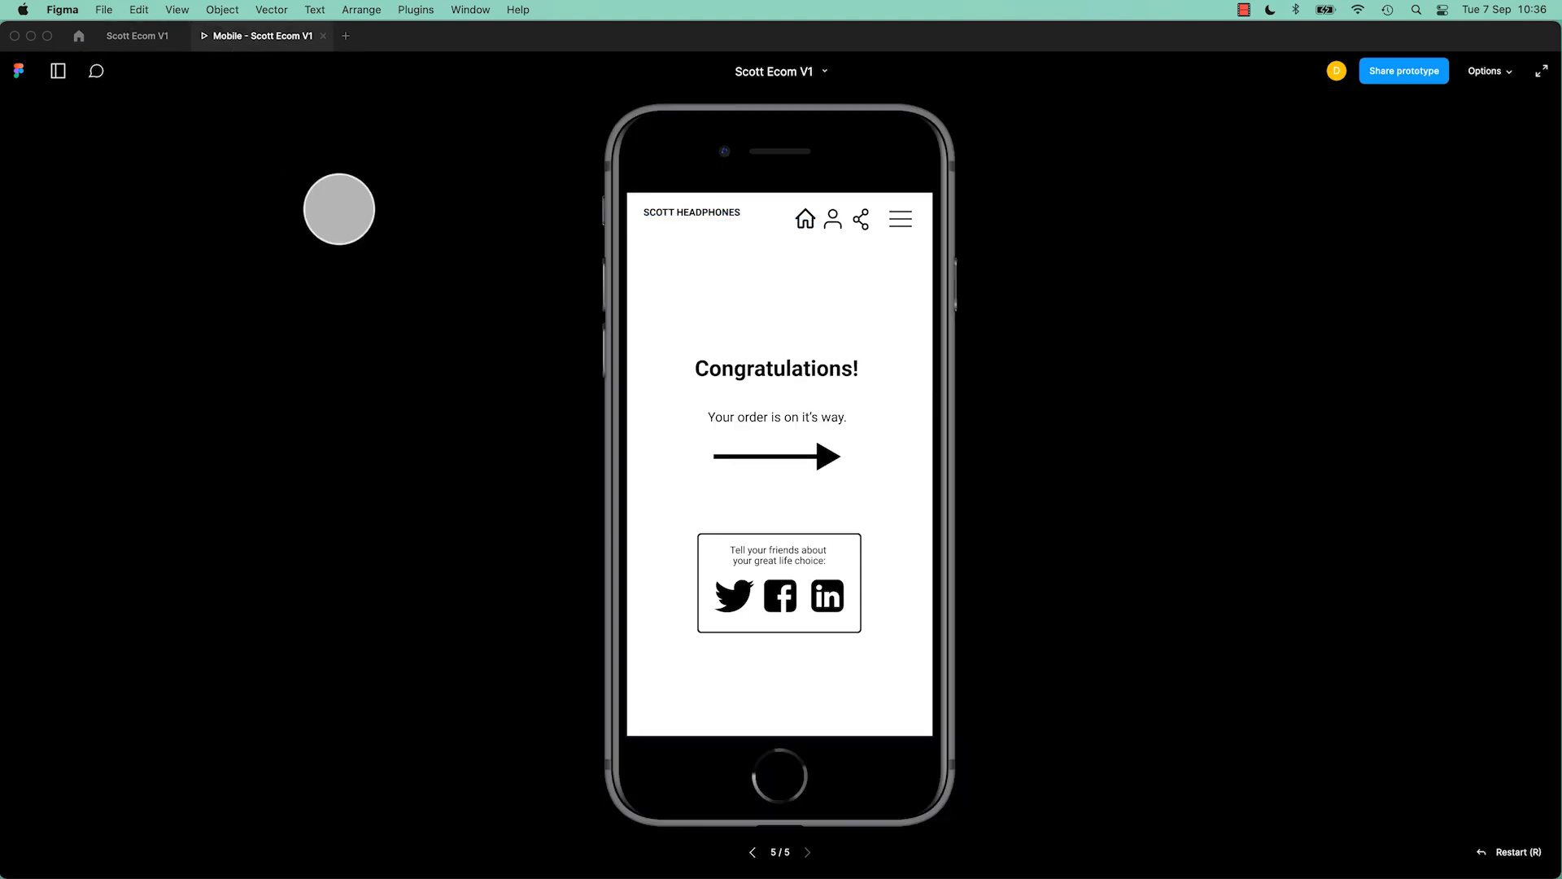
key(r)
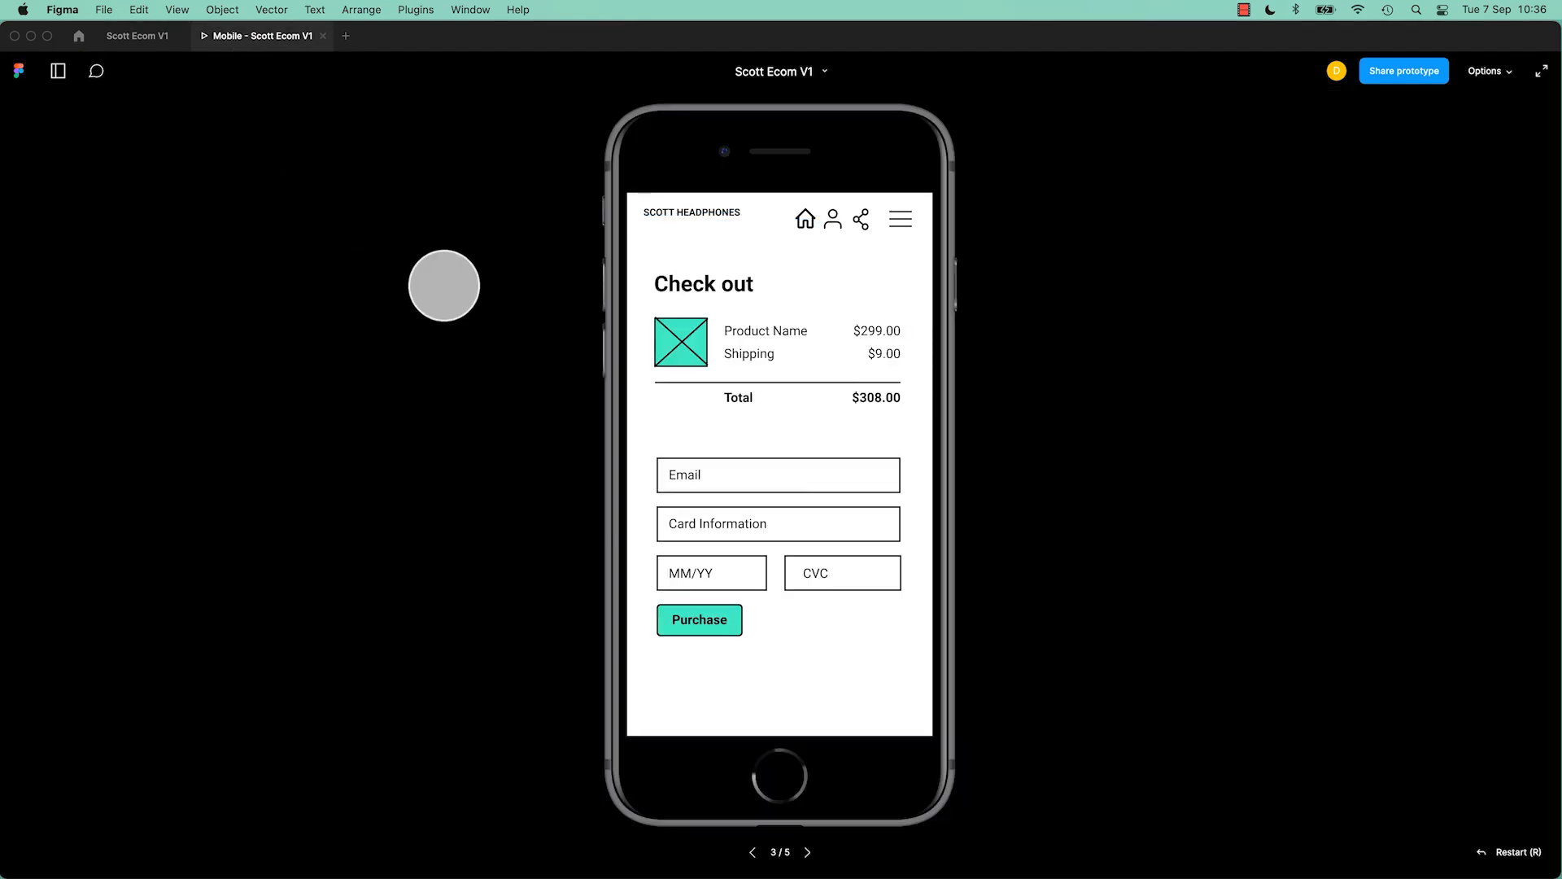
click(705, 624)
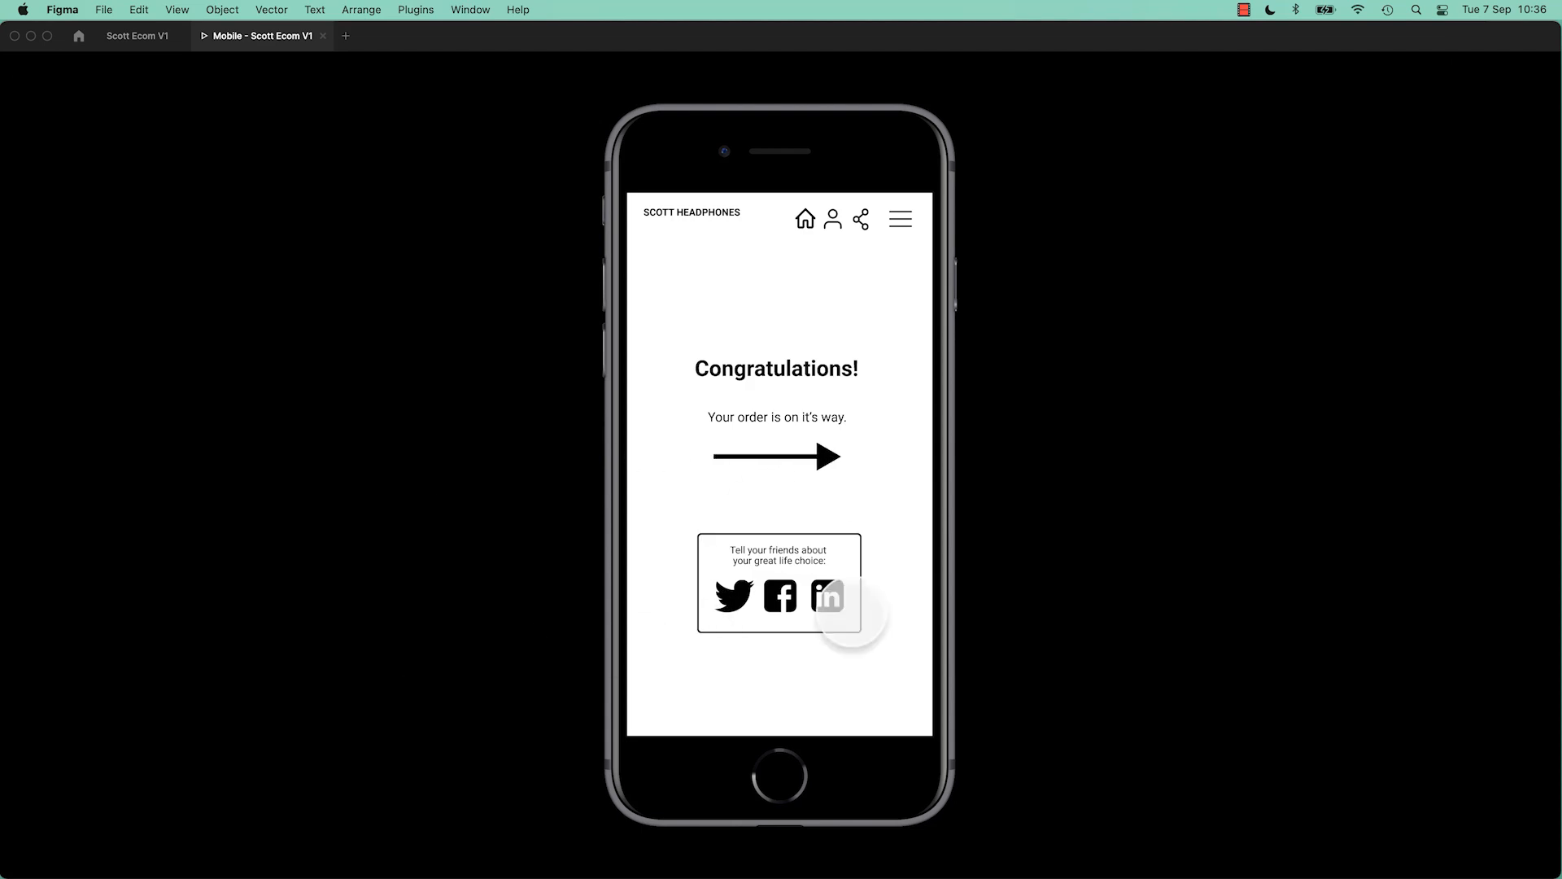
- Set the After delay time of the Confirmation A interaction to 2000 ms and deselect the frame
click(137, 35)
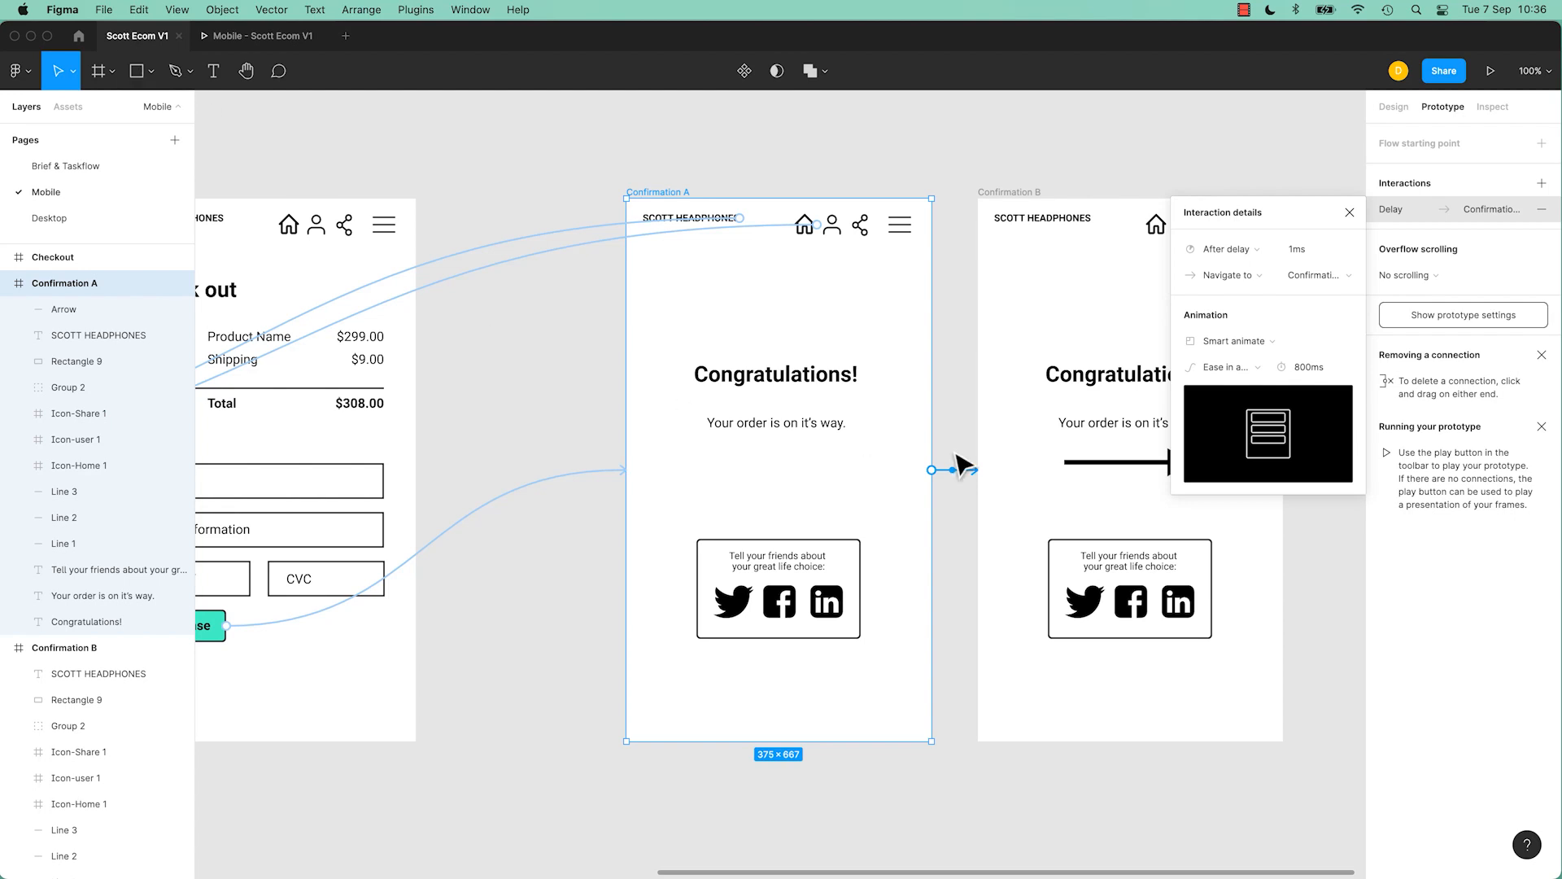
click(1300, 251)
text(2000)
click(716, 189)
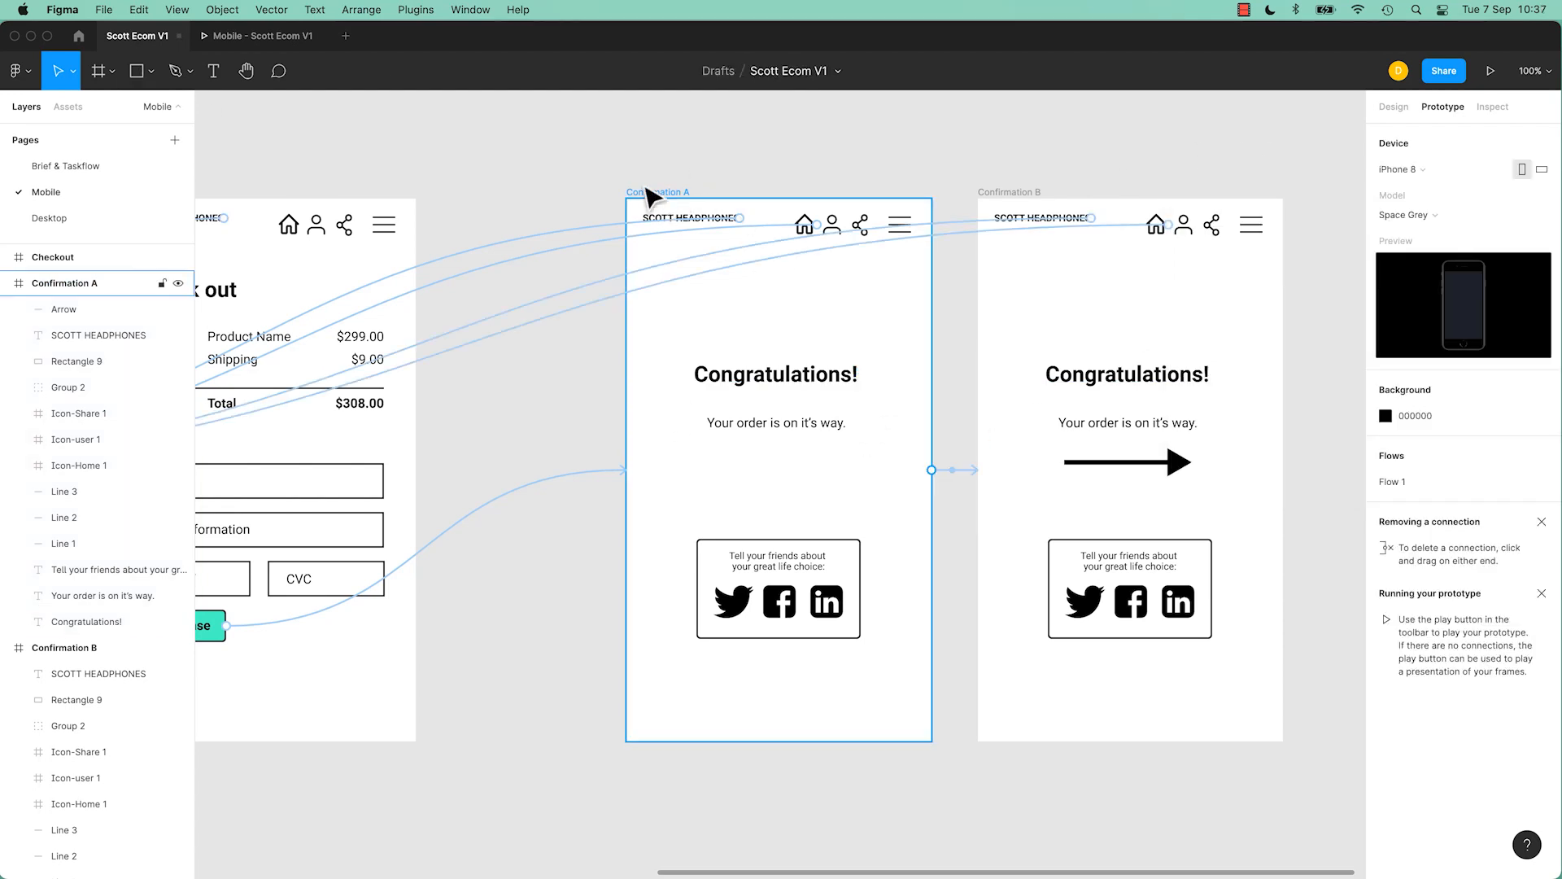
- Test the purchase with the 2000 ms delay in the prototype preview, and close the preview
click(291, 41)
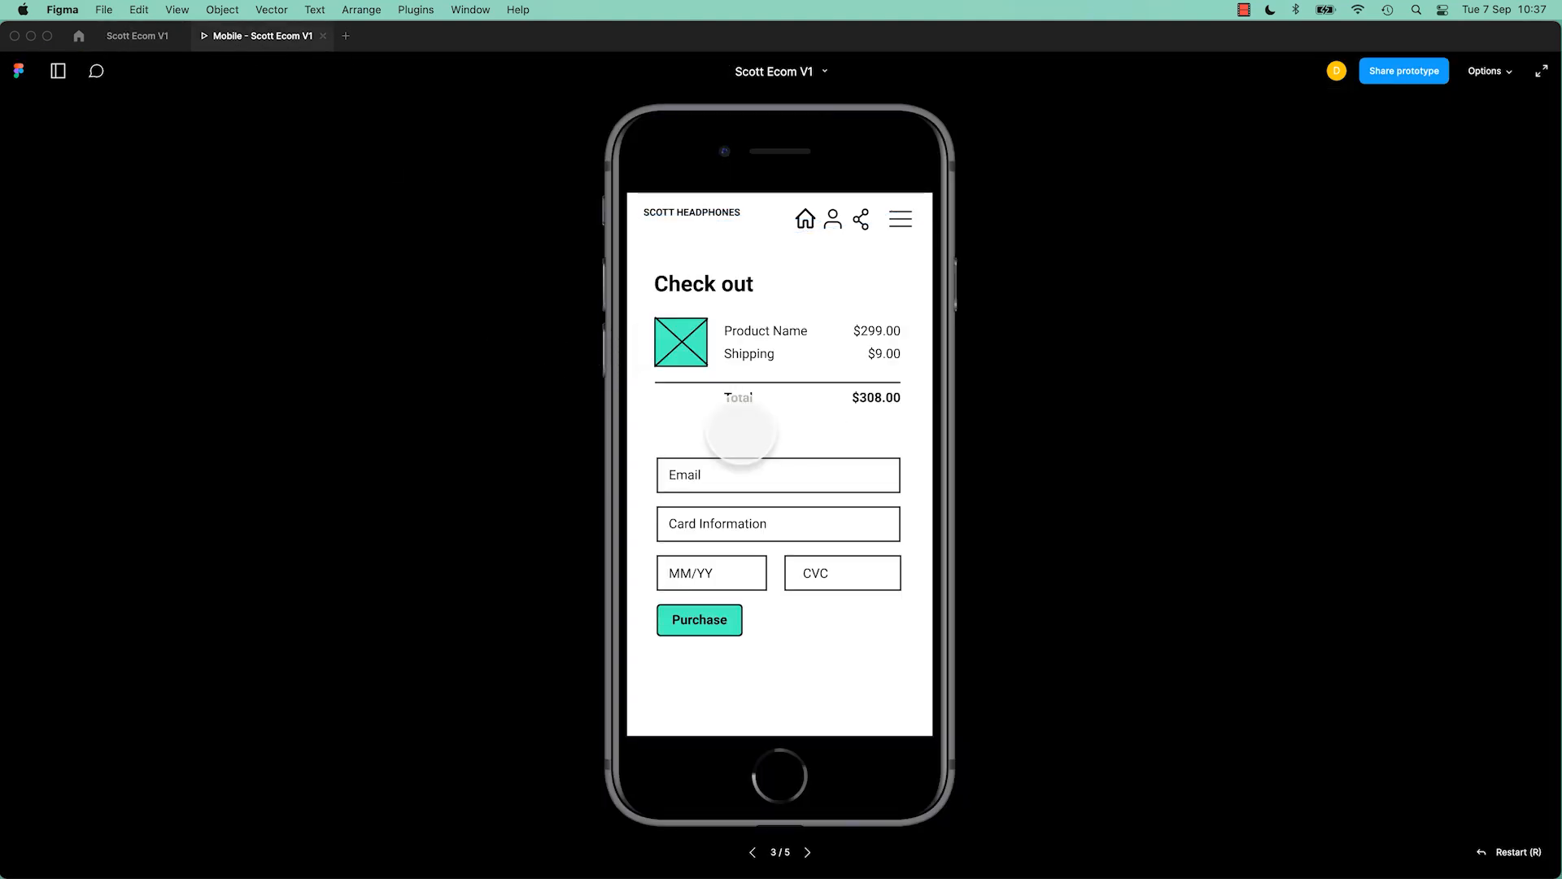
click(698, 618)
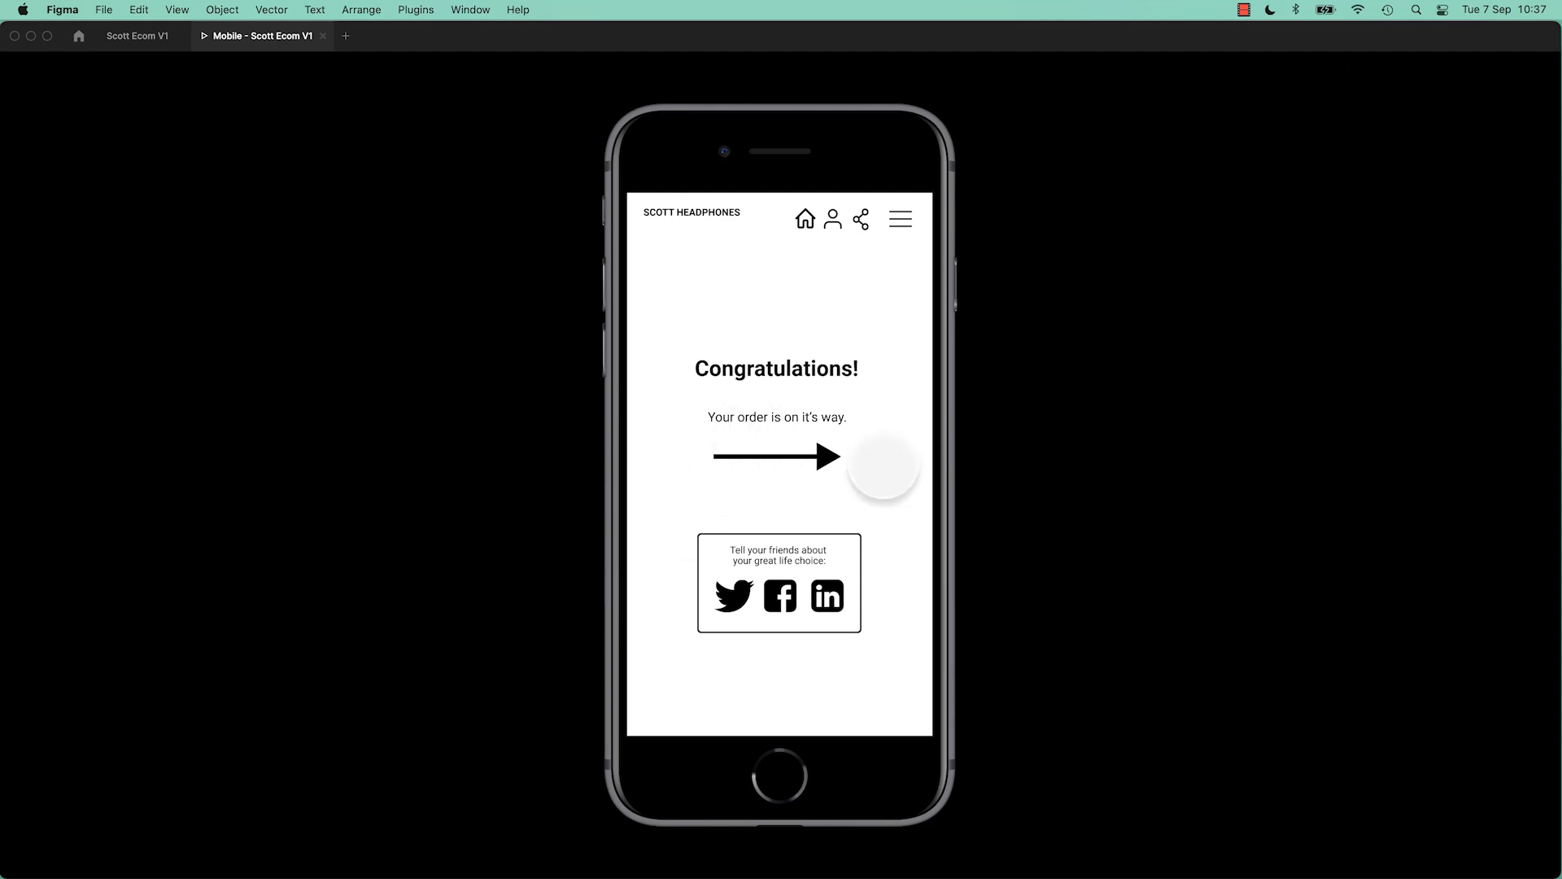
click(322, 36)
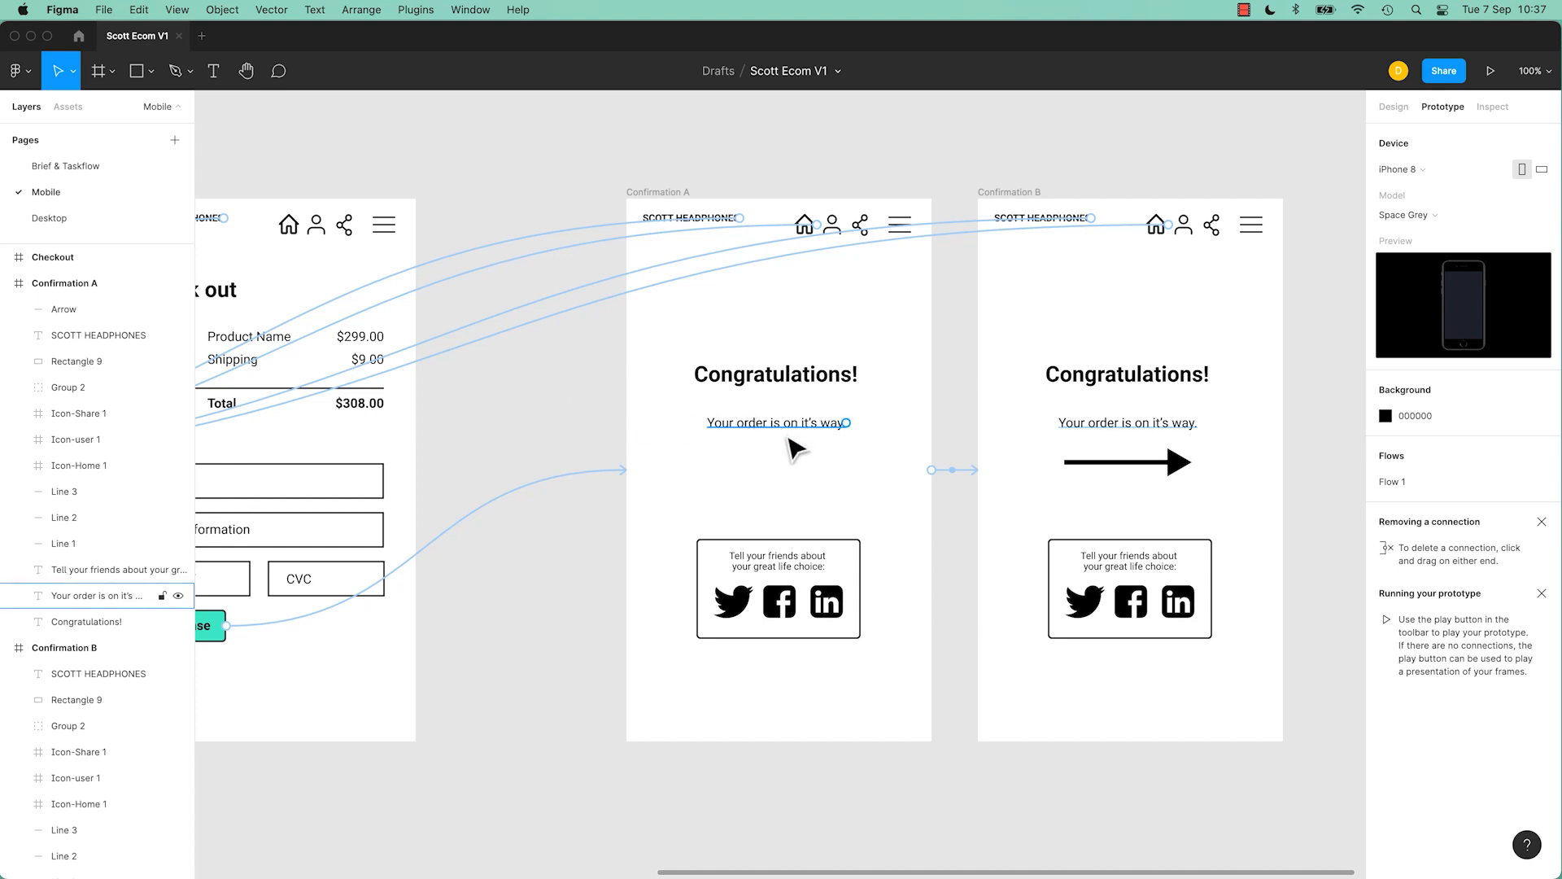
- Review the Confirmation B arrow, the interaction details between Confirmation A and Confirmation B, and both frames' prototype settings
click(1144, 464)
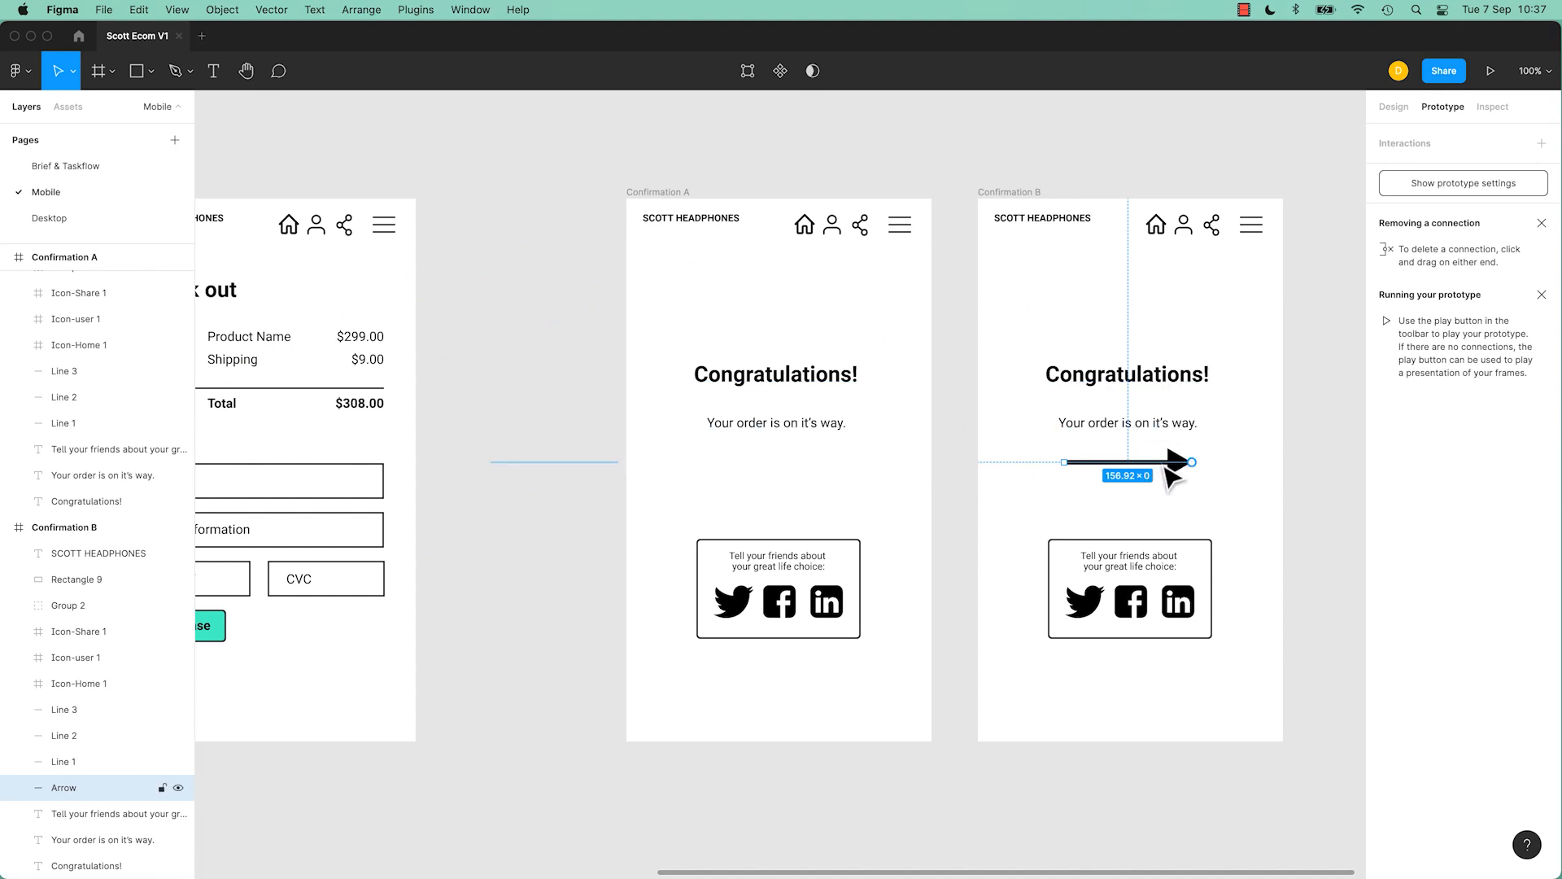
click(684, 194)
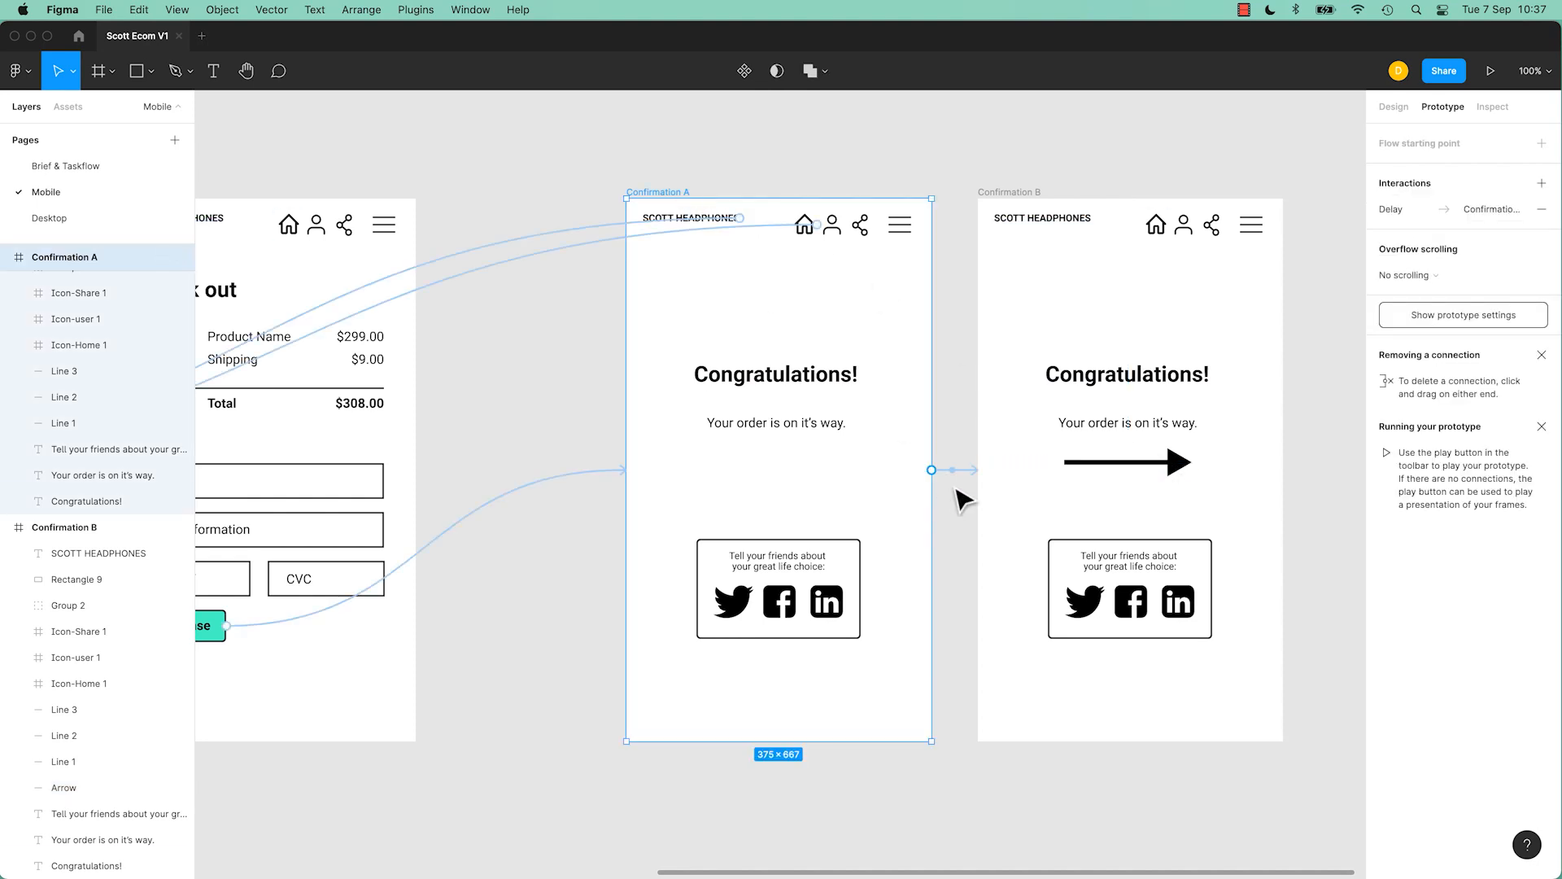
click(964, 472)
click(958, 470)
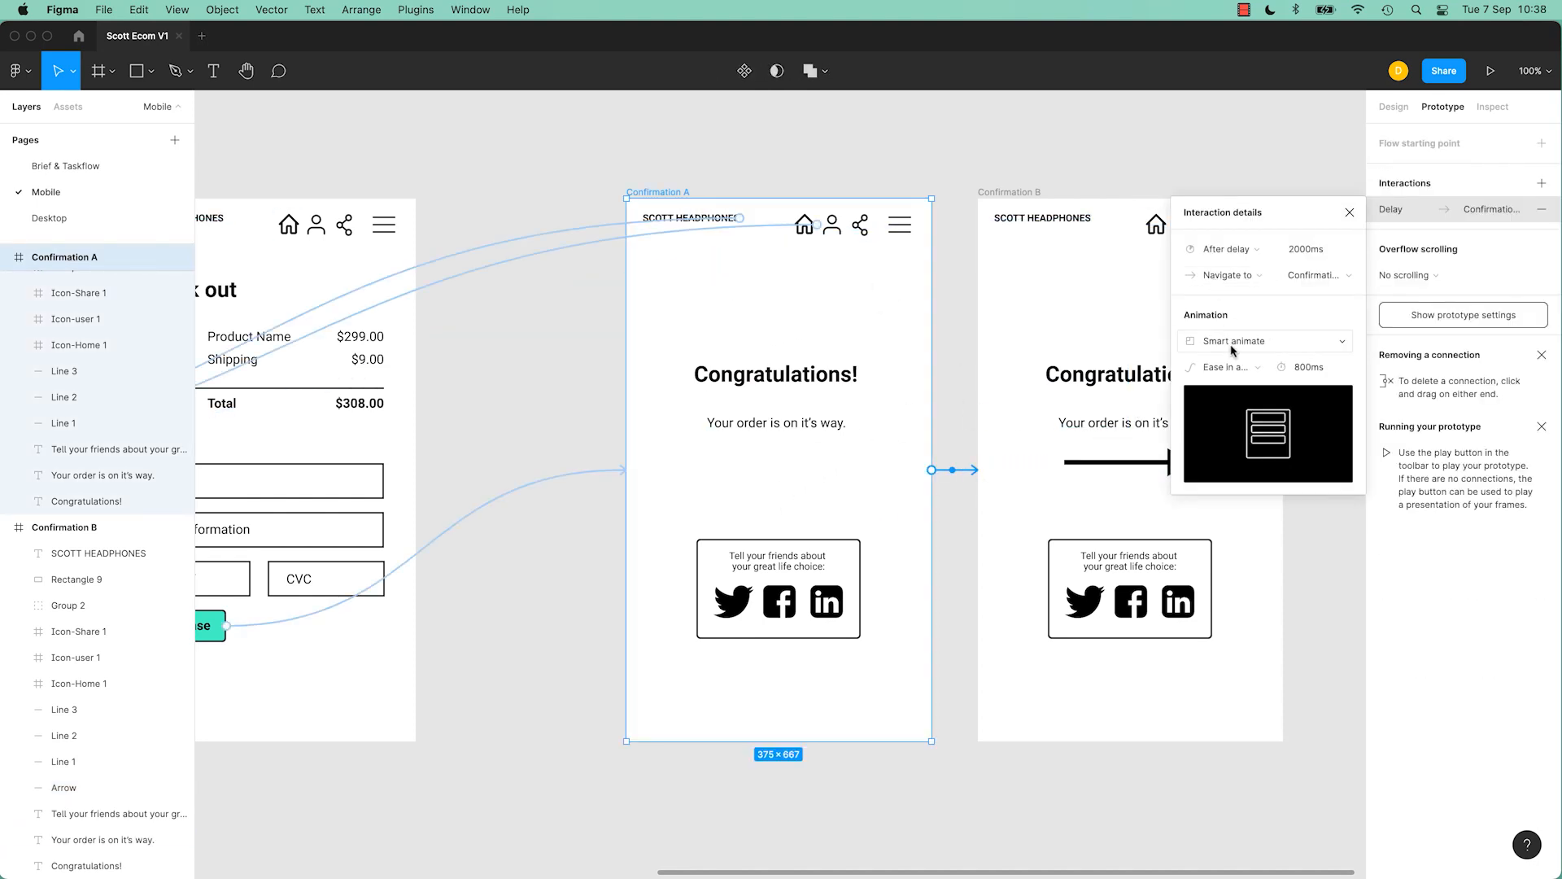
click(672, 204)
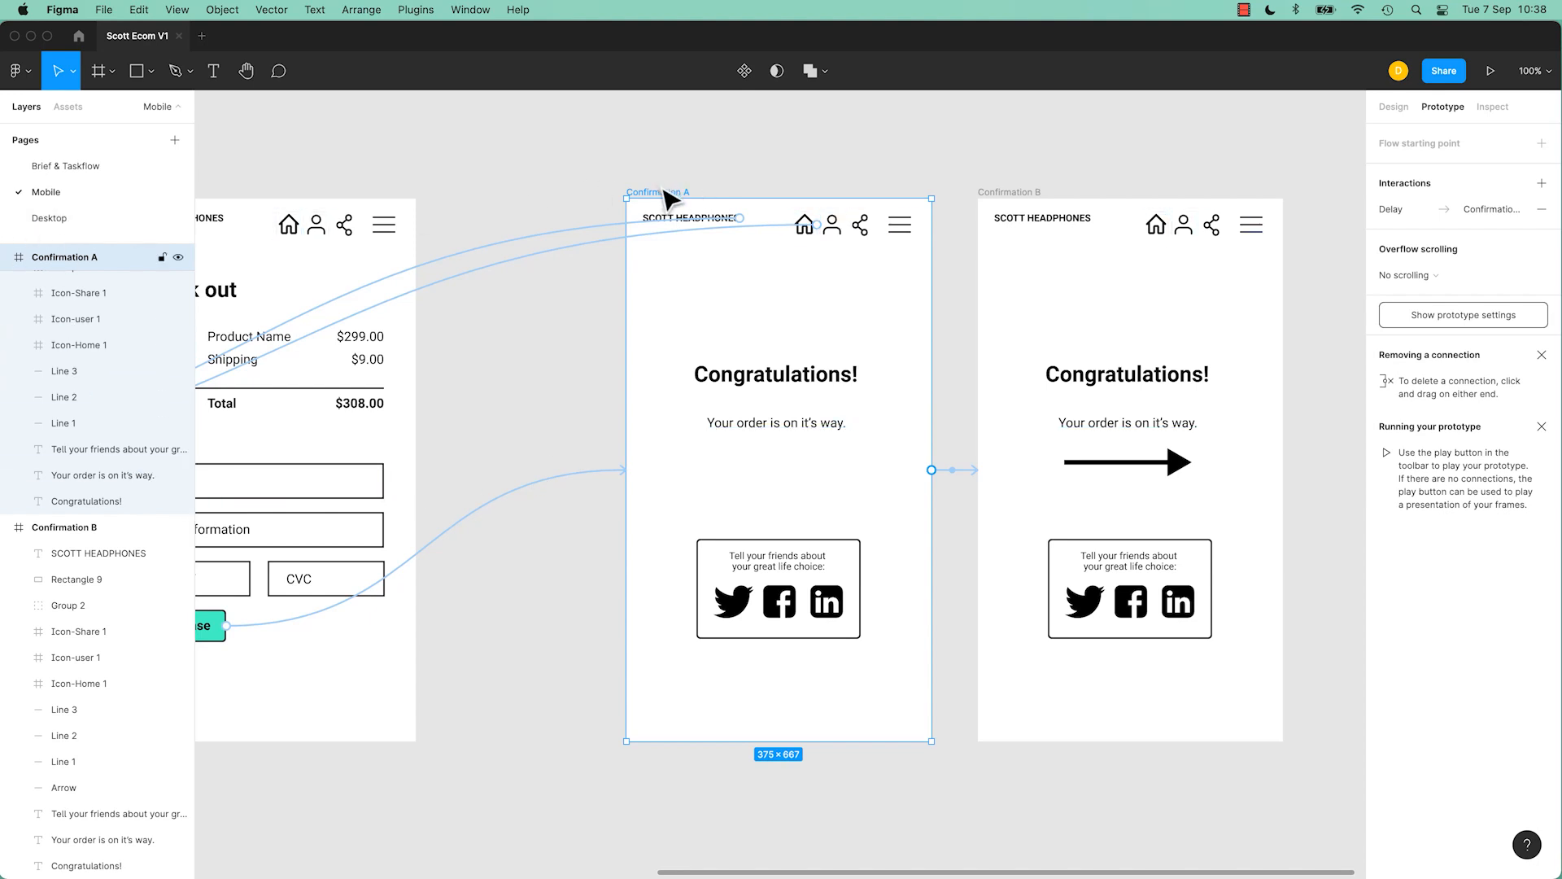
click(994, 192)
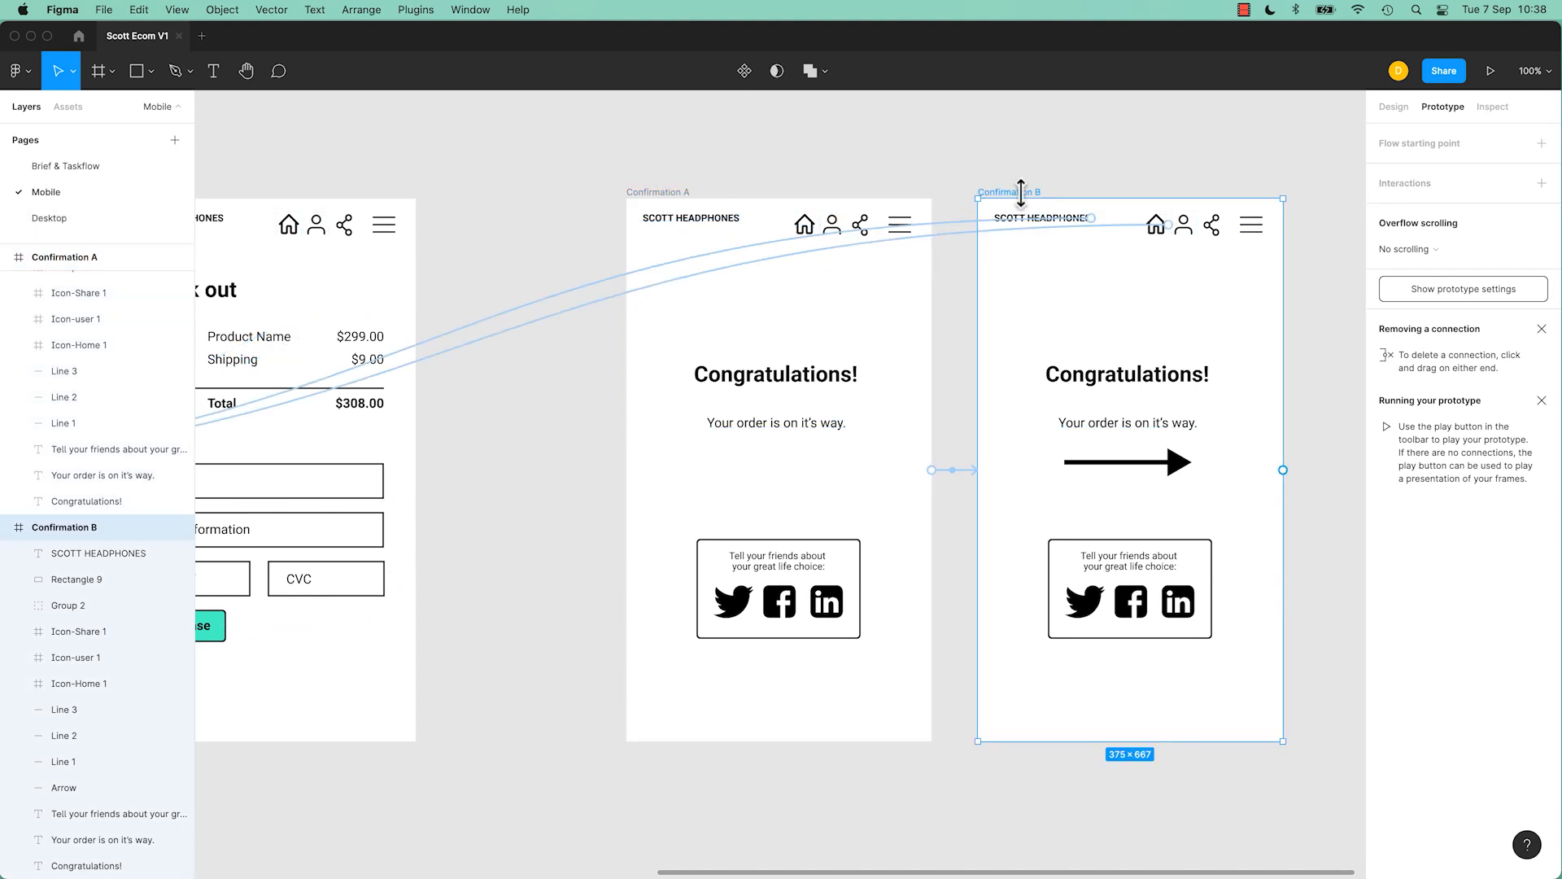